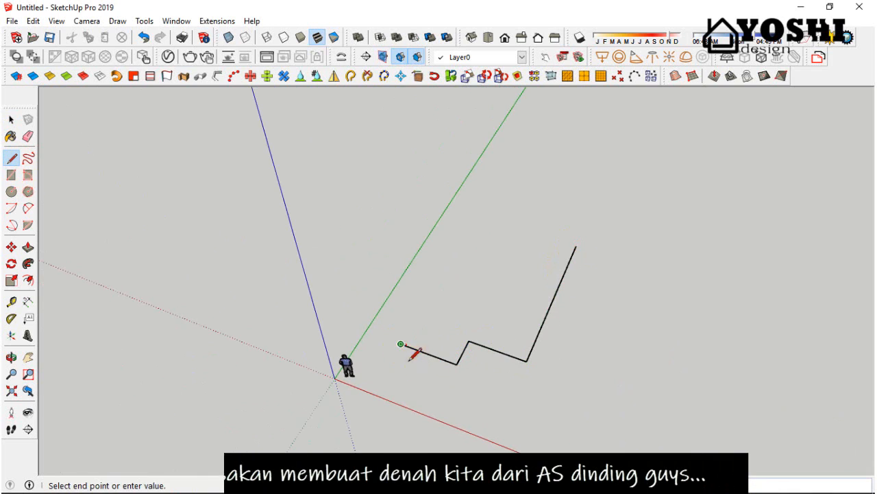
Complete the first room's outline, with a 300 cm side, and close it at the existing inner corner.
{"action": "type", "text": "300"}
{"action": "key", "text": "Return"}
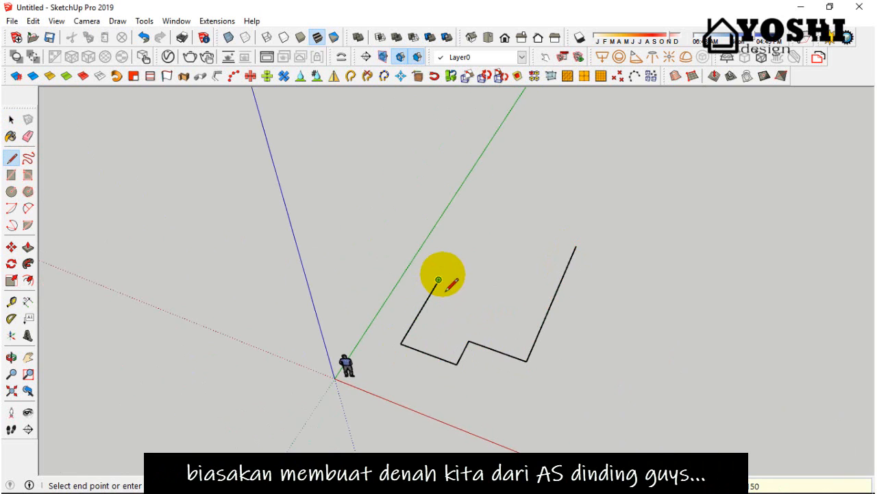
{"action": "left_click", "coordinate": [490, 297]}
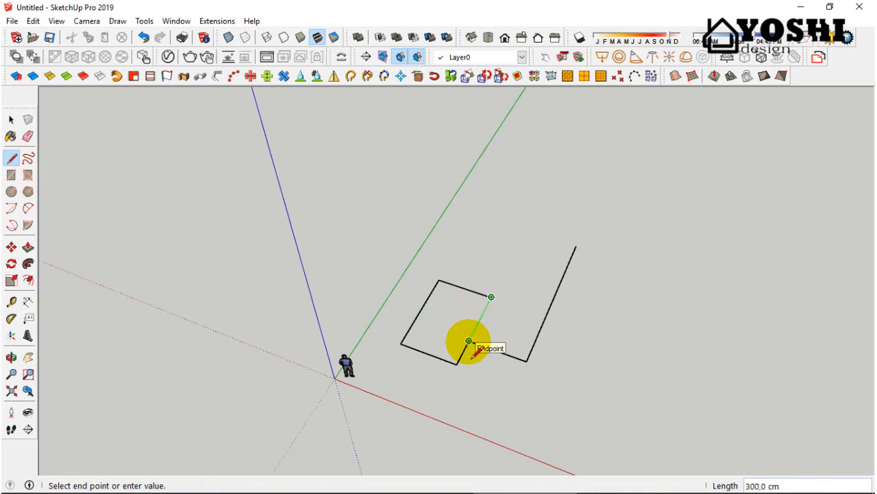
{"action": "left_click", "coordinate": [468, 340]}
{"action": "scroll", "coordinate": [463, 290], "scroll_direction": "up", "scroll_amount": 3}
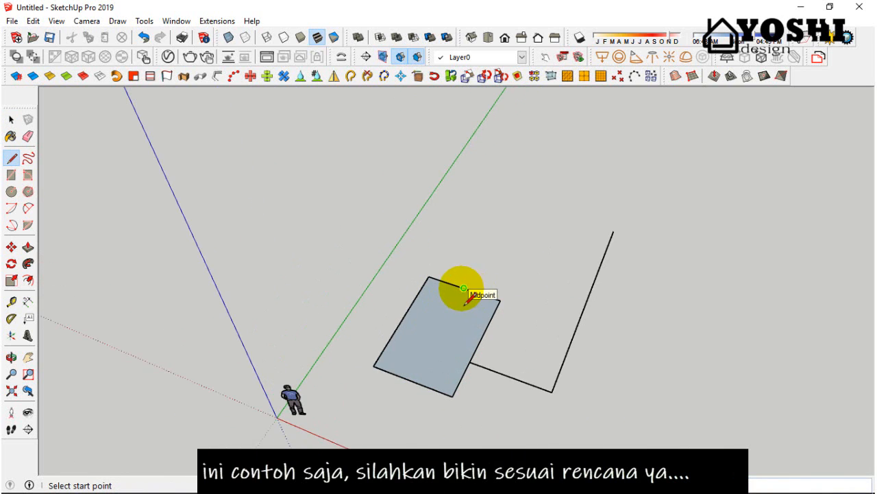
Draw a line extending the first room's side wall backwards, and connect it across to the opposite wall line to close the house outline.
{"action": "scroll", "coordinate": [464, 288], "scroll_direction": "up", "scroll_amount": 2}
{"action": "left_click", "coordinate": [420, 275]}
{"action": "scroll", "coordinate": [421, 274], "scroll_direction": "down", "scroll_amount": 2}
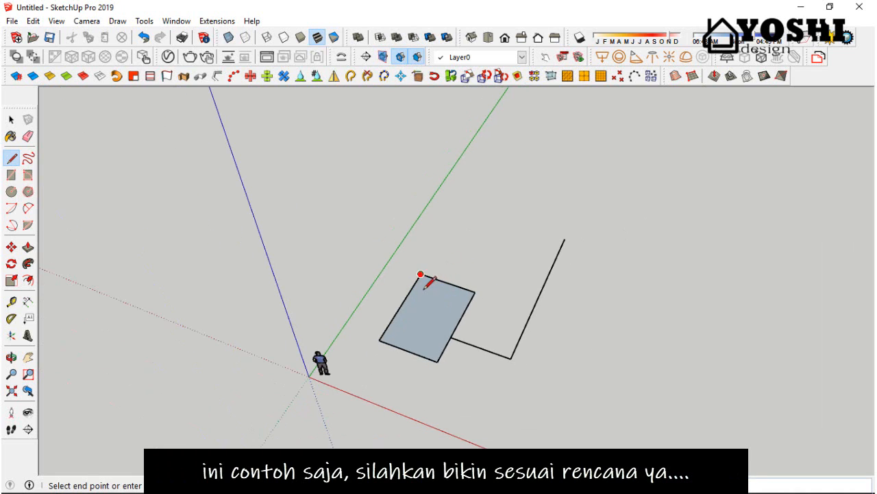
{"action": "left_click", "coordinate": [451, 223]}
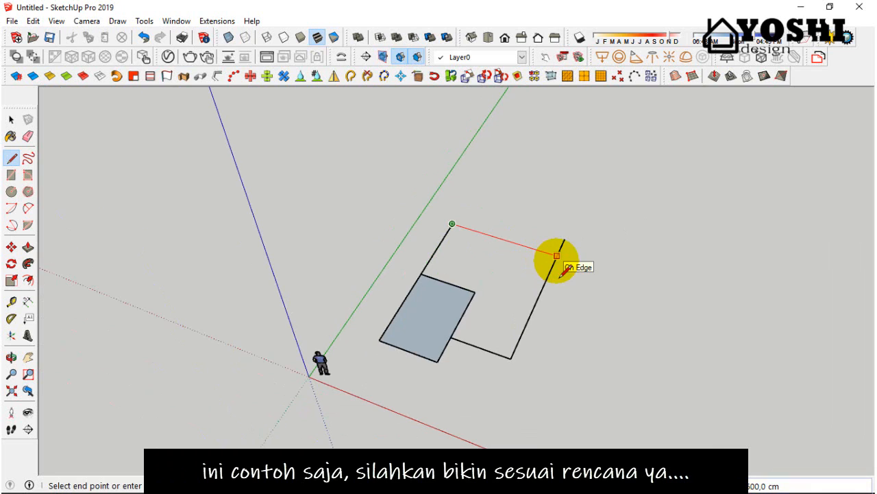
{"action": "left_click", "coordinate": [556, 255]}
Draw the partition lines of a room in the back corner and erase the leftover wall stub beyond the outline.
{"action": "left_click", "coordinate": [556, 255]}
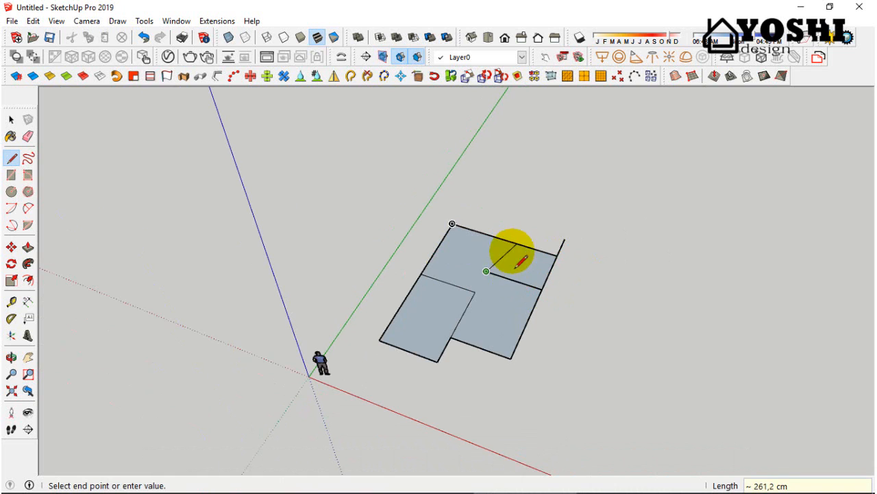
{"action": "key", "text": "e"}
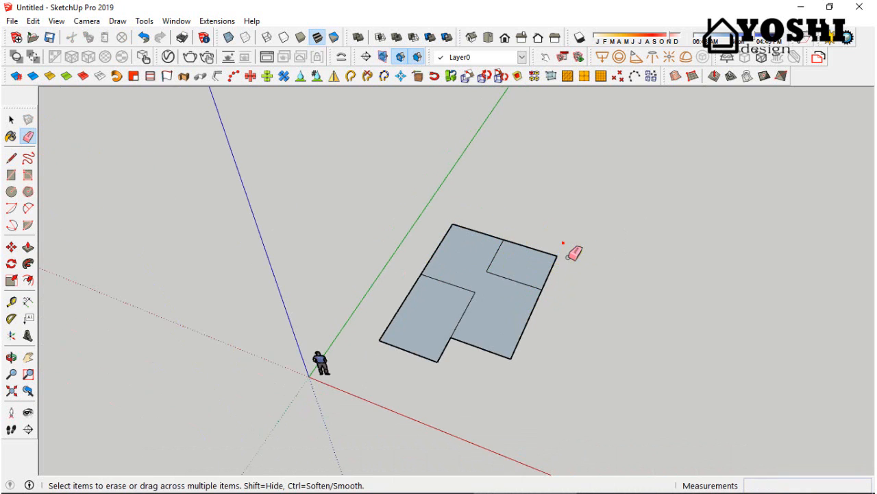
{"action": "scroll", "coordinate": [556, 247], "scroll_direction": "up", "scroll_amount": 2}
Draw lines for a small room inside the first room, against the outer side wall and the back partition.
{"action": "key", "text": "r"}
{"action": "key", "text": "l"}
{"action": "scroll", "coordinate": [396, 279], "scroll_direction": "up", "scroll_amount": 2}
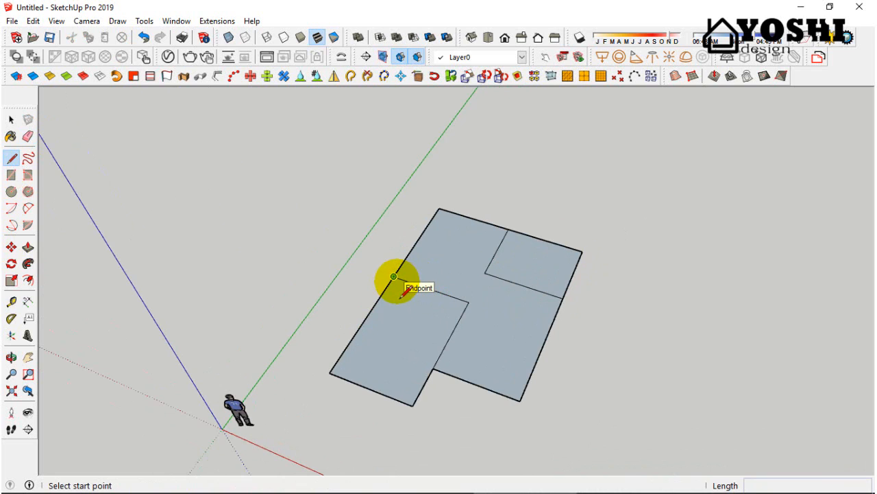
{"action": "left_click", "coordinate": [374, 305]}
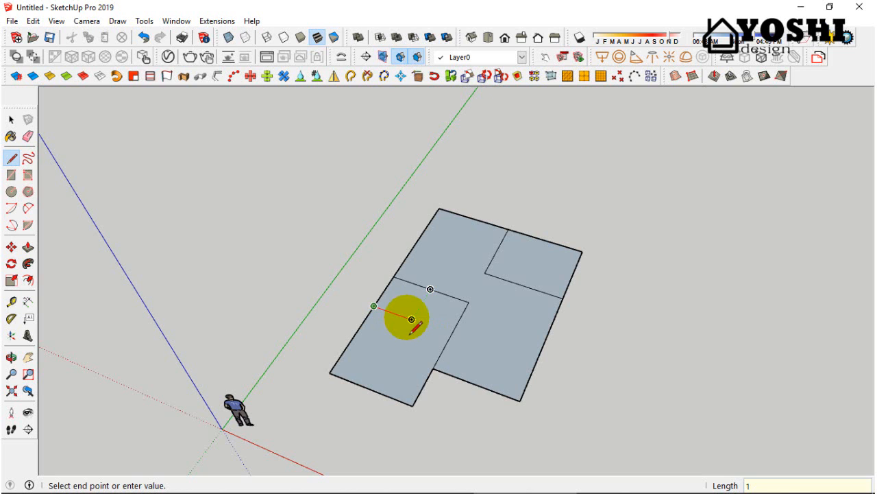
{"action": "left_click", "coordinate": [431, 289]}
{"action": "scroll", "coordinate": [442, 296], "scroll_direction": "down", "scroll_amount": 3}
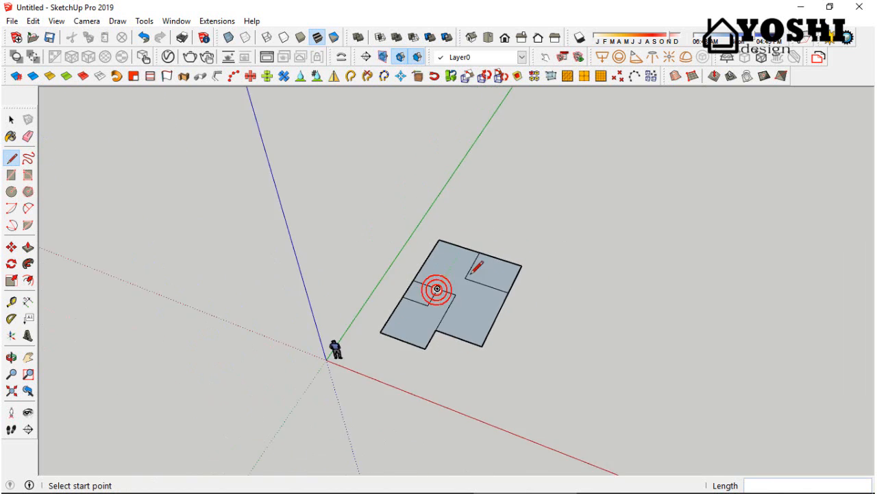
Extend the front wall line along the red axis and close the rectangle filling the front notch of the plan.
{"action": "scroll", "coordinate": [452, 349], "scroll_direction": "up", "scroll_amount": 2}
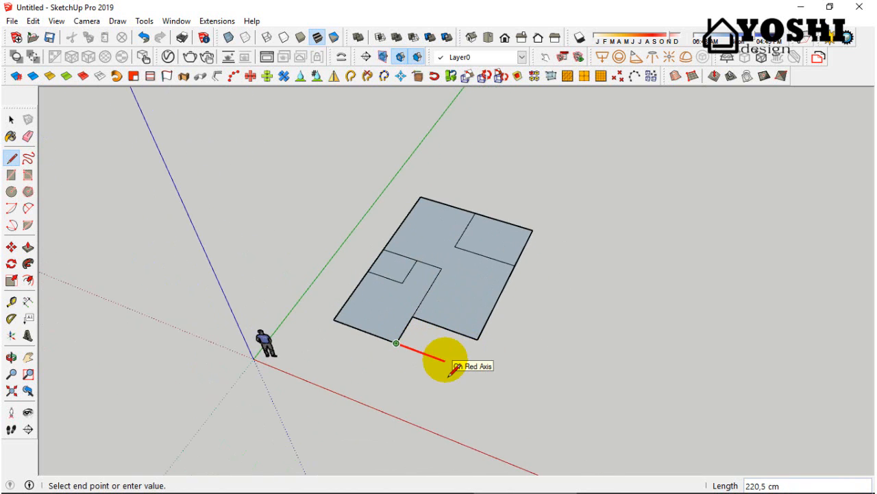
{"action": "left_click", "coordinate": [483, 353]}
{"action": "scroll", "coordinate": [486, 349], "scroll_direction": "down", "scroll_amount": 2}
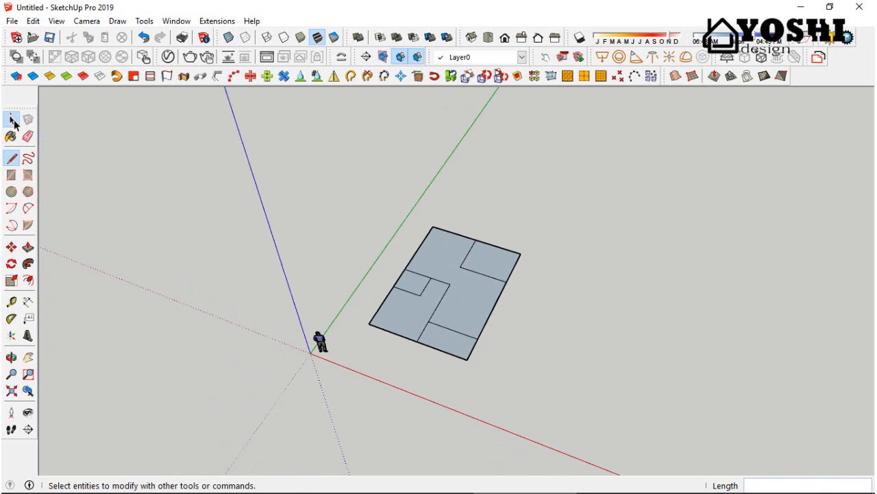
Select the whole floor plan with all its edges and faces and make it a group.
{"action": "left_click", "coordinate": [12, 121]}
{"action": "scroll", "coordinate": [464, 307], "scroll_direction": "up", "scroll_amount": 2}
{"action": "scroll", "coordinate": [450, 249], "scroll_direction": "down", "scroll_amount": 3}
{"action": "scroll", "coordinate": [466, 268], "scroll_direction": "up", "scroll_amount": 2}
{"action": "scroll", "coordinate": [468, 271], "scroll_direction": "up", "scroll_amount": 1}
{"action": "left_click", "coordinate": [469, 270]}
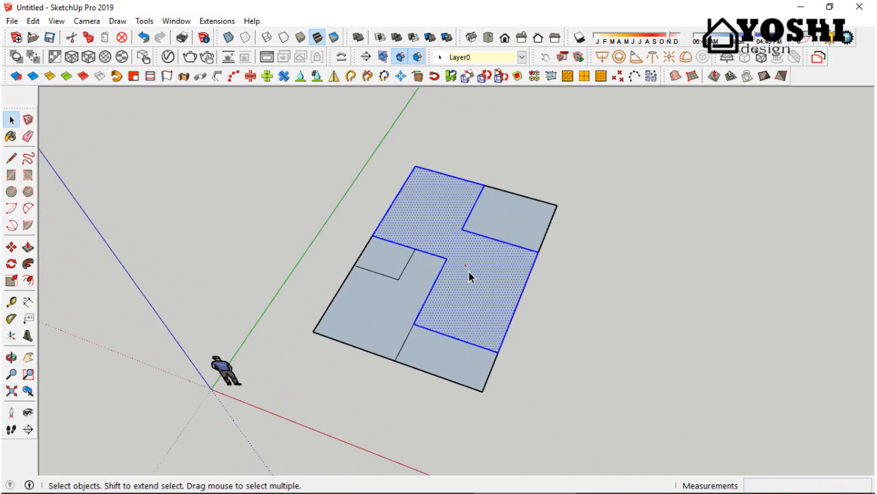
{"action": "triple_click", "coordinate": [468, 271]}
{"action": "right_click", "coordinate": [468, 271]}
{"action": "left_click", "coordinate": [515, 324]}
{"action": "scroll", "coordinate": [458, 271], "scroll_direction": "down", "scroll_amount": 2}
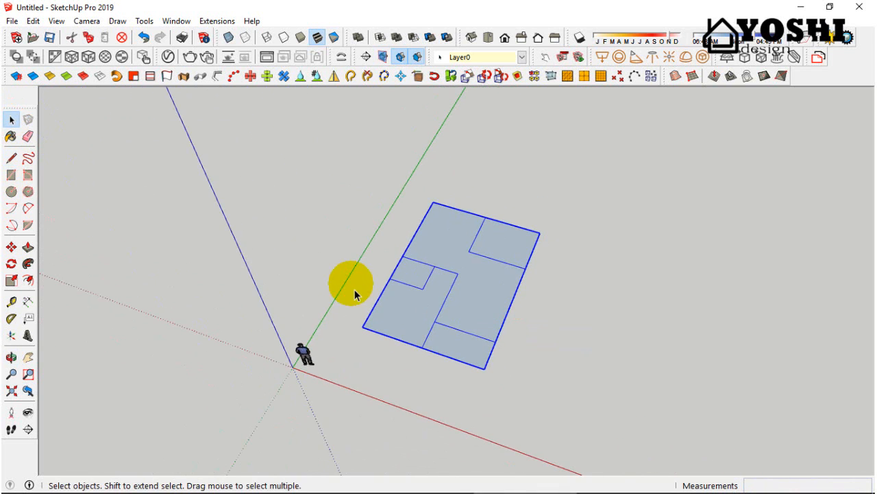
{"action": "left_click", "coordinate": [12, 177]}
{"action": "scroll", "coordinate": [408, 321], "scroll_direction": "up", "scroll_amount": 3}
{"action": "left_click", "coordinate": [411, 336]}
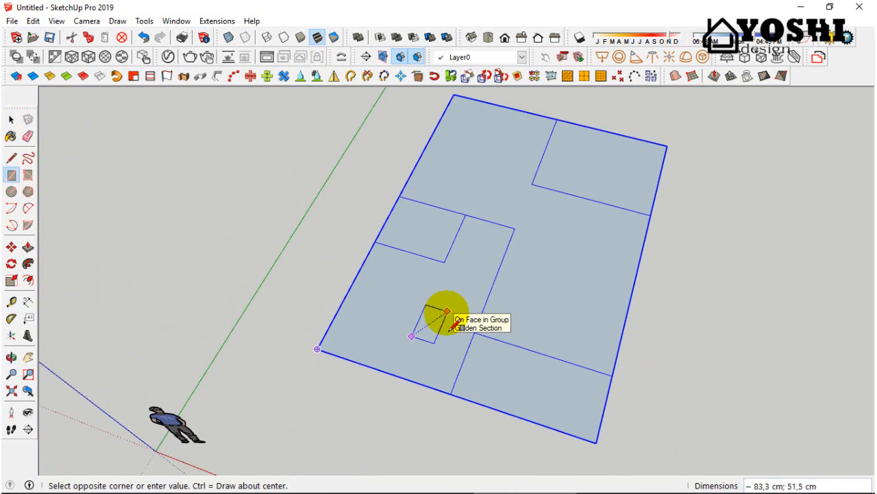
{"action": "key", "text": "Escape"}
{"action": "scroll", "coordinate": [479, 294], "scroll_direction": "down", "scroll_amount": 4}
Open the plan group and place guides 150 cm from the back room's short partition and parallel to the back wall.
{"action": "left_click", "coordinate": [11, 120]}
{"action": "scroll", "coordinate": [473, 207], "scroll_direction": "up", "scroll_amount": 5}
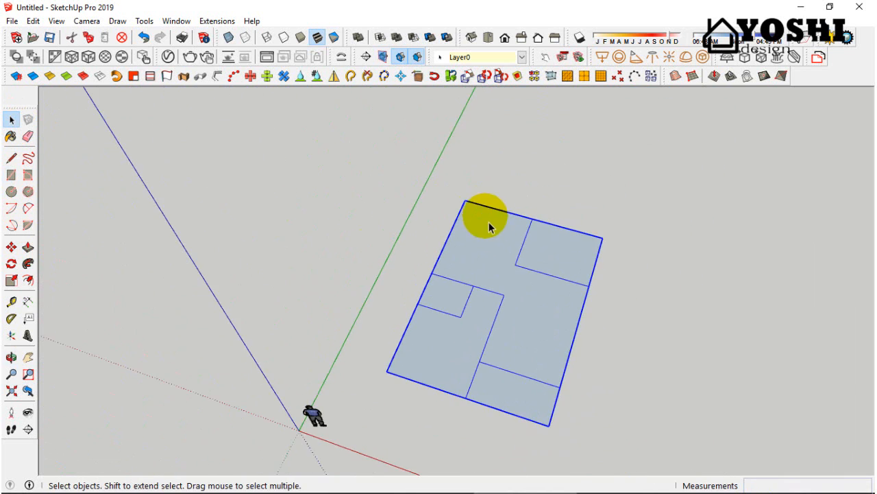
{"action": "double_click", "coordinate": [492, 221]}
{"action": "left_click", "coordinate": [12, 300]}
{"action": "scroll", "coordinate": [480, 244], "scroll_direction": "down", "scroll_amount": 2}
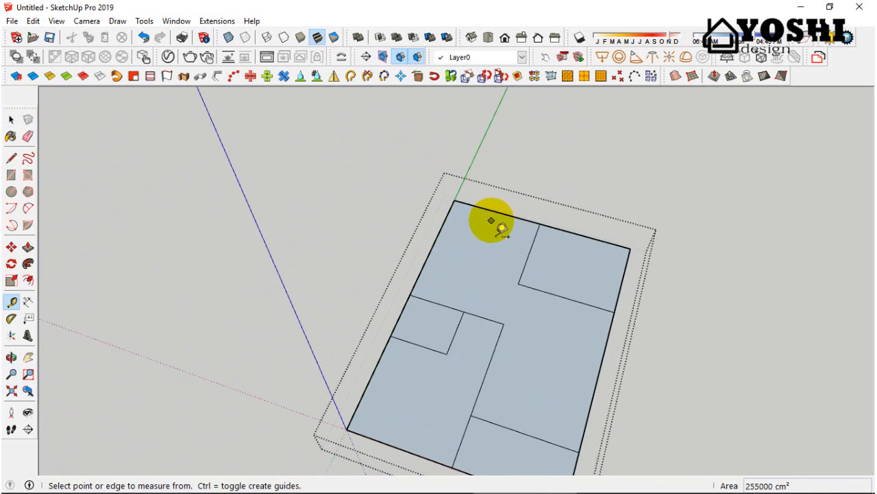
{"action": "left_click", "coordinate": [533, 240]}
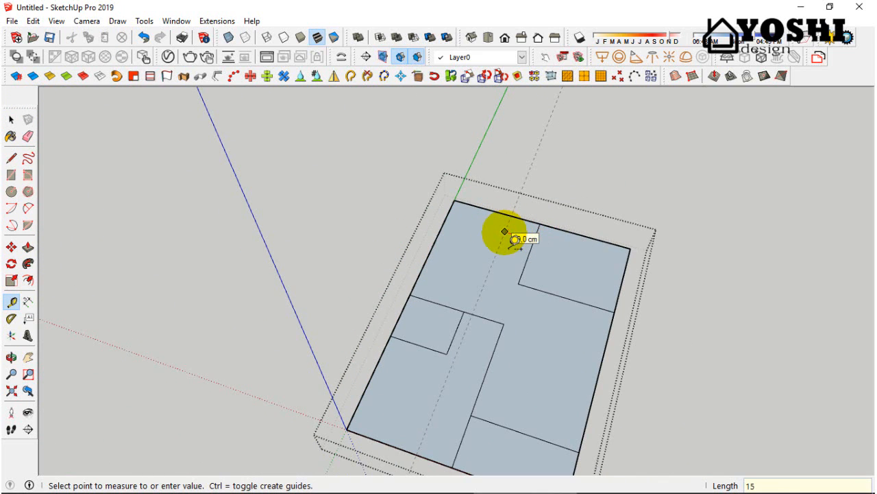
{"action": "left_click", "coordinate": [515, 239]}
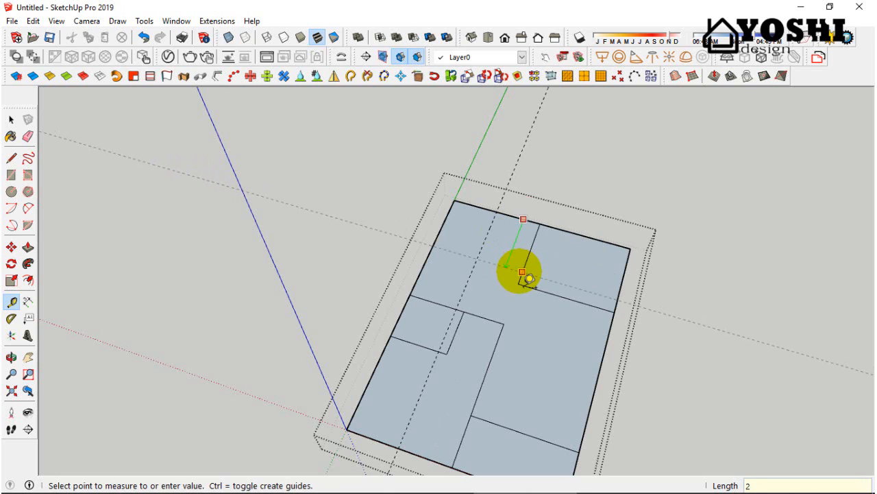
Draw a 150 x 175 cm rectangle along the back wall beside the back room, erase the guides and close the group.
{"action": "left_click", "coordinate": [10, 177]}
{"action": "left_click", "coordinate": [497, 211]}
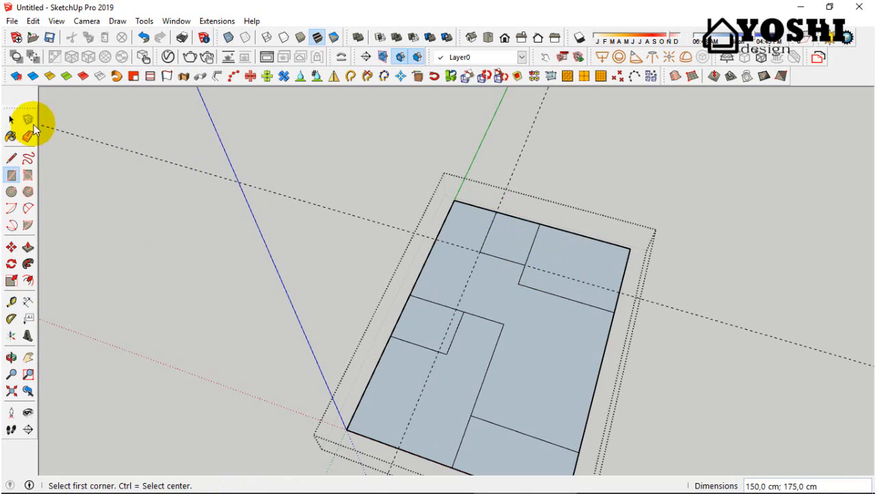
{"action": "left_click", "coordinate": [29, 135]}
{"action": "scroll", "coordinate": [514, 180], "scroll_direction": "down", "scroll_amount": 1}
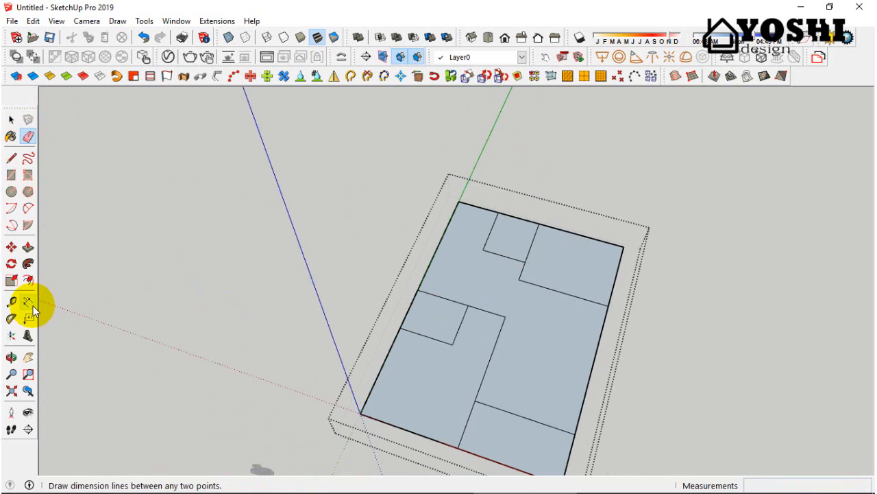
{"action": "left_click", "coordinate": [11, 120]}
{"action": "scroll", "coordinate": [392, 181], "scroll_direction": "down", "scroll_amount": 1}
{"action": "left_click", "coordinate": [334, 211]}
Draw a 12 x 12 cm square on the plan's large open room as the practical column.
{"action": "scroll", "coordinate": [515, 288], "scroll_direction": "up", "scroll_amount": 1}
{"action": "middle_click_drag", "start_coordinate": [516, 291], "coordinate": [512, 271]}
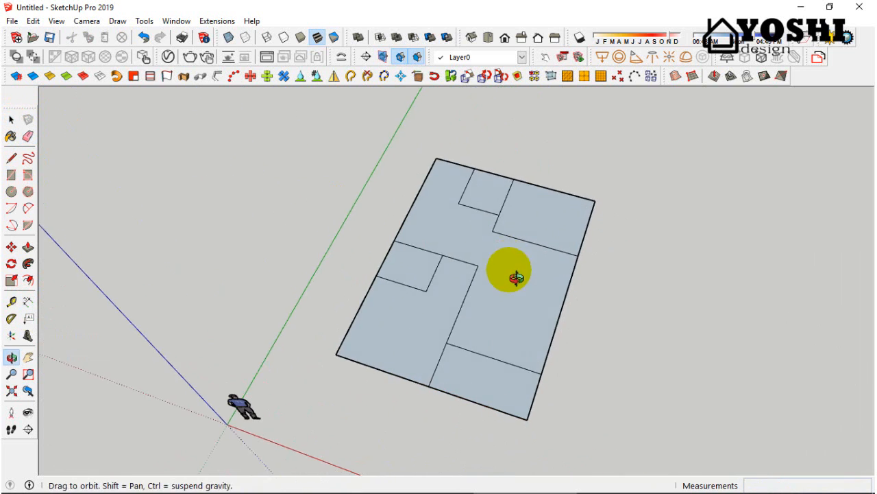
{"action": "scroll", "coordinate": [513, 267], "scroll_direction": "down", "scroll_amount": 1}
{"action": "left_click", "coordinate": [13, 175]}
{"action": "scroll", "coordinate": [499, 353], "scroll_direction": "up", "scroll_amount": 3}
{"action": "left_click", "coordinate": [512, 290]}
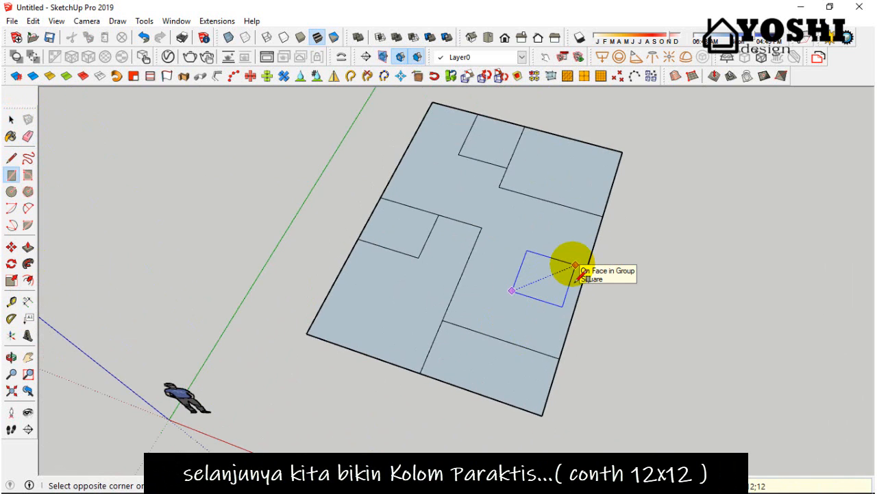
{"action": "scroll", "coordinate": [508, 298], "scroll_direction": "up", "scroll_amount": 5}
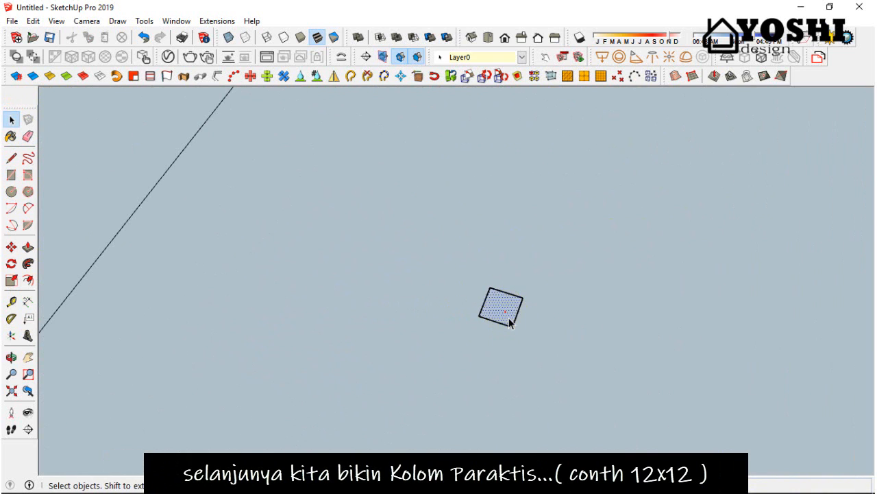
Group the small square and make it a component with the definition KP 12 x 12.
{"action": "right_click", "coordinate": [505, 308]}
{"action": "left_click", "coordinate": [564, 160]}
{"action": "right_click", "coordinate": [500, 305]}
{"action": "left_click", "coordinate": [535, 288]}
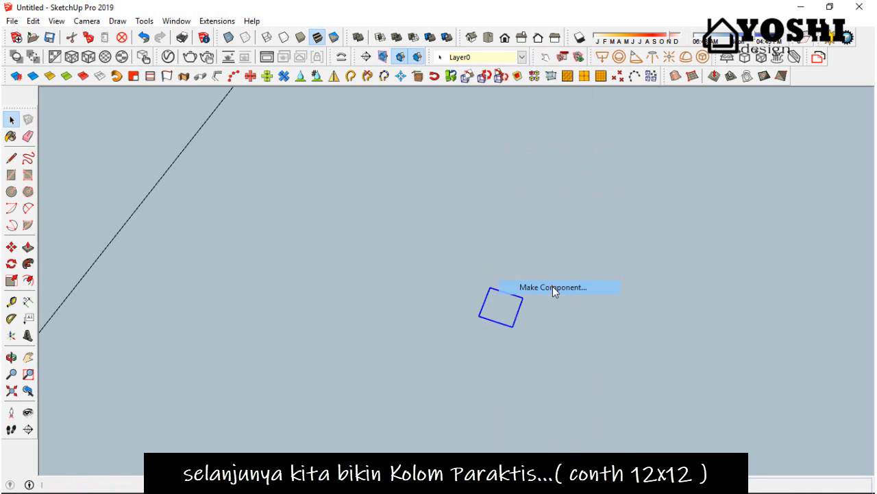
{"action": "type", "text": "KP 1"}
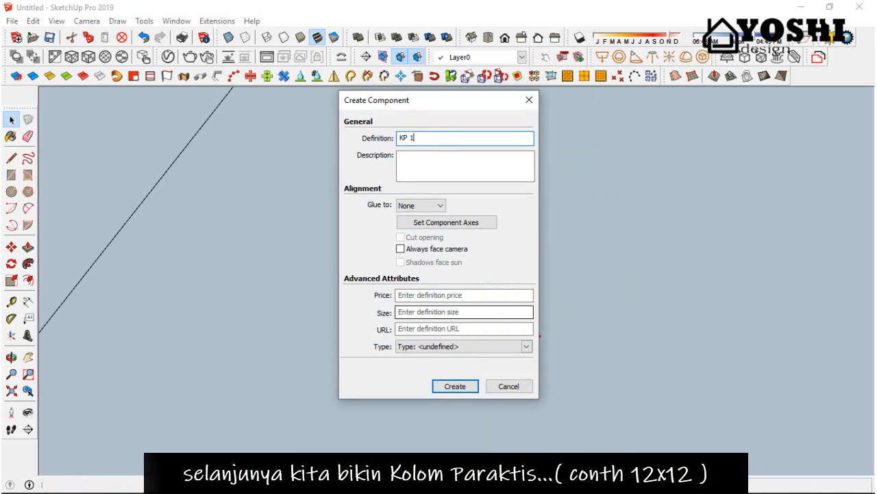
{"action": "type", "text": "2 x 12"}
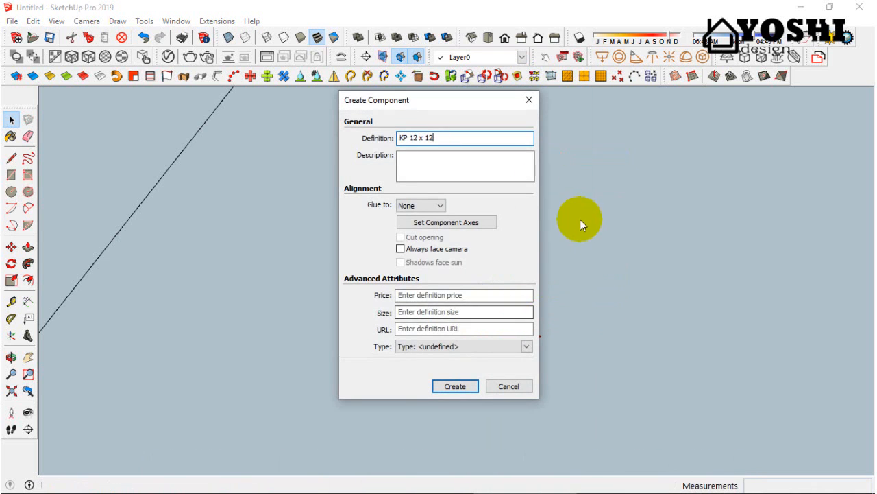
{"action": "left_click", "coordinate": [454, 386]}
{"action": "scroll", "coordinate": [443, 297], "scroll_direction": "down", "scroll_amount": 5}
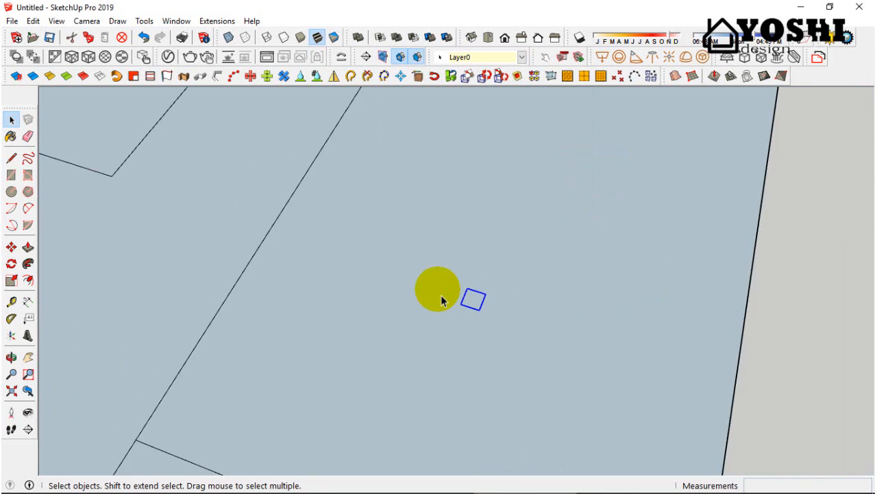
Draw a diagonal helper line between opposite corners of the column square.
{"action": "left_click", "coordinate": [12, 158]}
{"action": "scroll", "coordinate": [454, 253], "scroll_direction": "up", "scroll_amount": 6}
{"action": "left_click", "coordinate": [464, 238]}
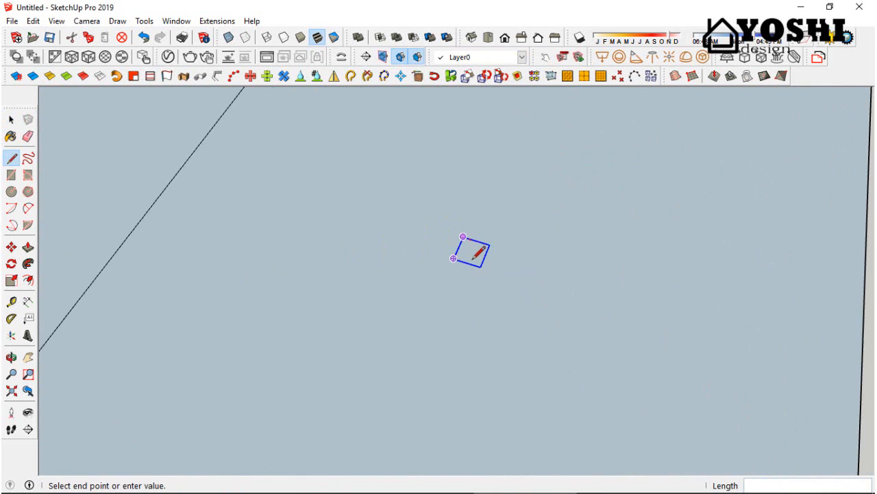
{"action": "left_click", "coordinate": [484, 282]}
{"action": "key", "text": "space"}
Copy the column component from its centre to the junction of the porch partition and the outer side wall.
{"action": "scroll", "coordinate": [486, 279], "scroll_direction": "up", "scroll_amount": 1}
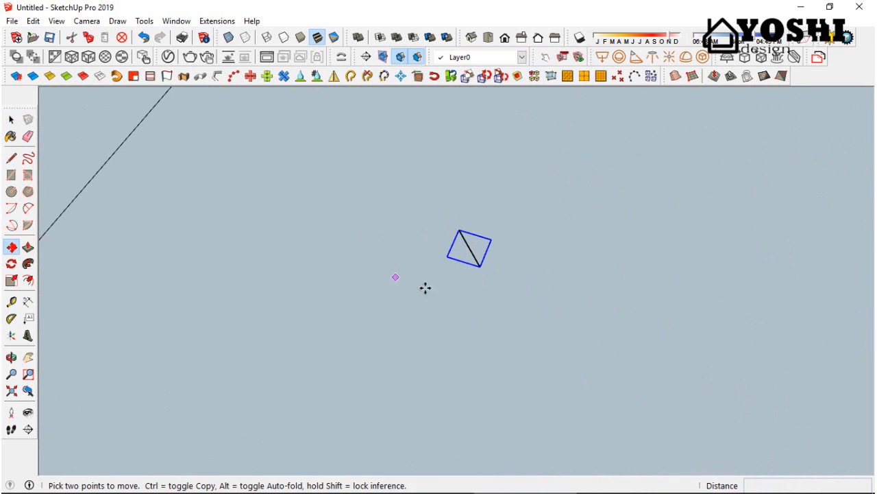
{"action": "key", "text": "ctrl"}
{"action": "left_click", "coordinate": [480, 267]}
{"action": "scroll", "coordinate": [521, 226], "scroll_direction": "down", "scroll_amount": 5}
{"action": "scroll", "coordinate": [615, 316], "scroll_direction": "up", "scroll_amount": 4}
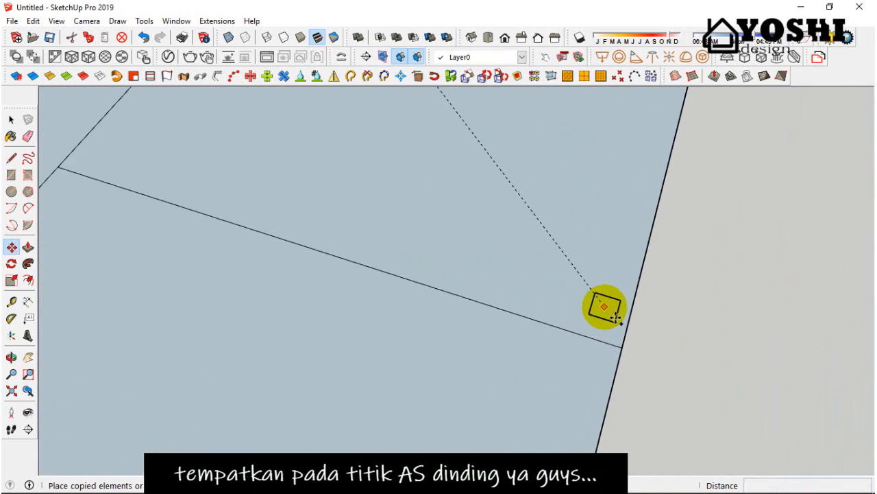
{"action": "scroll", "coordinate": [616, 317], "scroll_direction": "up", "scroll_amount": 1}
{"action": "left_click", "coordinate": [625, 355]}
Copy the column to the porch's inner corner and to the junction of its partition with the front wall.
{"action": "scroll", "coordinate": [625, 356], "scroll_direction": "down", "scroll_amount": 5}
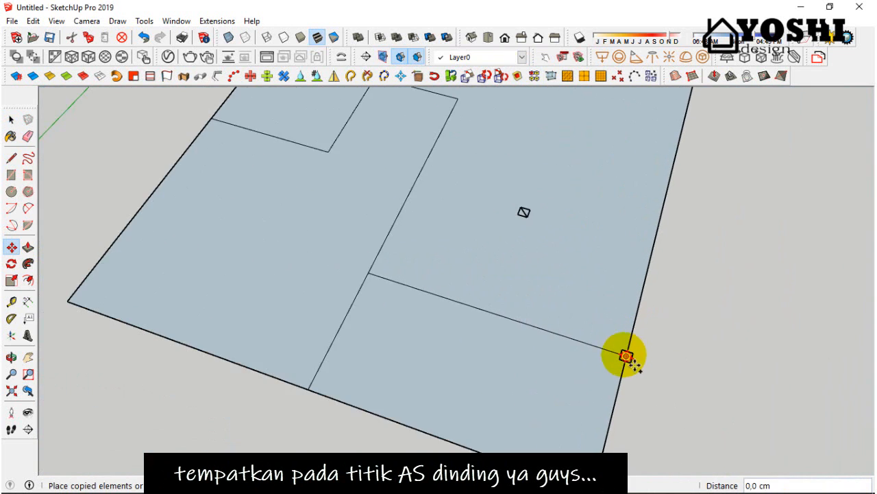
{"action": "scroll", "coordinate": [342, 291], "scroll_direction": "up", "scroll_amount": 3}
{"action": "scroll", "coordinate": [389, 269], "scroll_direction": "down", "scroll_amount": 4}
{"action": "scroll", "coordinate": [401, 226], "scroll_direction": "up", "scroll_amount": 3}
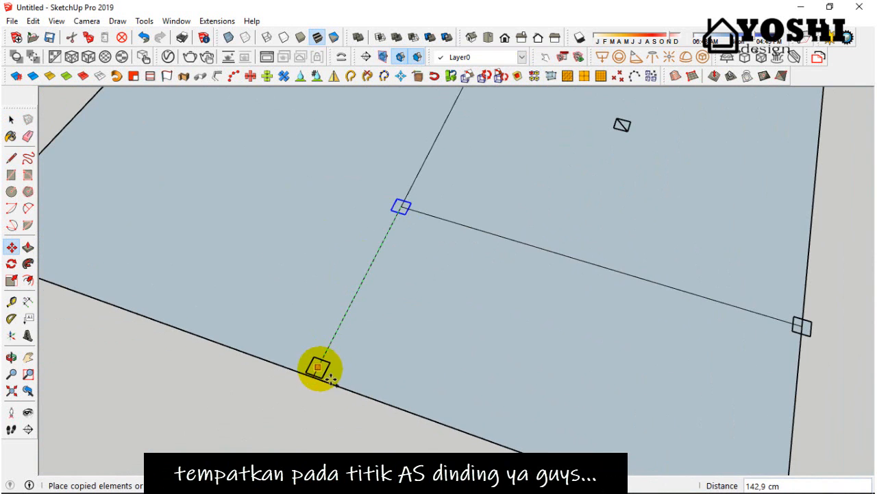
{"action": "left_click", "coordinate": [317, 380]}
{"action": "scroll", "coordinate": [322, 384], "scroll_direction": "down", "scroll_amount": 3}
{"action": "scroll", "coordinate": [209, 330], "scroll_direction": "up", "scroll_amount": 3}
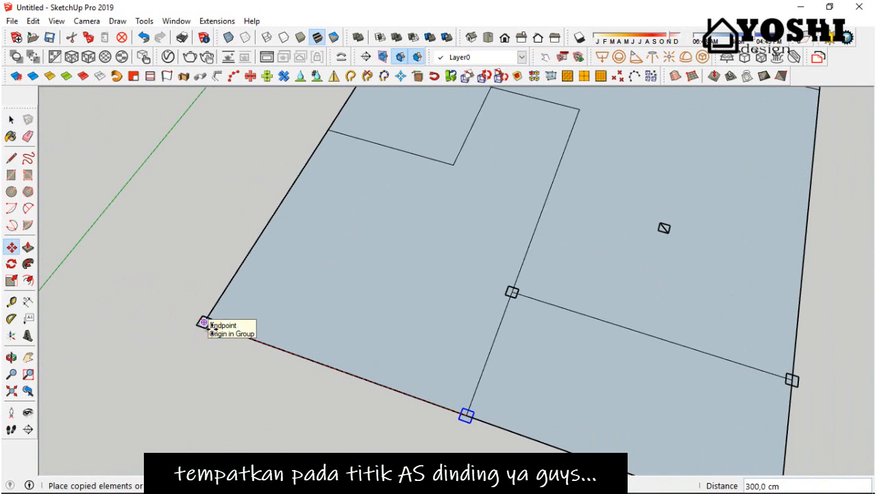
Copy the column to the front outer corner and to the side wall's junction with the middle small room's front wall.
{"action": "left_click", "coordinate": [204, 322]}
{"action": "scroll", "coordinate": [206, 319], "scroll_direction": "up", "scroll_amount": 2}
{"action": "scroll", "coordinate": [260, 274], "scroll_direction": "down", "scroll_amount": 3}
{"action": "left_click", "coordinate": [309, 221]}
{"action": "scroll", "coordinate": [280, 227], "scroll_direction": "up", "scroll_amount": 3}
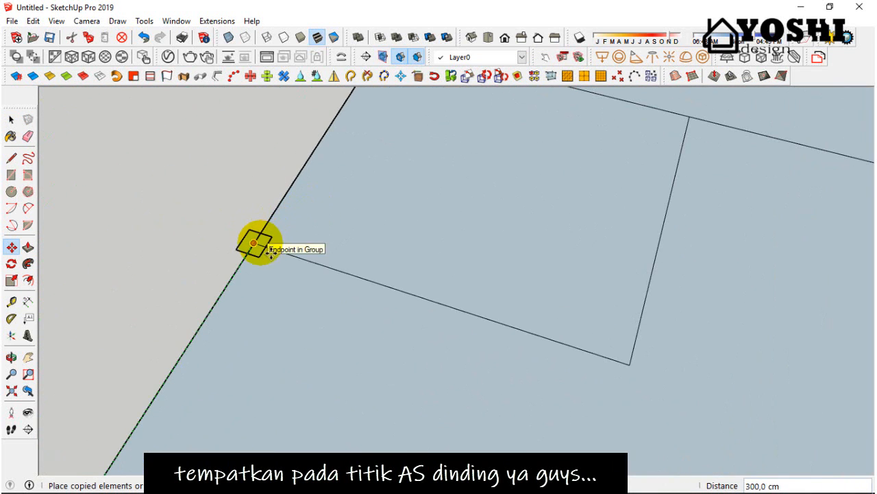
{"action": "left_click", "coordinate": [270, 251]}
{"action": "left_click", "coordinate": [268, 252]}
Copy the column to the middle small room's inner front corner and to its wall's junction with the cross partition.
{"action": "left_click", "coordinate": [630, 367]}
{"action": "left_click", "coordinate": [630, 367]}
{"action": "scroll", "coordinate": [645, 323], "scroll_direction": "down", "scroll_amount": 1}
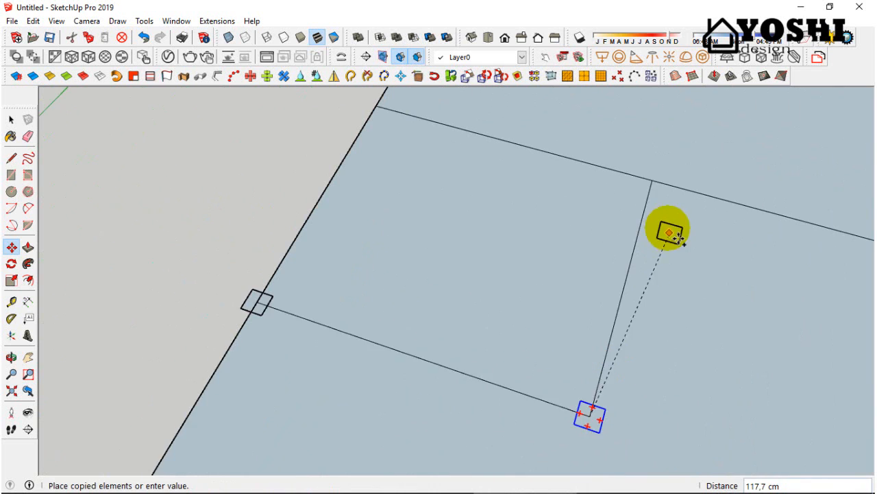
{"action": "left_click", "coordinate": [653, 181]}
{"action": "scroll", "coordinate": [656, 183], "scroll_direction": "up", "scroll_amount": 1}
{"action": "left_click", "coordinate": [652, 179]}
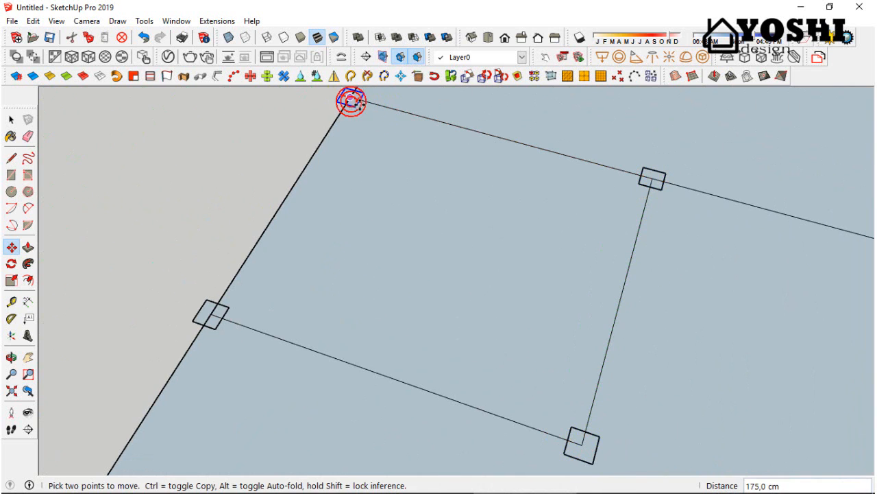
Copy the column to both ends of the cross partition, at the side wall and at the long inner partition.
{"action": "left_click", "coordinate": [351, 101]}
{"action": "scroll", "coordinate": [298, 146], "scroll_direction": "down", "scroll_amount": 3}
{"action": "scroll", "coordinate": [535, 184], "scroll_direction": "up", "scroll_amount": 2}
{"action": "left_click", "coordinate": [592, 198]}
{"action": "left_click", "coordinate": [592, 198]}
Copy the column to the rear outer corner beside the green axis and to the first partition junction on the rear wall.
{"action": "scroll", "coordinate": [418, 318], "scroll_direction": "down", "scroll_amount": 3}
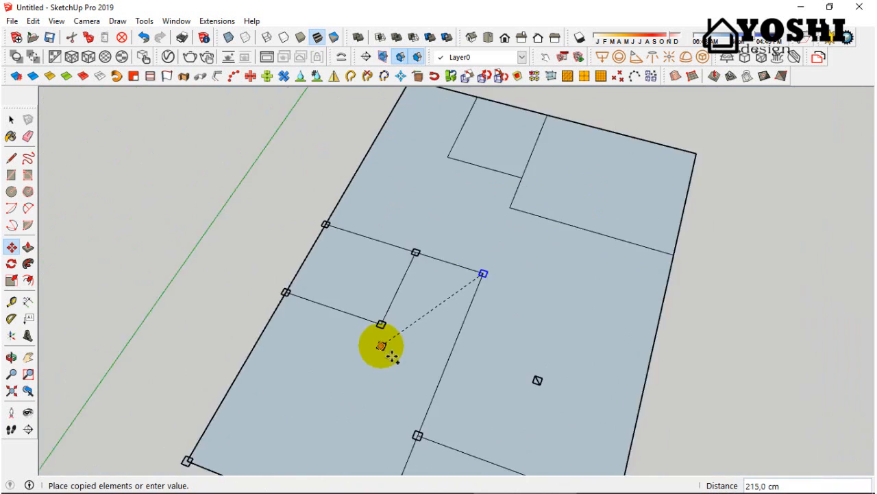
{"action": "scroll", "coordinate": [386, 155], "scroll_direction": "up", "scroll_amount": 2}
{"action": "left_click", "coordinate": [382, 159]}
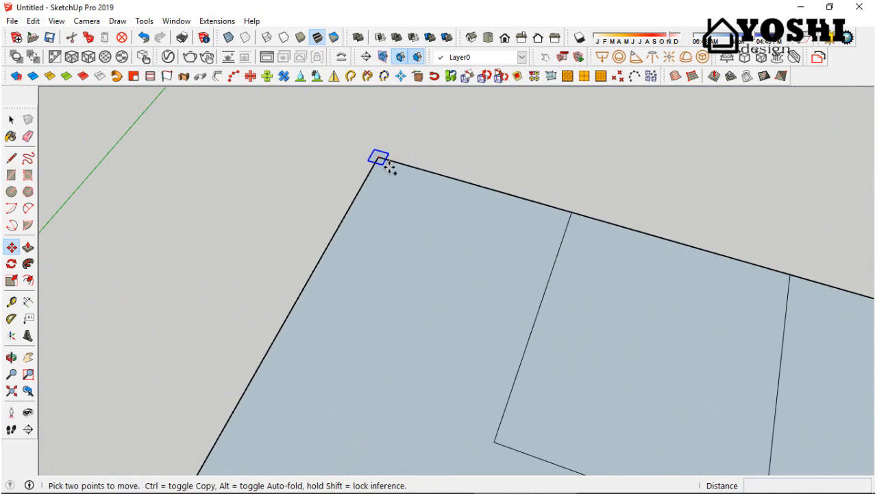
{"action": "left_click", "coordinate": [379, 158]}
{"action": "left_click", "coordinate": [570, 212]}
{"action": "left_click", "coordinate": [571, 213]}
Copy the column to the rear small room's free inner corner and to its front wall's junction with the rear partition.
{"action": "scroll", "coordinate": [571, 213], "scroll_direction": "down", "scroll_amount": 3}
{"action": "scroll", "coordinate": [528, 338], "scroll_direction": "up", "scroll_amount": 3}
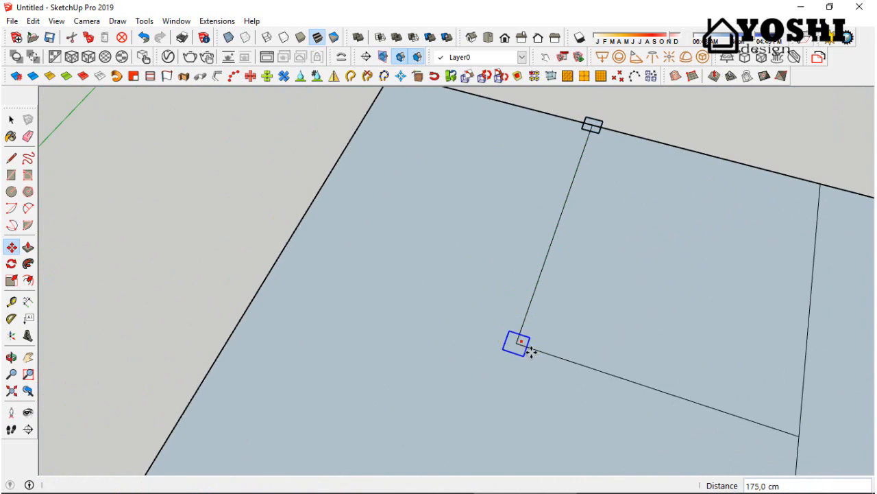
{"action": "left_click", "coordinate": [520, 341]}
{"action": "scroll", "coordinate": [458, 287], "scroll_direction": "down", "scroll_amount": 3}
{"action": "scroll", "coordinate": [624, 367], "scroll_direction": "up", "scroll_amount": 2}
{"action": "left_click", "coordinate": [668, 370]}
{"action": "left_click", "coordinate": [668, 373]}
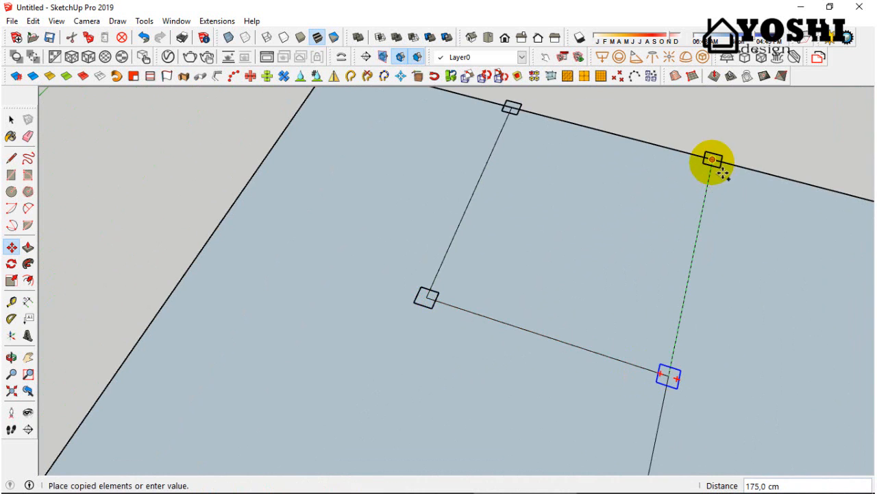
Copy the column to the second partition junction on the rear wall and to the rear partition's inner corner.
{"action": "left_click", "coordinate": [712, 162]}
{"action": "left_click", "coordinate": [712, 160]}
{"action": "scroll", "coordinate": [606, 166], "scroll_direction": "down", "scroll_amount": 4}
{"action": "scroll", "coordinate": [639, 283], "scroll_direction": "up", "scroll_amount": 2}
{"action": "left_click", "coordinate": [605, 276]}
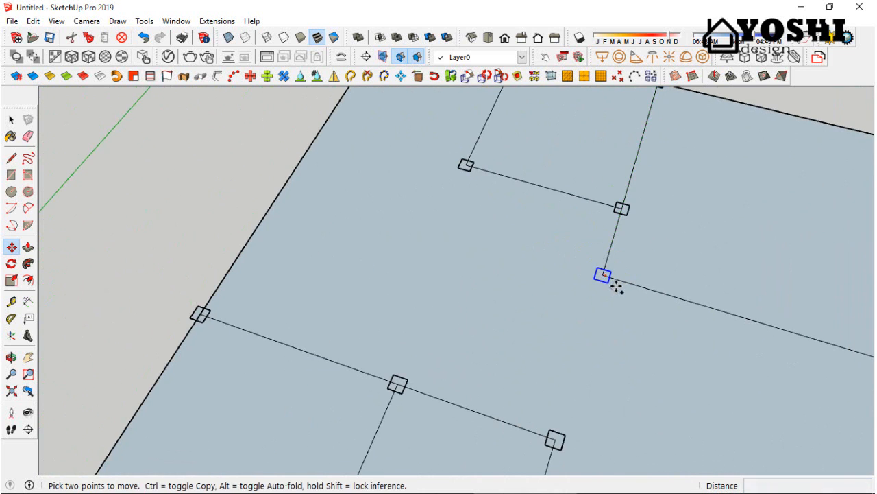
{"action": "left_click", "coordinate": [608, 277]}
Copy the column to the rear room's junction with the far side wall and to the remaining rear outer corner, ending the copying there.
{"action": "scroll", "coordinate": [676, 298], "scroll_direction": "down", "scroll_amount": 3}
{"action": "scroll", "coordinate": [623, 308], "scroll_direction": "up", "scroll_amount": 1}
{"action": "left_click", "coordinate": [614, 307]}
{"action": "scroll", "coordinate": [625, 313], "scroll_direction": "up", "scroll_amount": 2}
{"action": "left_click", "coordinate": [613, 307]}
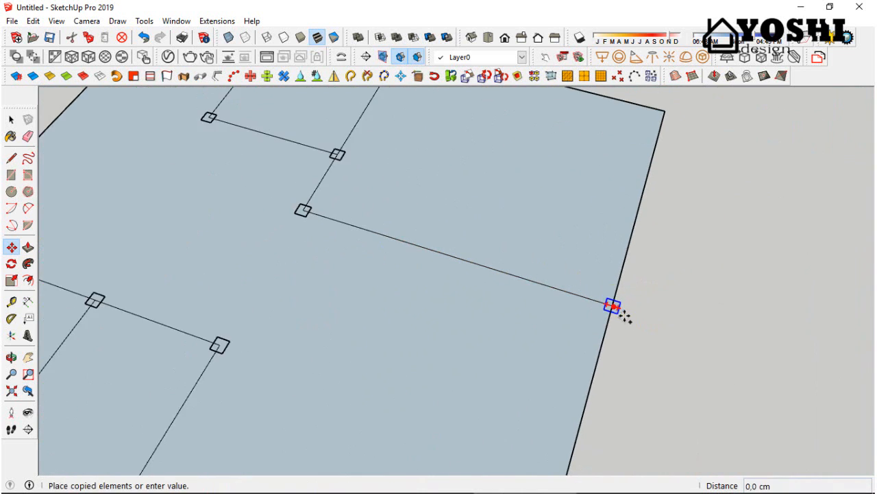
{"action": "scroll", "coordinate": [676, 111], "scroll_direction": "up", "scroll_amount": 1}
{"action": "left_click", "coordinate": [667, 103]}
{"action": "left_click", "coordinate": [666, 103]}
{"action": "scroll", "coordinate": [620, 243], "scroll_direction": "down", "scroll_amount": 3}
{"action": "scroll", "coordinate": [625, 334], "scroll_direction": "down", "scroll_amount": 1}
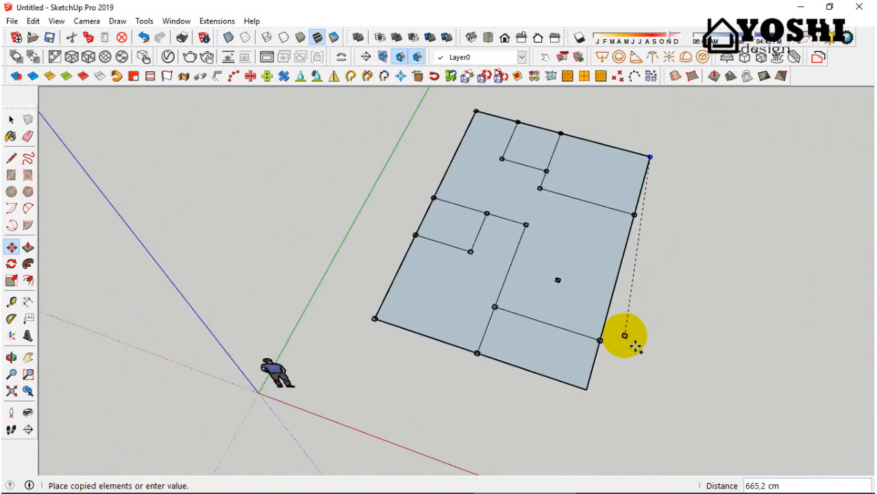
{"action": "scroll", "coordinate": [625, 335], "scroll_direction": "down", "scroll_amount": 1}
{"action": "key", "text": "Escape"}
Delete the original column and its diagonal helper line from the middle of the large room.
{"action": "key", "text": "space"}
{"action": "scroll", "coordinate": [578, 290], "scroll_direction": "up", "scroll_amount": 9}
{"action": "left_click", "coordinate": [551, 293]}
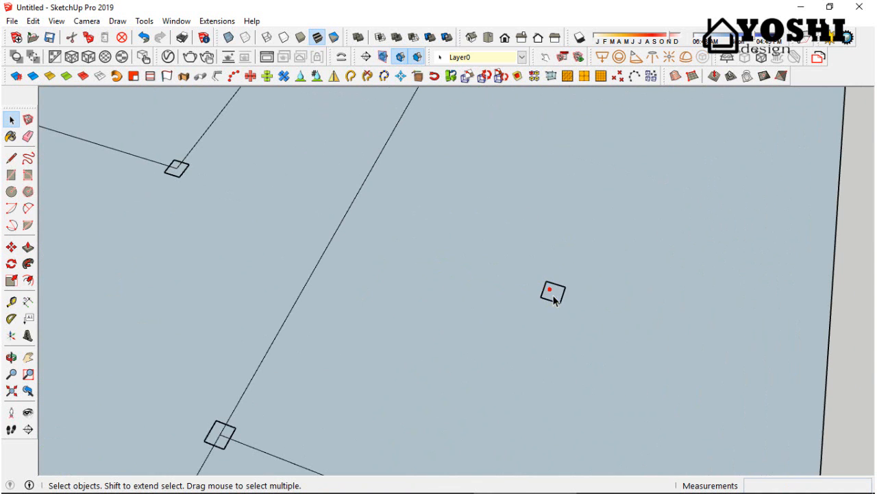
{"action": "scroll", "coordinate": [446, 281], "scroll_direction": "down", "scroll_amount": 10}
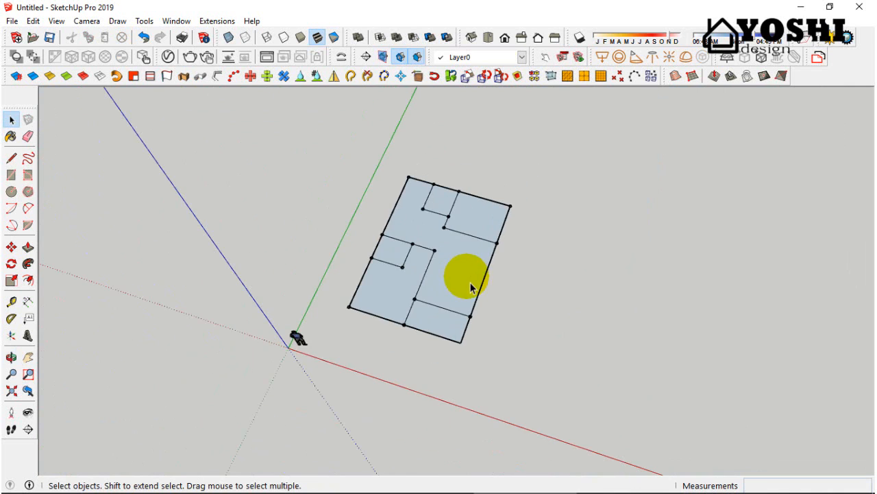
Hide the centre-line floor plan and group all the placed columns together.
{"action": "scroll", "coordinate": [373, 319], "scroll_direction": "up", "scroll_amount": 2}
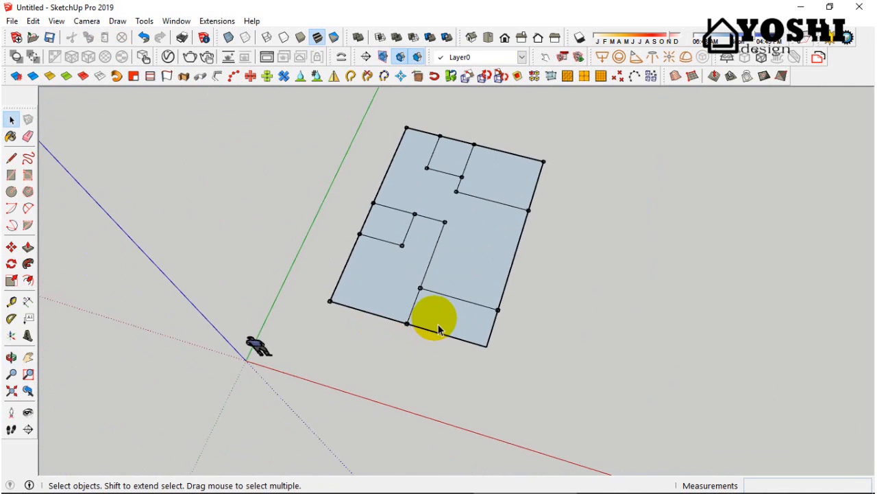
{"action": "right_click", "coordinate": [435, 318]}
{"action": "left_click", "coordinate": [466, 41]}
{"action": "scroll", "coordinate": [579, 129], "scroll_direction": "down", "scroll_amount": 1}
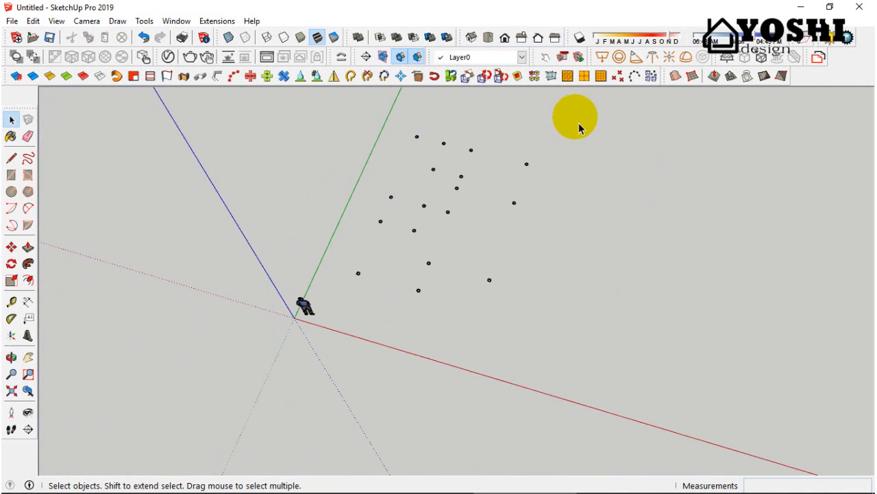
{"action": "right_click", "coordinate": [435, 295]}
{"action": "left_click", "coordinate": [474, 318]}
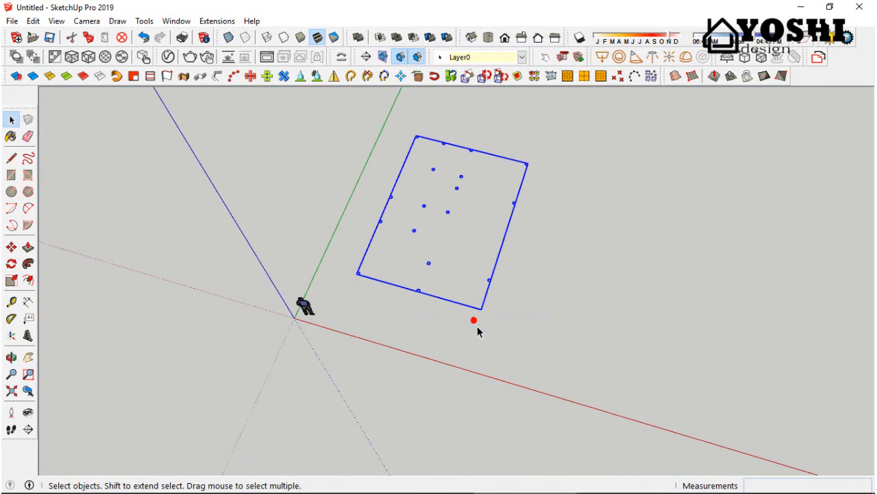
Unhide the last hidden geometry to bring back the centre-line floor plan, and clear the selection.
{"action": "left_click", "coordinate": [33, 20]}
{"action": "mouse_move", "coordinate": [199, 203]}
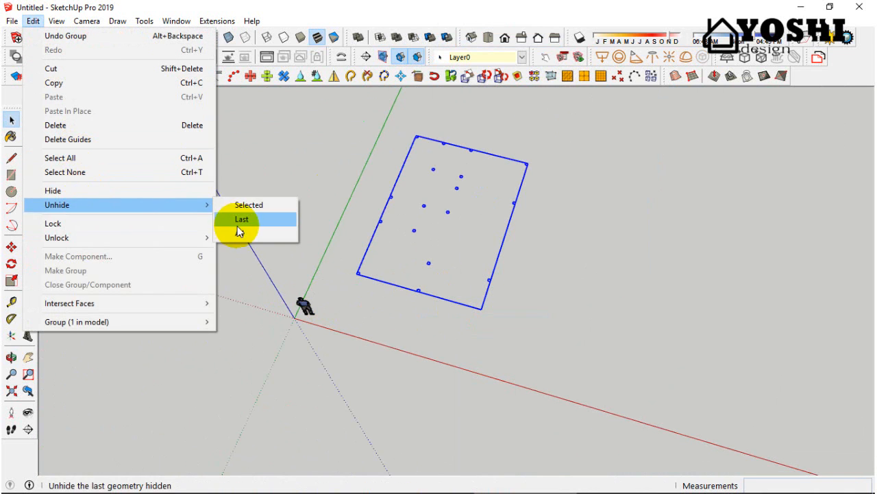
{"action": "left_click", "coordinate": [239, 220]}
{"action": "scroll", "coordinate": [586, 271], "scroll_direction": "up", "scroll_amount": 1}
{"action": "left_click", "coordinate": [586, 267]}
{"action": "scroll", "coordinate": [584, 269], "scroll_direction": "down", "scroll_amount": 1}
Draw a rectangle from the rear corner column's outer corner to the outer corner of the column where the porch meets the side wall.
{"action": "mouse_move", "coordinate": [482, 211]}
{"action": "middle_mouse_down"}
{"action": "mouse_move", "coordinate": [498, 218]}
{"action": "mouse_move", "coordinate": [489, 224]}
{"action": "middle_mouse_up"}
{"action": "scroll", "coordinate": [489, 224], "scroll_direction": "up", "scroll_amount": 4}
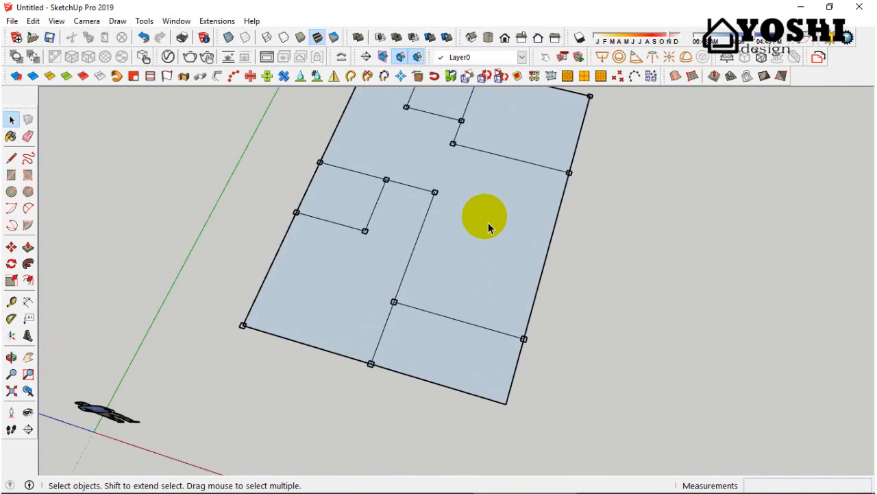
{"action": "scroll", "coordinate": [488, 225], "scroll_direction": "down", "scroll_amount": 2}
{"action": "scroll", "coordinate": [449, 238], "scroll_direction": "down", "scroll_amount": 2}
{"action": "left_click", "coordinate": [11, 174]}
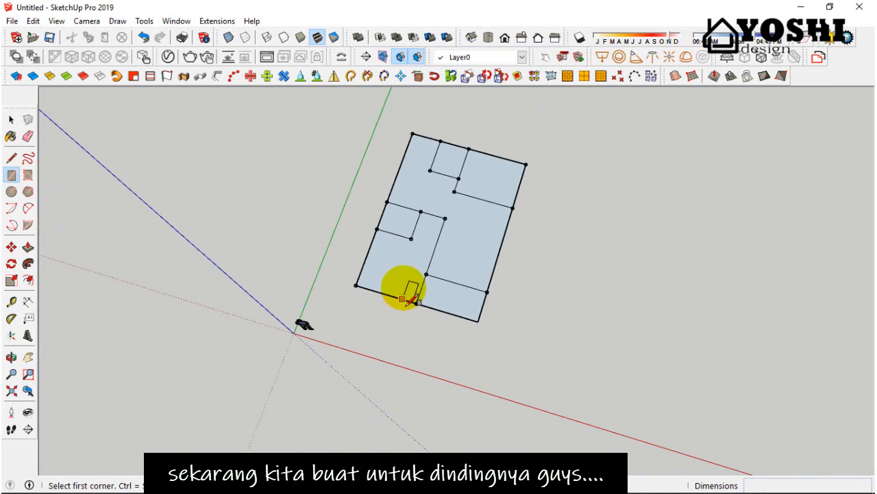
{"action": "scroll", "coordinate": [415, 134], "scroll_direction": "up", "scroll_amount": 4}
{"action": "scroll", "coordinate": [408, 127], "scroll_direction": "up", "scroll_amount": 1}
{"action": "left_click", "coordinate": [412, 150]}
{"action": "scroll", "coordinate": [402, 107], "scroll_direction": "down", "scroll_amount": 5}
{"action": "scroll", "coordinate": [487, 329], "scroll_direction": "up", "scroll_amount": 5}
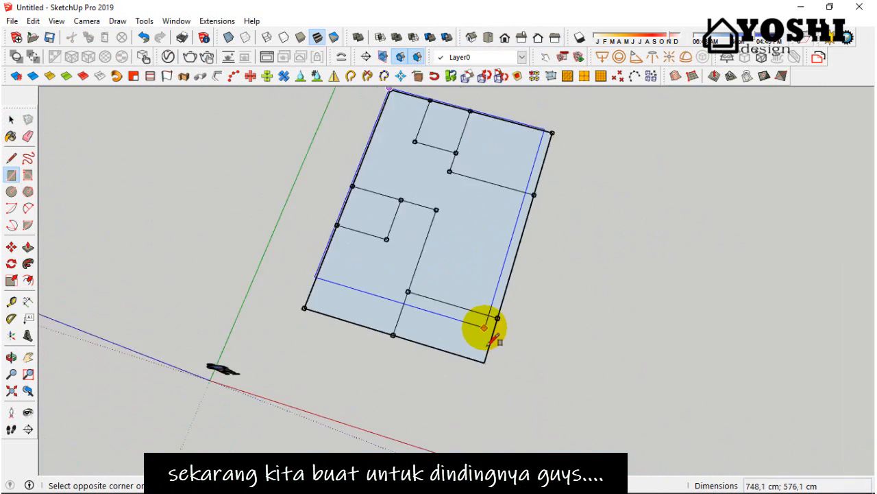
{"action": "left_click", "coordinate": [514, 306]}
Draw a second rectangle beside the porch, from the side wall to the outer corner of the front wall's partition column.
{"action": "scroll", "coordinate": [446, 206], "scroll_direction": "down", "scroll_amount": 2}
{"action": "scroll", "coordinate": [172, 202], "scroll_direction": "up", "scroll_amount": 1}
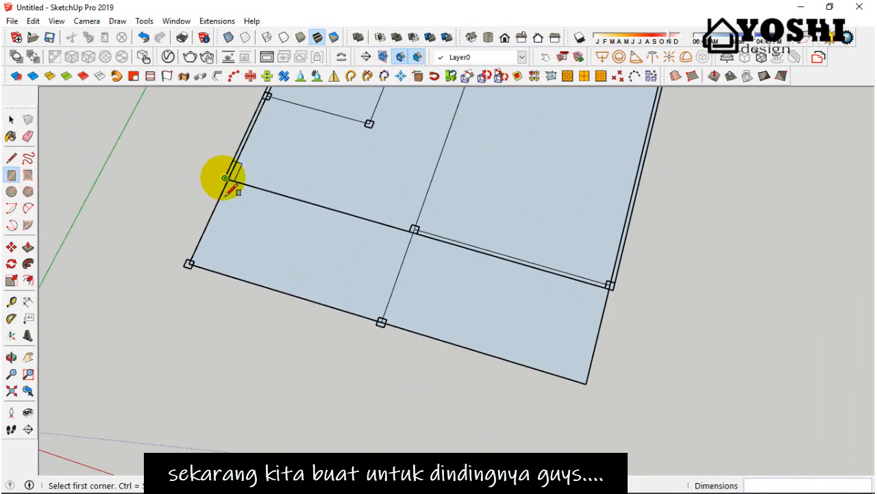
{"action": "left_click", "coordinate": [221, 177]}
{"action": "scroll", "coordinate": [312, 272], "scroll_direction": "up", "scroll_amount": 1}
{"action": "left_click", "coordinate": [398, 335]}
Erase the shared edge between the two rectangles to form one L-shaped house outline.
{"action": "scroll", "coordinate": [397, 335], "scroll_direction": "down", "scroll_amount": 2}
{"action": "left_click", "coordinate": [11, 119]}
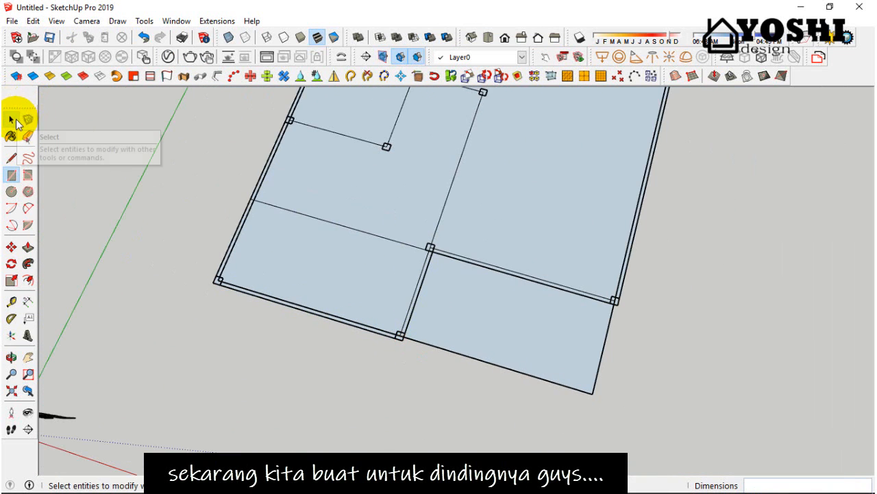
{"action": "right_click", "coordinate": [318, 231]}
{"action": "left_click", "coordinate": [344, 240]}
{"action": "scroll", "coordinate": [405, 221], "scroll_direction": "down", "scroll_amount": 3}
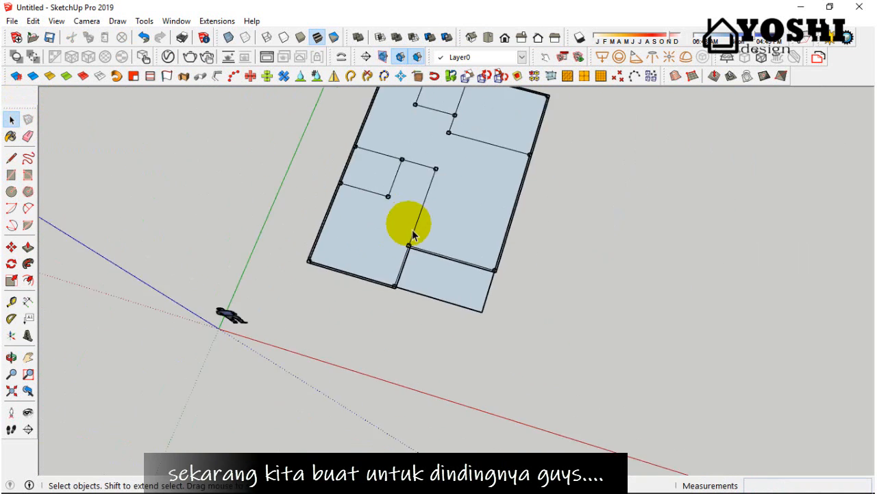
Select the centre-line floor plan and hide it, leaving the outline and the columns.
{"action": "scroll", "coordinate": [394, 178], "scroll_direction": "up", "scroll_amount": 3}
{"action": "left_click", "coordinate": [28, 280]}
{"action": "scroll", "coordinate": [296, 290], "scroll_direction": "up", "scroll_amount": 1}
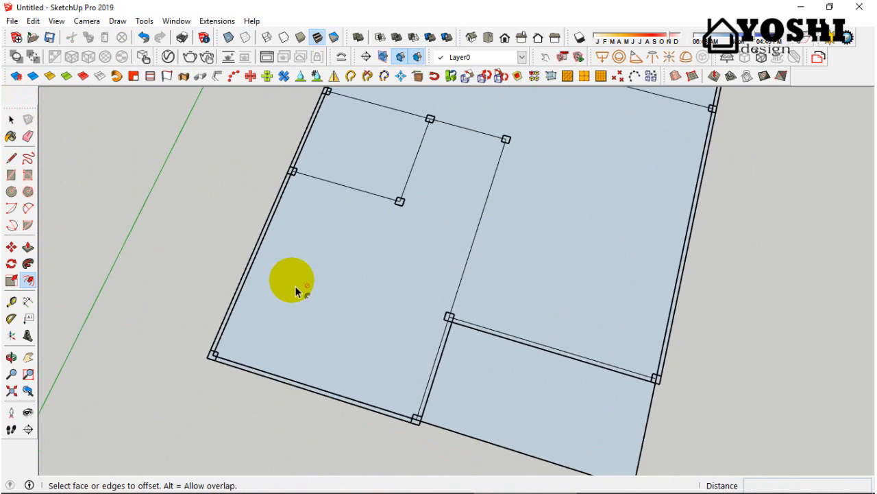
{"action": "left_click", "coordinate": [11, 119]}
{"action": "triple_click", "coordinate": [319, 299]}
{"action": "scroll", "coordinate": [319, 299], "scroll_direction": "down", "scroll_amount": 3}
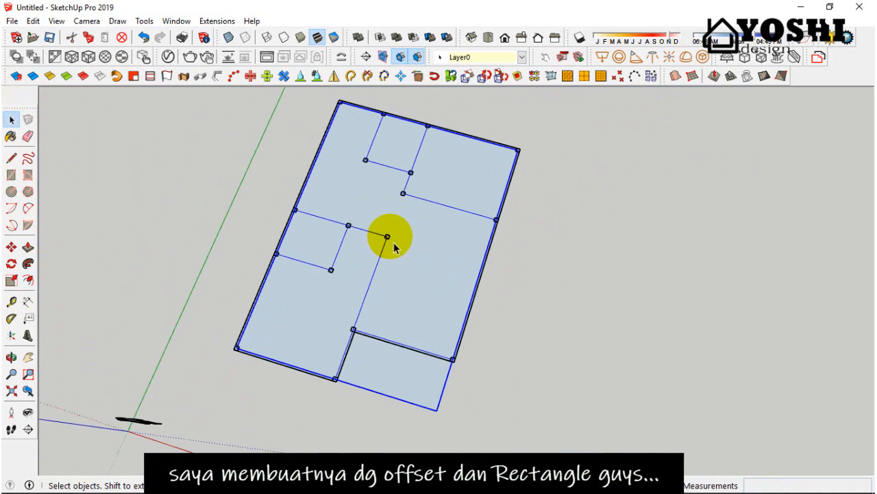
{"action": "scroll", "coordinate": [413, 259], "scroll_direction": "down", "scroll_amount": 2}
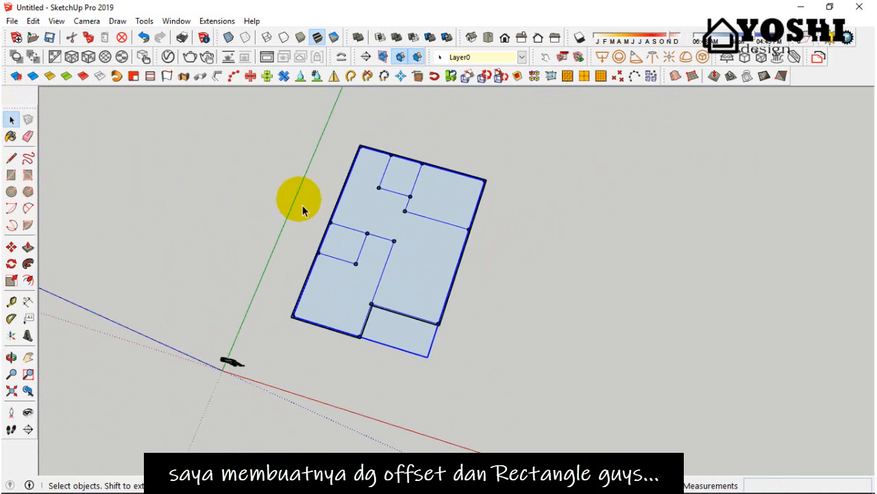
{"action": "right_click", "coordinate": [405, 251]}
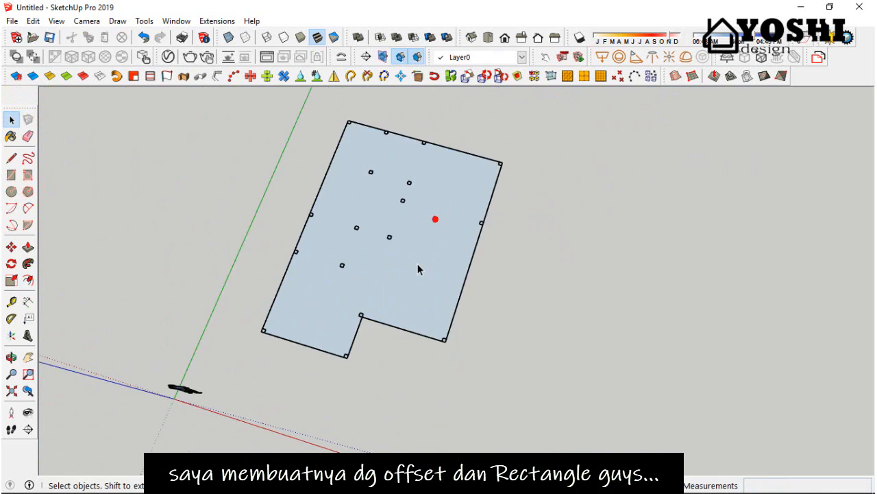
Offset the house outline inward by 12 cm to form the outer walls.
{"action": "right_click", "coordinate": [412, 221]}
{"action": "left_click", "coordinate": [182, 260]}
{"action": "scroll", "coordinate": [247, 201], "scroll_direction": "up", "scroll_amount": 1}
{"action": "left_click", "coordinate": [27, 280]}
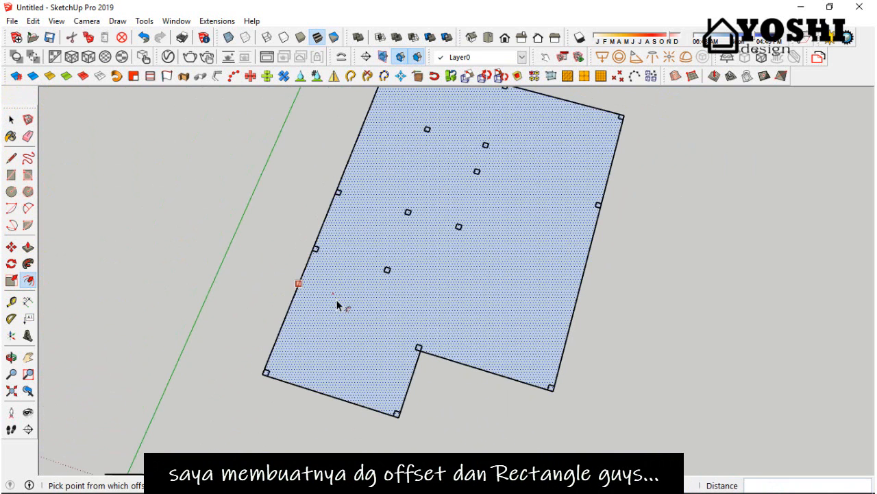
{"action": "left_click", "coordinate": [299, 283]}
{"action": "left_click", "coordinate": [321, 262]}
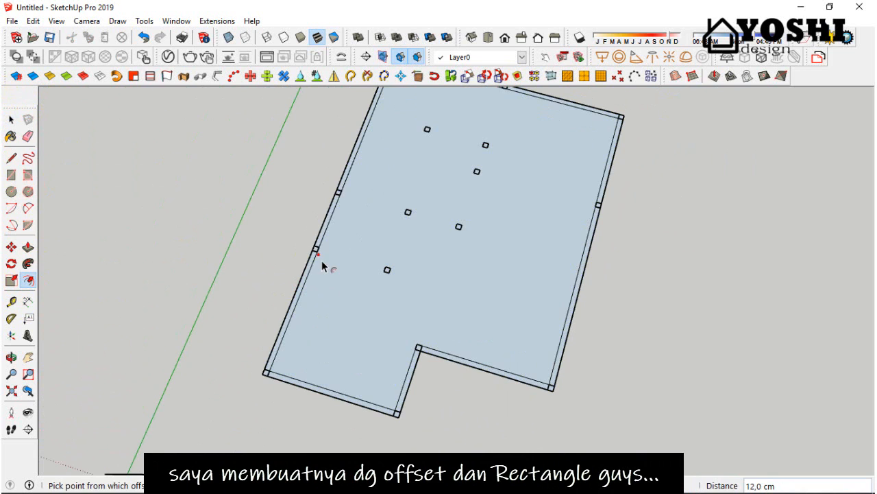
Draw 12 cm wide wall rectangles for the middle cross partition and for the 288 cm partition from its end to the porch corner.
{"action": "left_click", "coordinate": [11, 174]}
{"action": "scroll", "coordinate": [347, 195], "scroll_direction": "up", "scroll_amount": 3}
{"action": "left_click", "coordinate": [336, 192]}
{"action": "scroll", "coordinate": [521, 257], "scroll_direction": "up", "scroll_amount": 1}
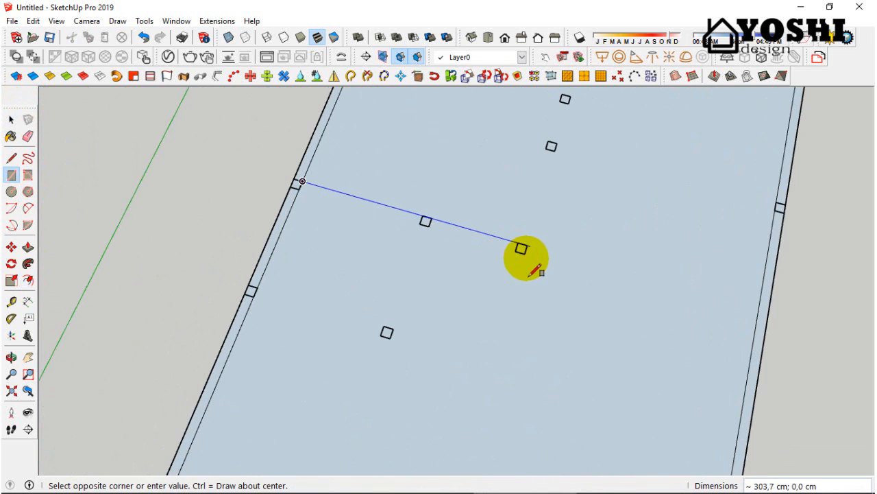
{"action": "scroll", "coordinate": [525, 254], "scroll_direction": "down", "scroll_amount": 3}
{"action": "scroll", "coordinate": [476, 328], "scroll_direction": "up", "scroll_amount": 1}
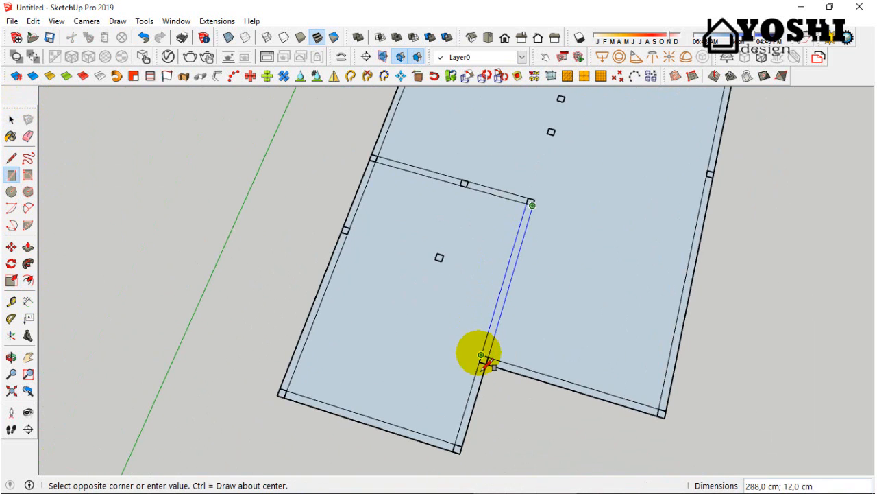
{"action": "left_click", "coordinate": [481, 355]}
Draw the middle small room's 175 x 12 cm front wall and its inner side wall up to the cross partition.
{"action": "left_click", "coordinate": [347, 234]}
{"action": "scroll", "coordinate": [427, 252], "scroll_direction": "up", "scroll_amount": 1}
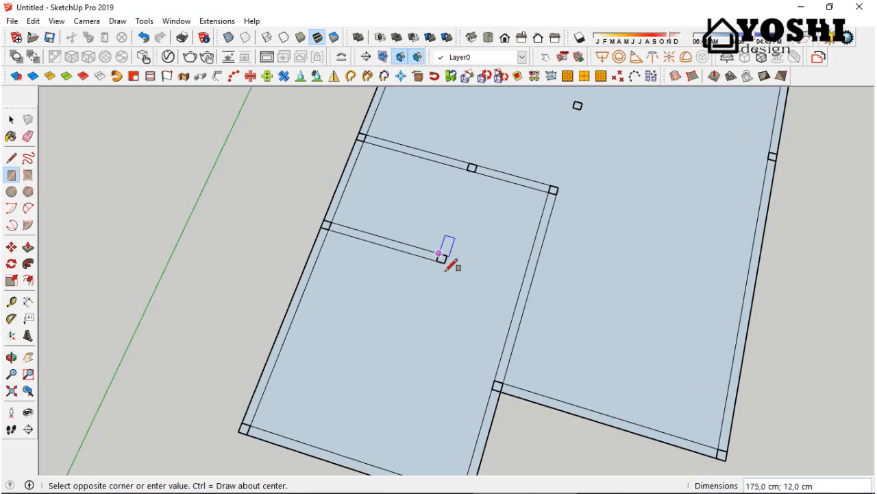
{"action": "left_click", "coordinate": [475, 171]}
Draw the rear small room's 175 x 12 cm side wall from the rear wall and its front wall to the next column.
{"action": "scroll", "coordinate": [494, 288], "scroll_direction": "down", "scroll_amount": 3}
{"action": "scroll", "coordinate": [476, 141], "scroll_direction": "up", "scroll_amount": 3}
{"action": "scroll", "coordinate": [515, 275], "scroll_direction": "down", "scroll_amount": 2}
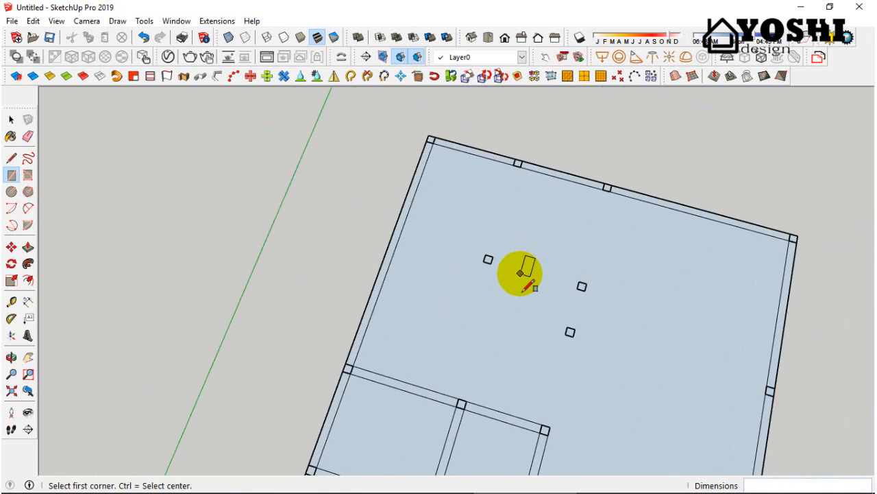
{"action": "scroll", "coordinate": [515, 274], "scroll_direction": "up", "scroll_amount": 1}
{"action": "scroll", "coordinate": [523, 129], "scroll_direction": "up", "scroll_amount": 2}
{"action": "left_click", "coordinate": [525, 133]}
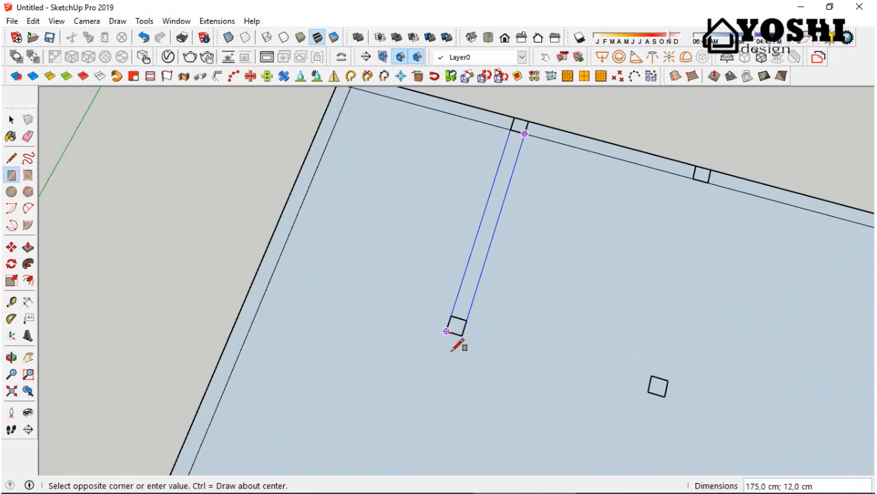
{"action": "left_click", "coordinate": [650, 390]}
Draw the rear partition as a wall rectangle from the second rear-wall column to the partition's inner corner column.
{"action": "left_click", "coordinate": [707, 182]}
{"action": "scroll", "coordinate": [706, 182], "scroll_direction": "down", "scroll_amount": 3}
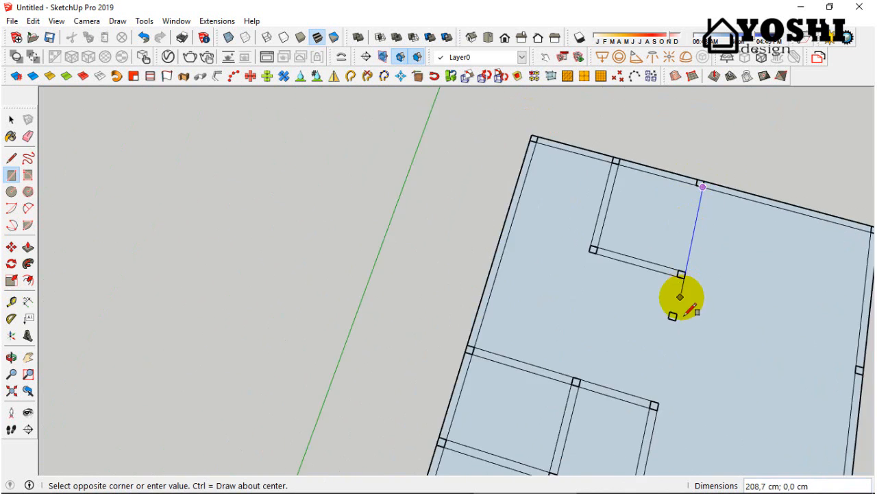
{"action": "left_click", "coordinate": [672, 327]}
Draw the rear partition's wall rectangle to its end column and the 288 cm cross wall to the side-wall column.
{"action": "scroll", "coordinate": [672, 329], "scroll_direction": "up", "scroll_amount": 2}
{"action": "scroll", "coordinate": [588, 304], "scroll_direction": "down", "scroll_amount": 2}
{"action": "left_click", "coordinate": [578, 306]}
{"action": "scroll", "coordinate": [734, 350], "scroll_direction": "up", "scroll_amount": 2}
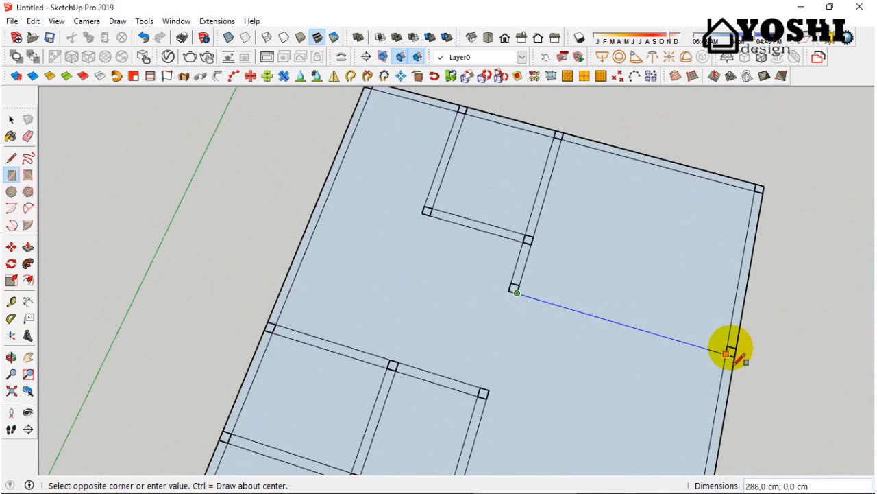
{"action": "left_click", "coordinate": [734, 350]}
{"action": "scroll", "coordinate": [727, 346], "scroll_direction": "down", "scroll_amount": 5}
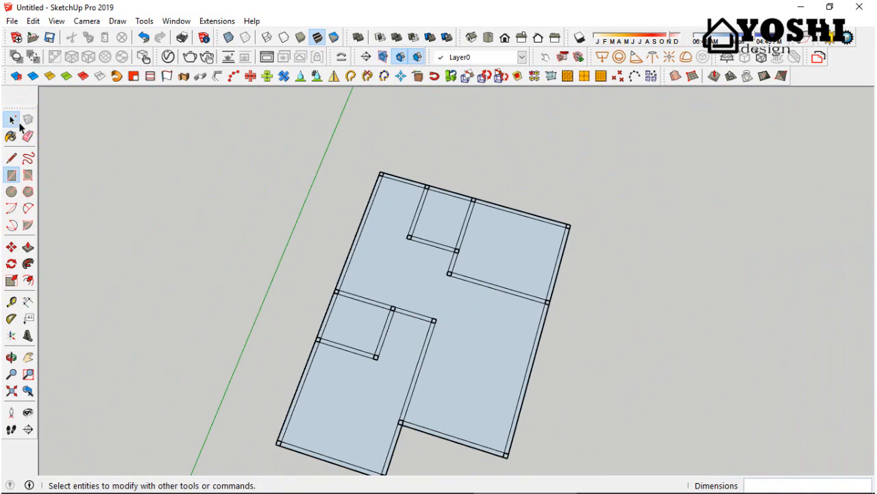
Unhide the hidden column and centre-line geometry.
{"action": "left_click", "coordinate": [12, 119]}
{"action": "scroll", "coordinate": [155, 257], "scroll_direction": "down", "scroll_amount": 3}
{"action": "left_click", "coordinate": [33, 21]}
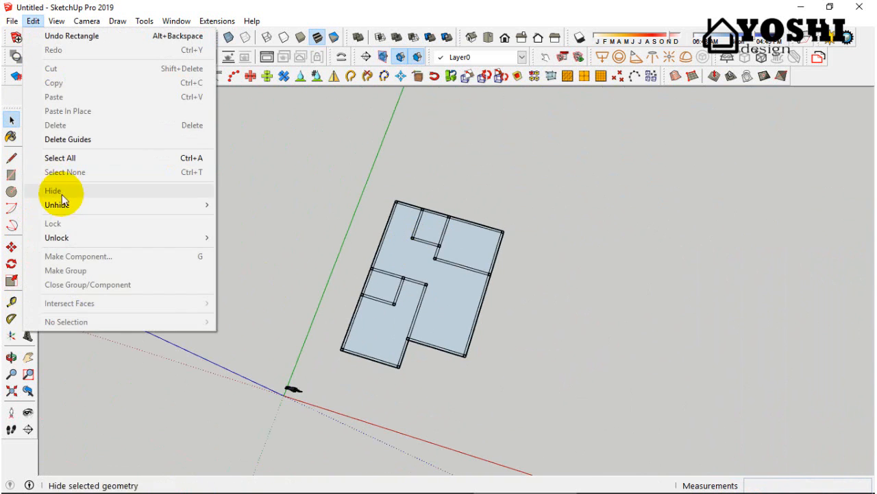
{"action": "mouse_move", "coordinate": [59, 201]}
{"action": "left_click", "coordinate": [239, 219]}
Draw a 300 cm line along the porch front from the front column's outer corner to enclose the porch area.
{"action": "scroll", "coordinate": [435, 353], "scroll_direction": "up", "scroll_amount": 4}
{"action": "key", "text": "l"}
{"action": "scroll", "coordinate": [260, 336], "scroll_direction": "up", "scroll_amount": 5}
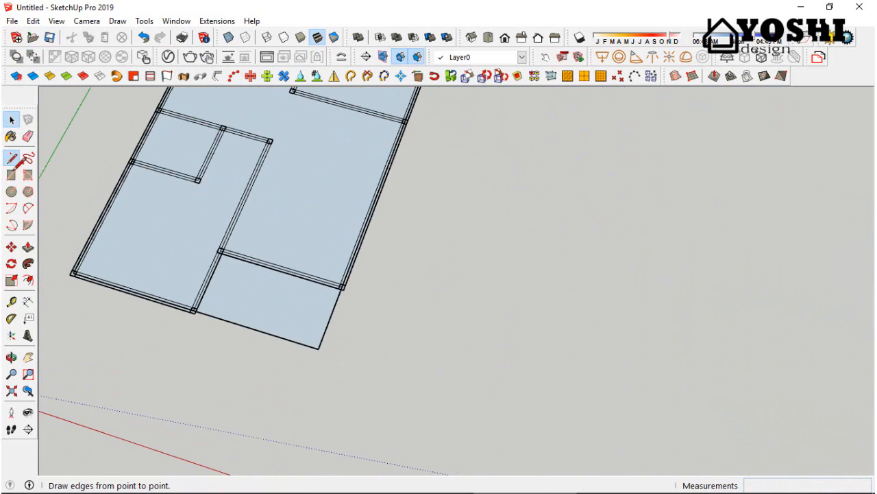
{"action": "left_click", "coordinate": [199, 299]}
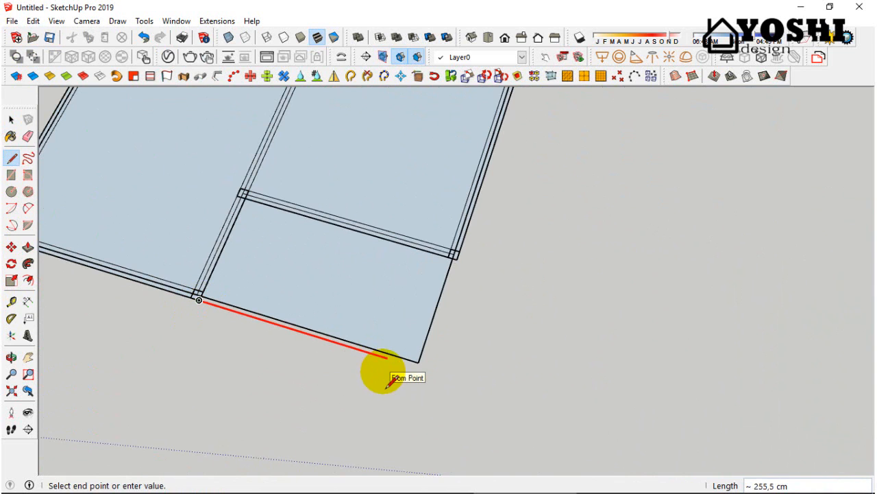
{"action": "type", "text": "300"}
{"action": "key", "text": "Return"}
{"action": "scroll", "coordinate": [457, 259], "scroll_direction": "down", "scroll_amount": 5}
Select all connected wall and floor geometry of the plan and make it a group.
{"action": "left_click", "coordinate": [10, 119]}
{"action": "scroll", "coordinate": [274, 267], "scroll_direction": "down", "scroll_amount": 5}
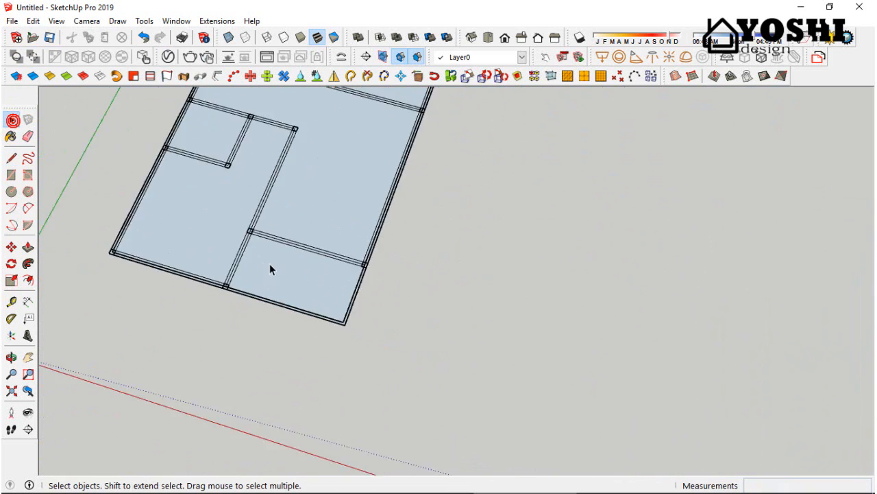
{"action": "left_click", "coordinate": [270, 255]}
{"action": "left_click", "coordinate": [295, 236]}
{"action": "left_click", "coordinate": [250, 238]}
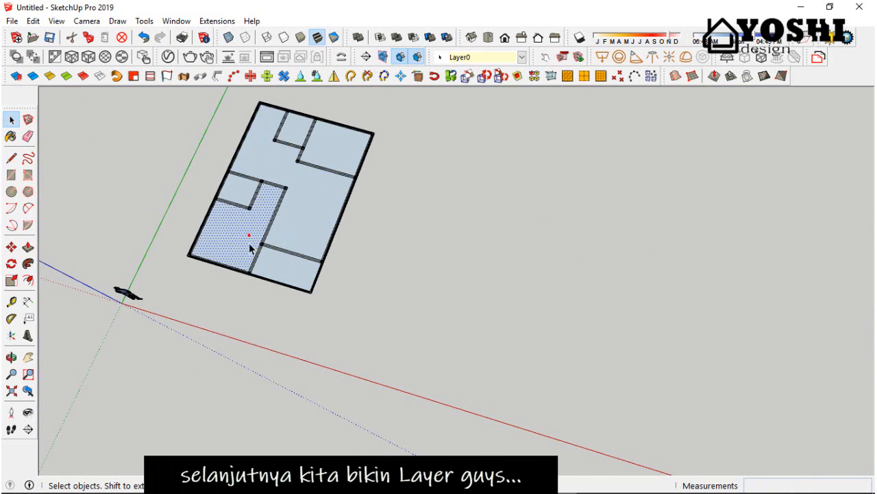
{"action": "scroll", "coordinate": [293, 251], "scroll_direction": "up", "scroll_amount": 3}
{"action": "triple_click", "coordinate": [284, 220]}
{"action": "right_click", "coordinate": [285, 220]}
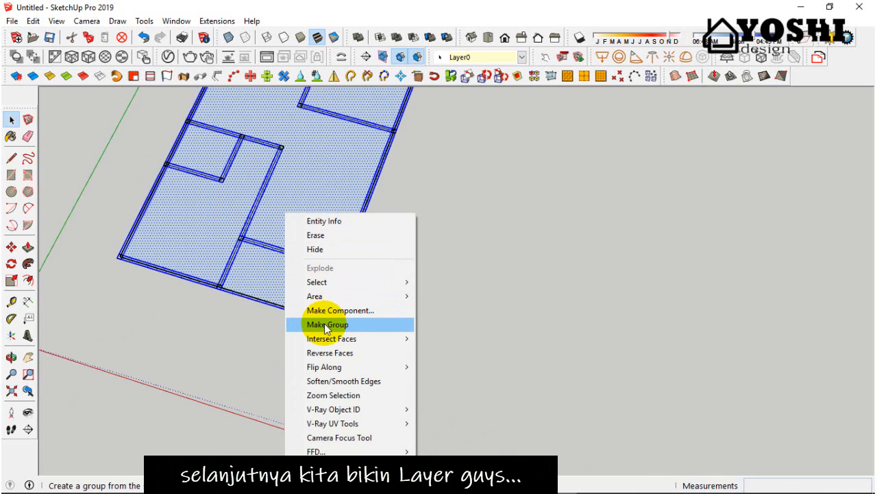
{"action": "left_click", "coordinate": [372, 322]}
Add a new layer named Lantai.
{"action": "scroll", "coordinate": [353, 275], "scroll_direction": "down", "scroll_amount": 3}
{"action": "left_click", "coordinate": [26, 56]}
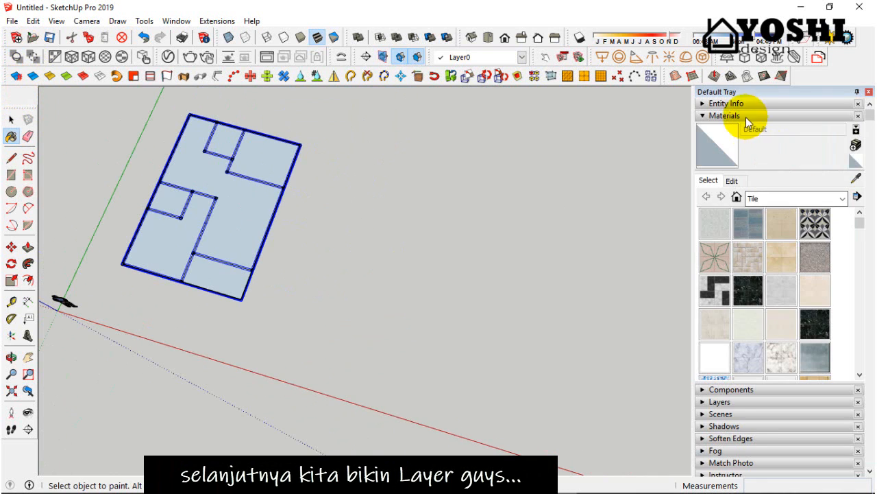
{"action": "left_click", "coordinate": [750, 118]}
{"action": "left_click", "coordinate": [716, 140]}
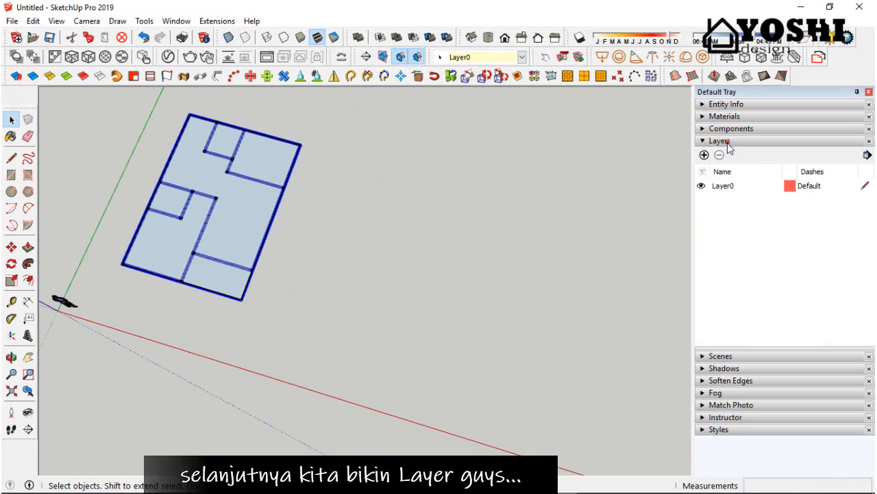
{"action": "left_click", "coordinate": [704, 155]}
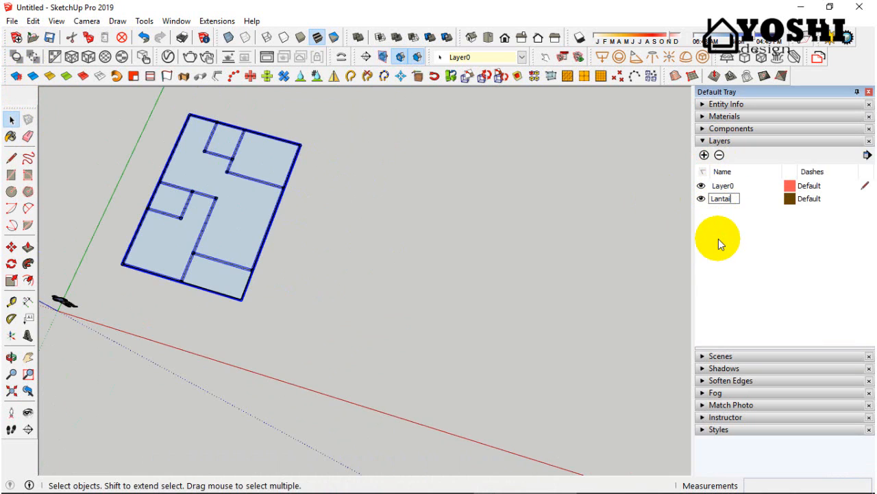
{"action": "key", "text": "Return"}
Assign the floor and wall plan group to the Lantai layer and hide that layer.
{"action": "left_click", "coordinate": [780, 111]}
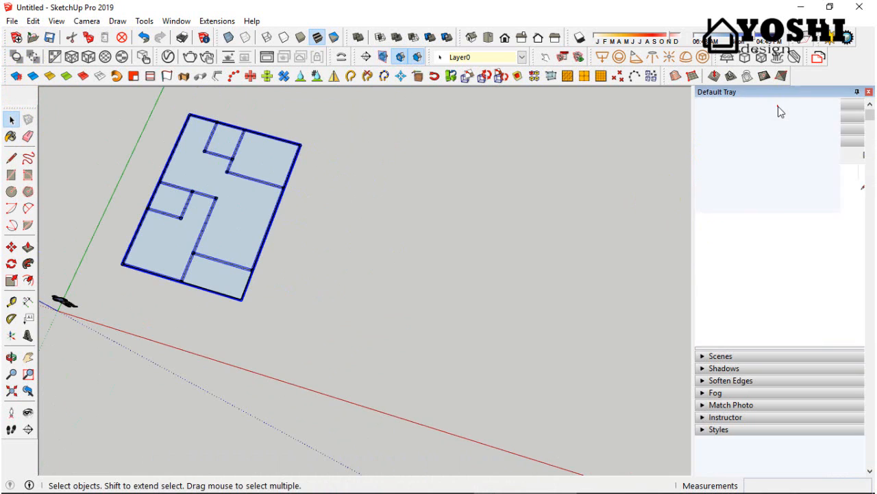
{"action": "left_click", "coordinate": [842, 140]}
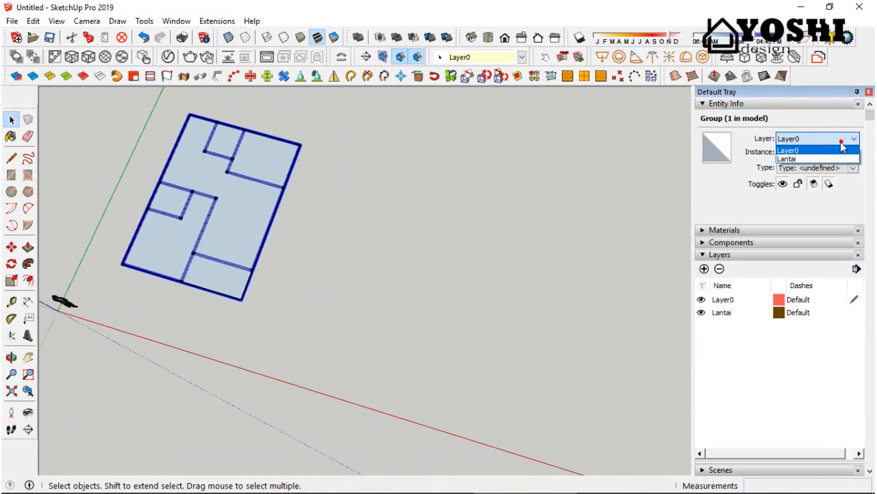
{"action": "left_click", "coordinate": [700, 314]}
Move the centre-line group to a new layer named Pola and hide that layer.
{"action": "left_click", "coordinate": [239, 248]}
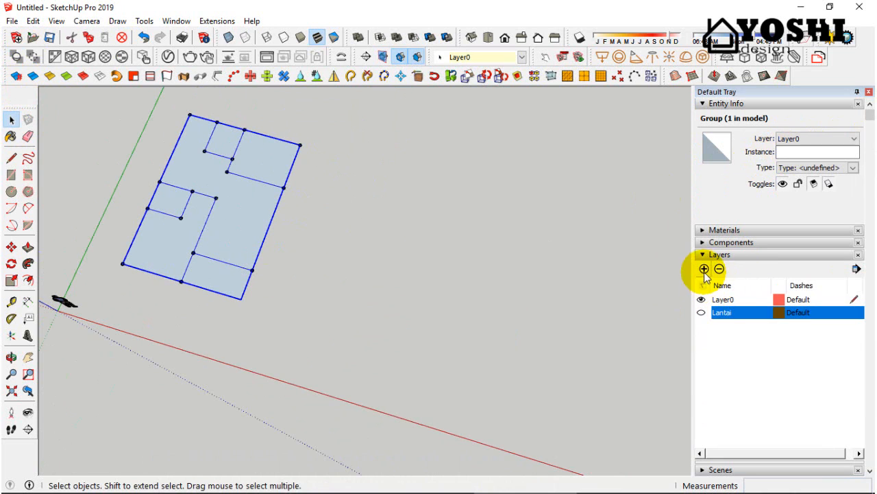
{"action": "left_click", "coordinate": [704, 269]}
{"action": "type", "text": "Pola"}
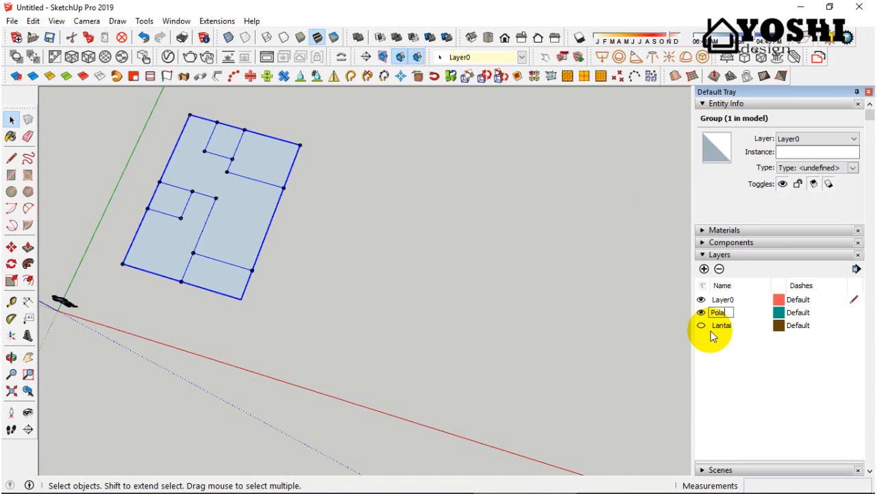
{"action": "left_click", "coordinate": [854, 139]}
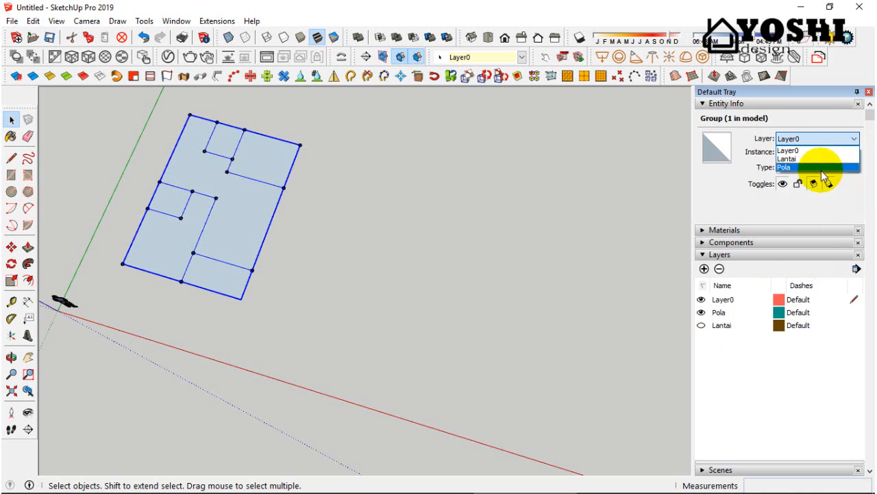
{"action": "left_click", "coordinate": [822, 168]}
{"action": "left_click", "coordinate": [700, 312]}
Move the columns group to a new layer named Kp 12x12.
{"action": "left_click", "coordinate": [258, 278]}
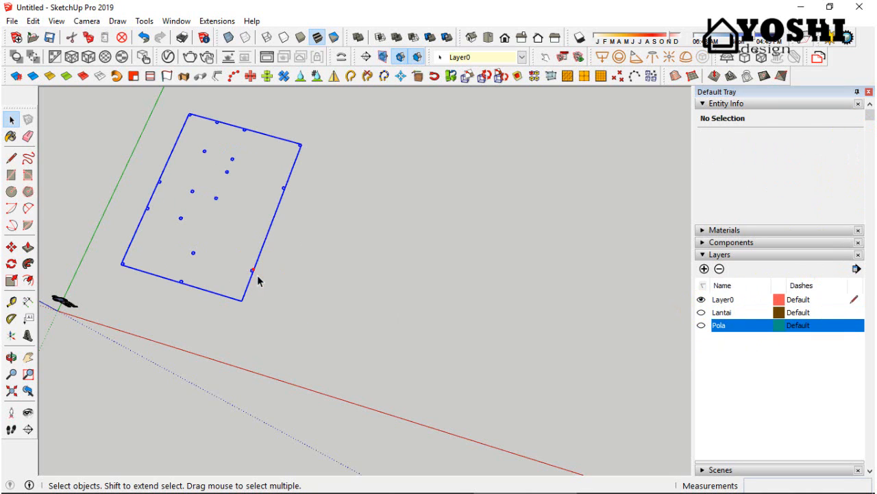
{"action": "left_click", "coordinate": [851, 140]}
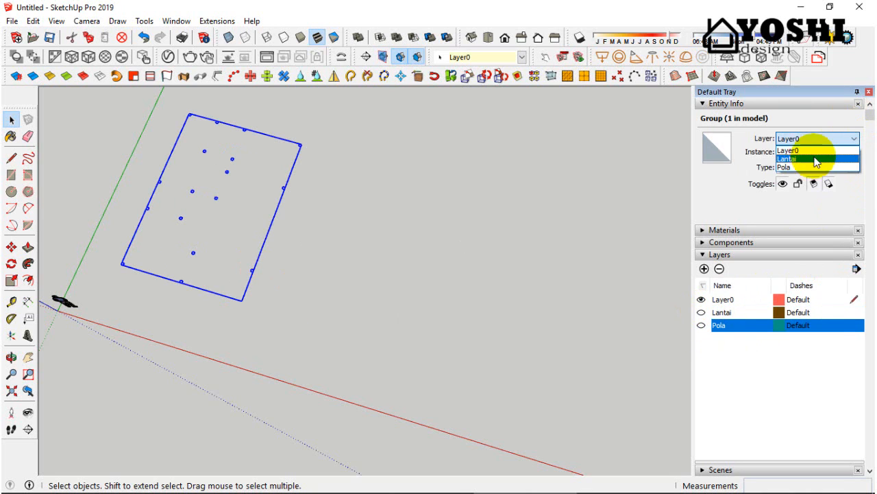
{"action": "left_click", "coordinate": [704, 269]}
{"action": "left_click", "coordinate": [704, 269]}
{"action": "type", "text": "Kp"}
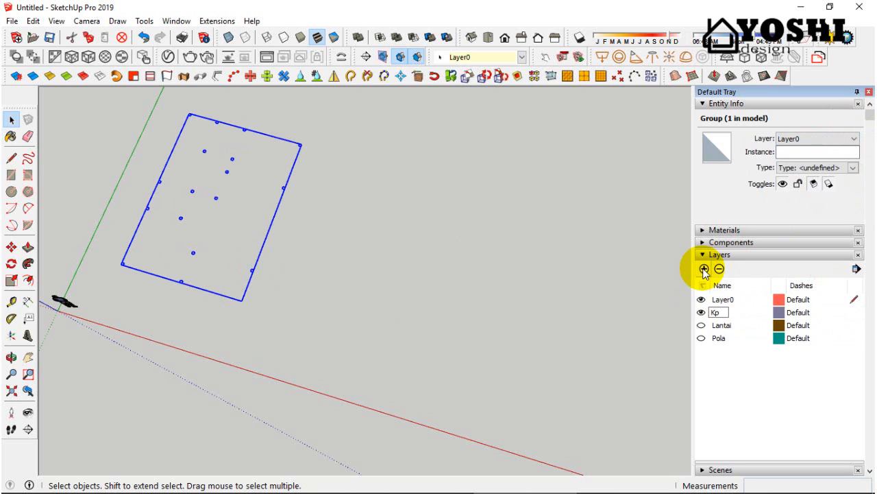
{"action": "type", "text": " 12x12"}
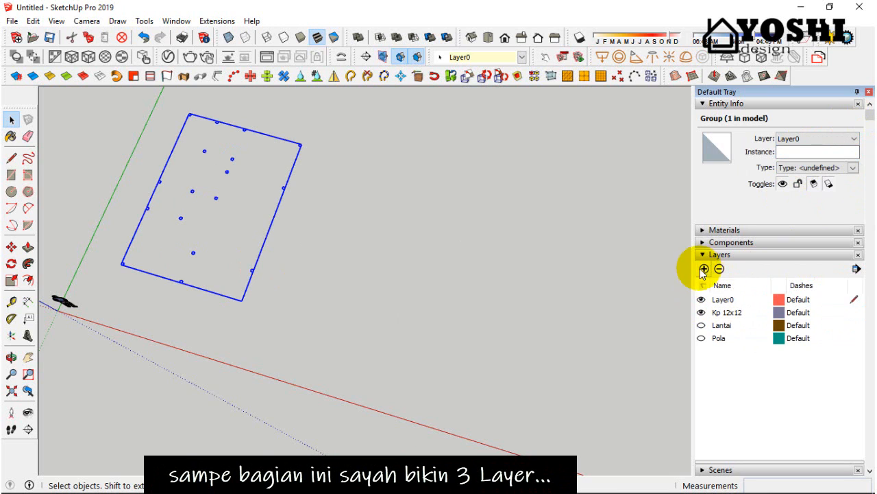
{"action": "left_click", "coordinate": [854, 139]}
{"action": "left_click", "coordinate": [811, 157]}
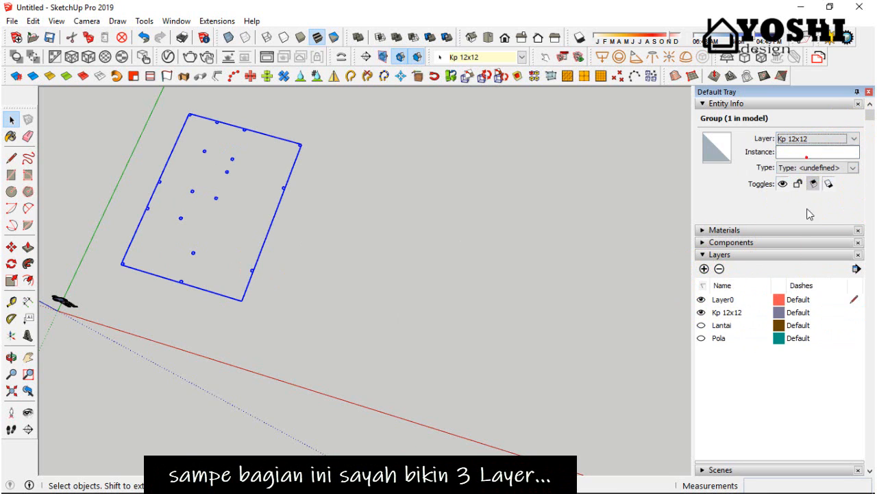
Show the Lantai layer again and hide the Kp 12x12 layer.
{"action": "left_click", "coordinate": [701, 327]}
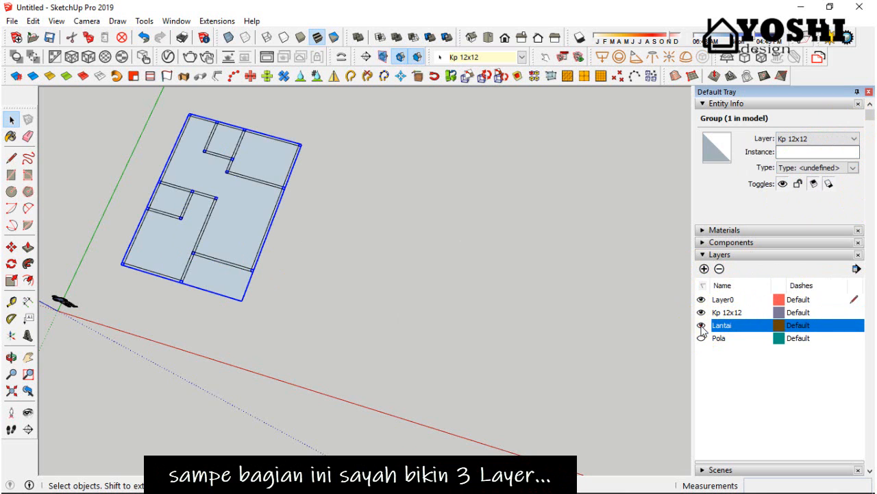
{"action": "left_click", "coordinate": [702, 312]}
{"action": "middle_click_drag", "start_coordinate": [474, 374], "coordinate": [442, 345]}
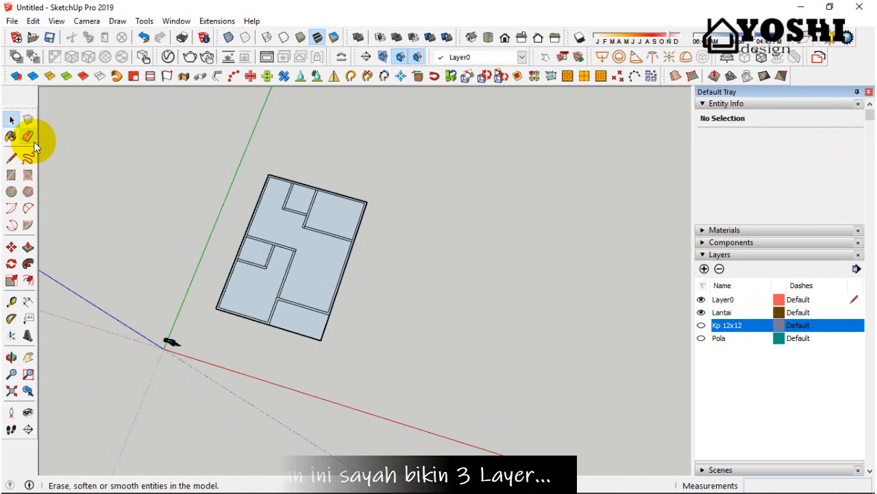
Erase the leftover edges at the middle small room's wall junctions and the cross partition's end corner inside the plan group.
{"action": "scroll", "coordinate": [314, 278], "scroll_direction": "up", "scroll_amount": 5}
{"action": "left_click", "coordinate": [27, 135]}
{"action": "scroll", "coordinate": [254, 259], "scroll_direction": "up", "scroll_amount": 5}
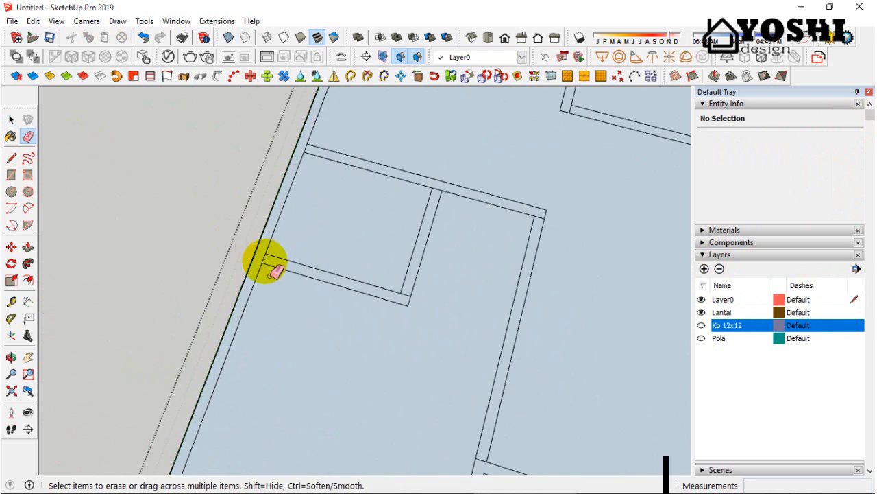
{"action": "scroll", "coordinate": [394, 301], "scroll_direction": "up", "scroll_amount": 2}
{"action": "scroll", "coordinate": [439, 161], "scroll_direction": "up", "scroll_amount": 2}
{"action": "left_click", "coordinate": [441, 148]}
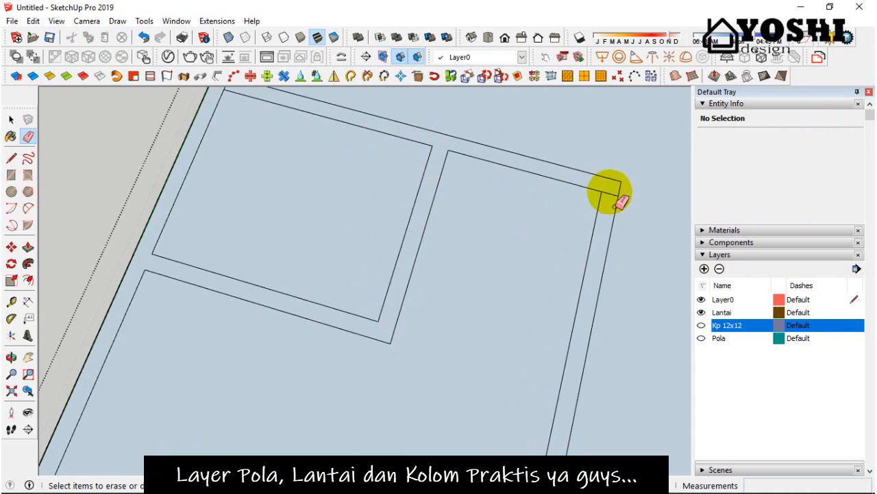
{"action": "left_click", "coordinate": [609, 192]}
Erase the leftover edges where the cross partition meets the outer wall and at the rear partition corners.
{"action": "scroll", "coordinate": [453, 240], "scroll_direction": "down", "scroll_amount": 3}
{"action": "scroll", "coordinate": [295, 143], "scroll_direction": "up", "scroll_amount": 4}
{"action": "left_click", "coordinate": [265, 134]}
{"action": "scroll", "coordinate": [274, 206], "scroll_direction": "down", "scroll_amount": 5}
{"action": "scroll", "coordinate": [508, 149], "scroll_direction": "up", "scroll_amount": 2}
{"action": "scroll", "coordinate": [508, 148], "scroll_direction": "up", "scroll_amount": 2}
{"action": "left_click", "coordinate": [516, 172]}
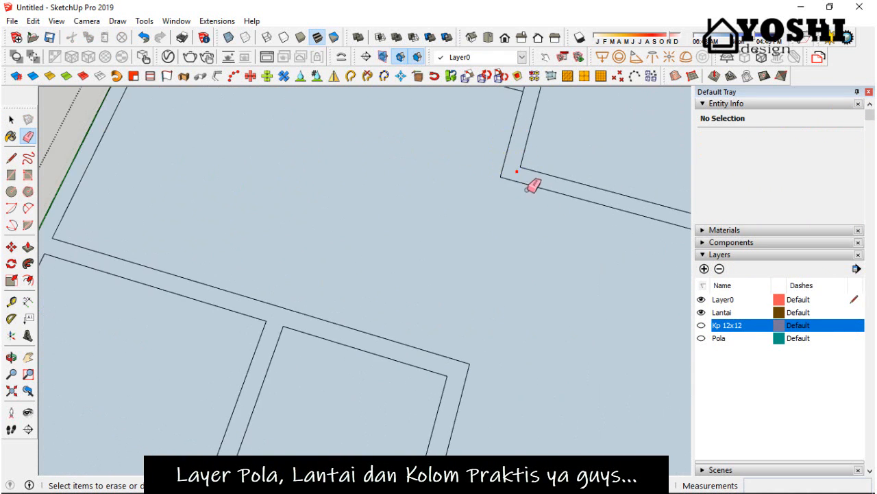
{"action": "scroll", "coordinate": [517, 172], "scroll_direction": "down", "scroll_amount": 3}
{"action": "scroll", "coordinate": [517, 131], "scroll_direction": "up", "scroll_amount": 3}
{"action": "left_click", "coordinate": [517, 131]}
{"action": "scroll", "coordinate": [400, 123], "scroll_direction": "up", "scroll_amount": 2}
{"action": "left_click", "coordinate": [399, 124]}
Erase the leftover edges where the two rear small room walls meet the rear wall.
{"action": "scroll", "coordinate": [402, 221], "scroll_direction": "down", "scroll_amount": 3}
{"action": "scroll", "coordinate": [409, 245], "scroll_direction": "down", "scroll_amount": 2}
{"action": "scroll", "coordinate": [493, 143], "scroll_direction": "up", "scroll_amount": 4}
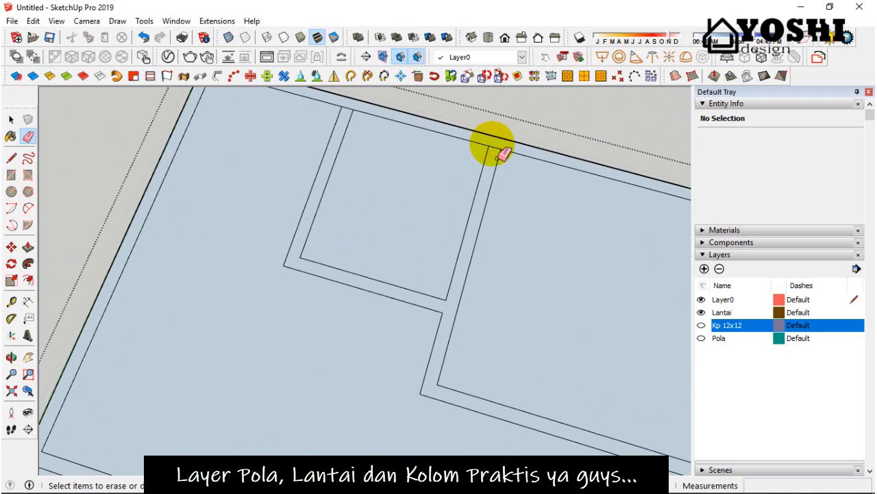
{"action": "left_click", "coordinate": [494, 144]}
{"action": "left_click", "coordinate": [347, 107]}
{"action": "scroll", "coordinate": [336, 166], "scroll_direction": "down", "scroll_amount": 6}
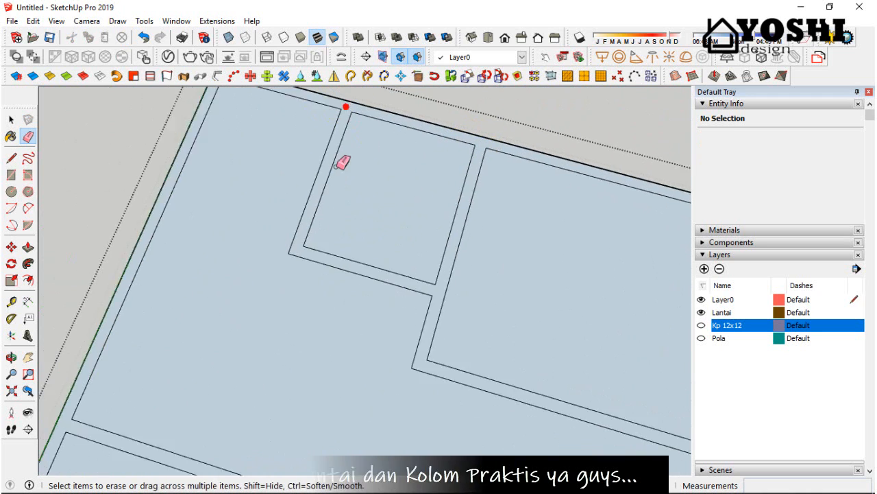
Erase the leftover edges where the 288 cm cross wall meets the side wall and at the porch's inner corner.
{"action": "scroll", "coordinate": [484, 302], "scroll_direction": "up", "scroll_amount": 5}
{"action": "left_click", "coordinate": [501, 286]}
{"action": "scroll", "coordinate": [450, 262], "scroll_direction": "down", "scroll_amount": 3}
{"action": "scroll", "coordinate": [450, 260], "scroll_direction": "down", "scroll_amount": 4}
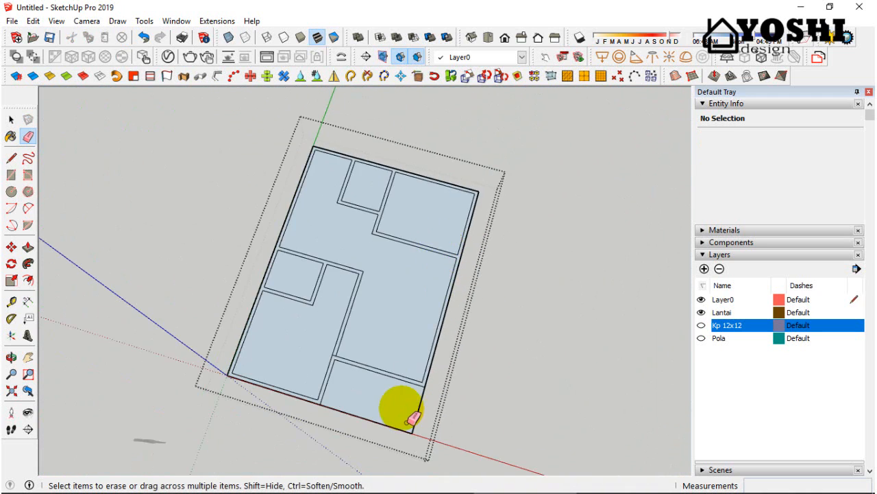
{"action": "scroll", "coordinate": [337, 371], "scroll_direction": "up", "scroll_amount": 5}
{"action": "left_click", "coordinate": [339, 350]}
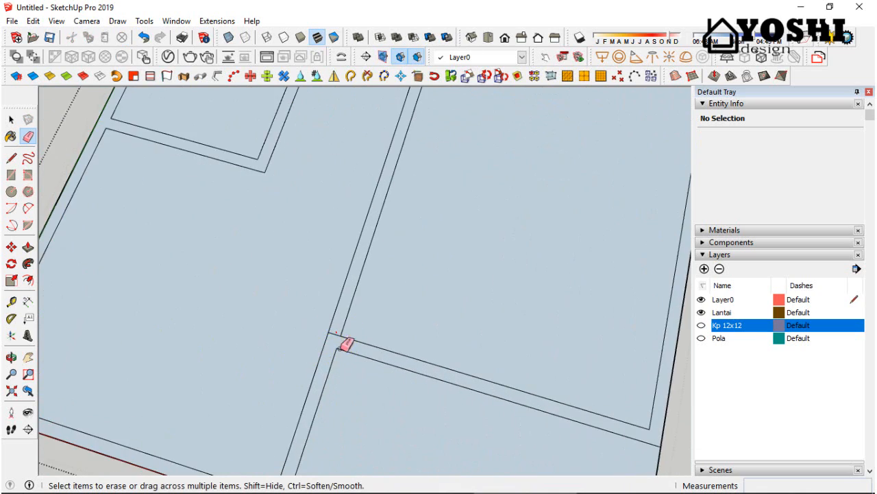
Push/Pull the joined wall face up to a height of 400 cm.
{"action": "scroll", "coordinate": [341, 351], "scroll_direction": "down", "scroll_amount": 7}
{"action": "middle_click_drag", "start_coordinate": [410, 376], "coordinate": [351, 342]}
{"action": "scroll", "coordinate": [348, 386], "scroll_direction": "up", "scroll_amount": 3}
{"action": "middle_click_drag", "start_coordinate": [347, 377], "coordinate": [352, 333]}
{"action": "left_click", "coordinate": [29, 248]}
{"action": "scroll", "coordinate": [363, 315], "scroll_direction": "up", "scroll_amount": 2}
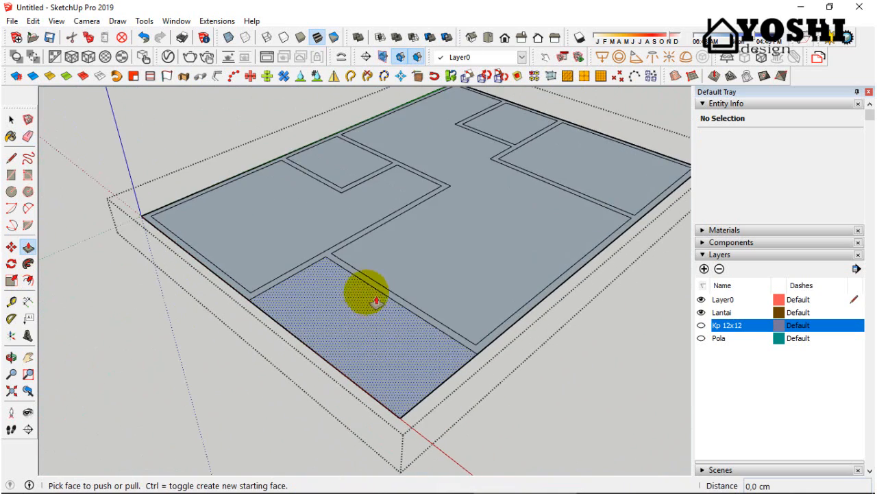
{"action": "left_click", "coordinate": [379, 286]}
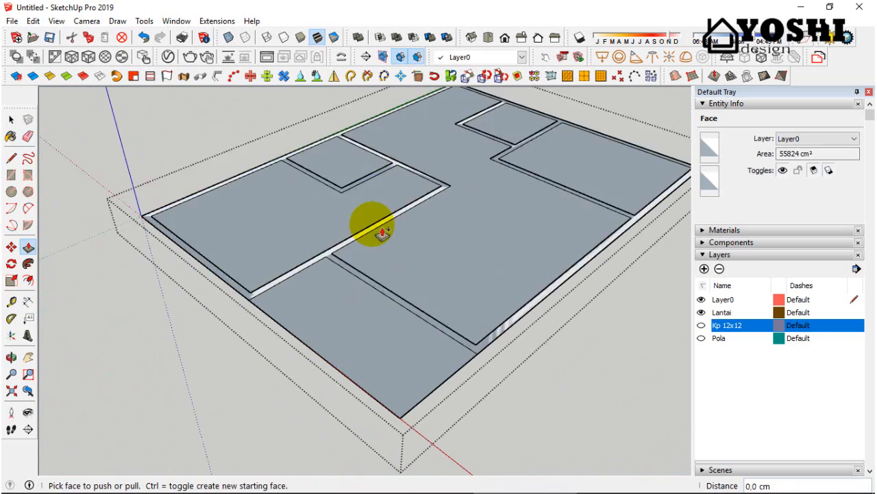
{"action": "left_click", "coordinate": [383, 211]}
{"action": "type", "text": "400"}
{"action": "key", "text": "Return"}
Examine the raised walls and rooms from several angles, including from above.
{"action": "scroll", "coordinate": [382, 210], "scroll_direction": "down", "scroll_amount": 4}
{"action": "middle_click_drag", "start_coordinate": [383, 211], "coordinate": [446, 229]}
{"action": "left_click", "coordinate": [11, 120]}
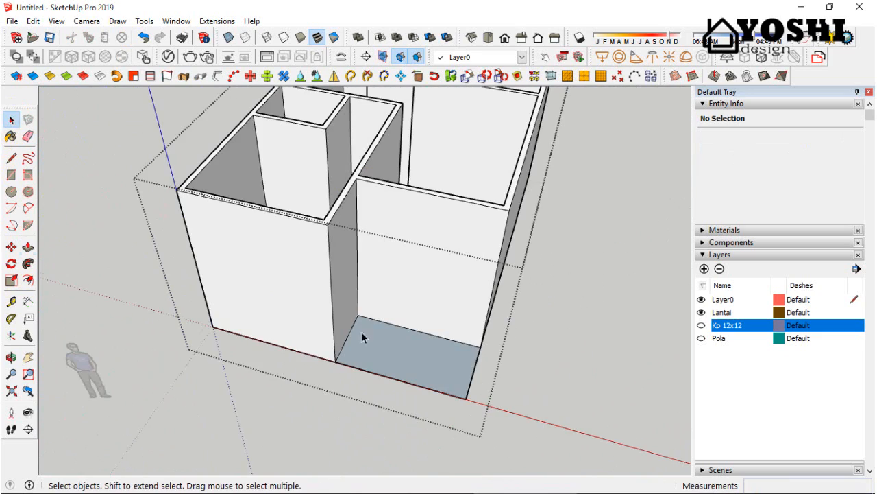
{"action": "scroll", "coordinate": [363, 336], "scroll_direction": "down", "scroll_amount": 5}
{"action": "middle_click_drag", "start_coordinate": [558, 257], "coordinate": [482, 394]}
{"action": "scroll", "coordinate": [244, 335], "scroll_direction": "down", "scroll_amount": 3}
{"action": "middle_click_drag", "start_coordinate": [383, 272], "coordinate": [442, 285]}
{"action": "scroll", "coordinate": [412, 246], "scroll_direction": "up", "scroll_amount": 2}
{"action": "scroll", "coordinate": [401, 304], "scroll_direction": "up", "scroll_amount": 2}
{"action": "double_click", "coordinate": [402, 303]}
{"action": "middle_click_drag", "start_coordinate": [402, 303], "coordinate": [439, 284]}
Paint the floors of the main rooms with the kr polos tile material.
{"action": "left_click", "coordinate": [740, 103]}
{"action": "left_click", "coordinate": [736, 140]}
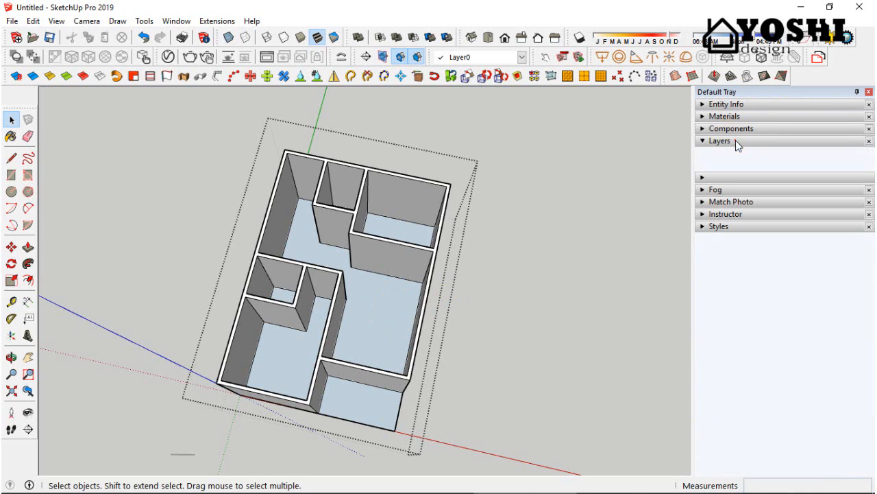
{"action": "left_click", "coordinate": [740, 115]}
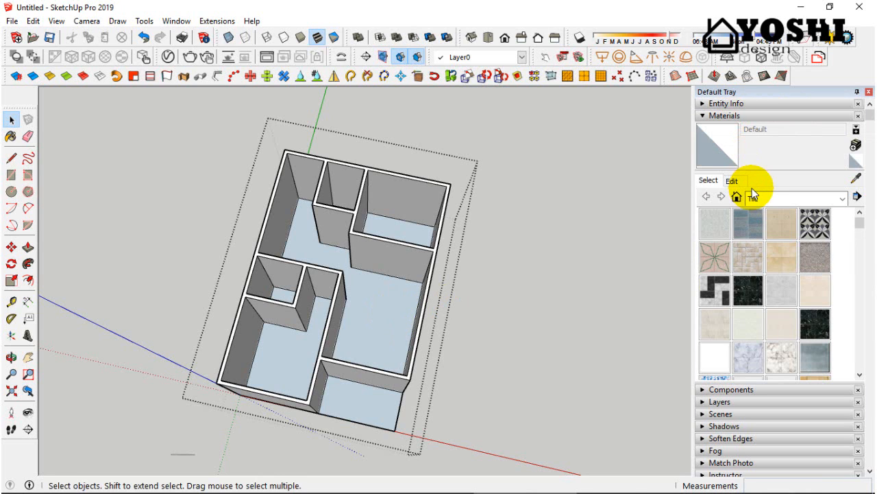
{"action": "scroll", "coordinate": [759, 284], "scroll_direction": "down", "scroll_amount": 2}
{"action": "left_click", "coordinate": [720, 282]}
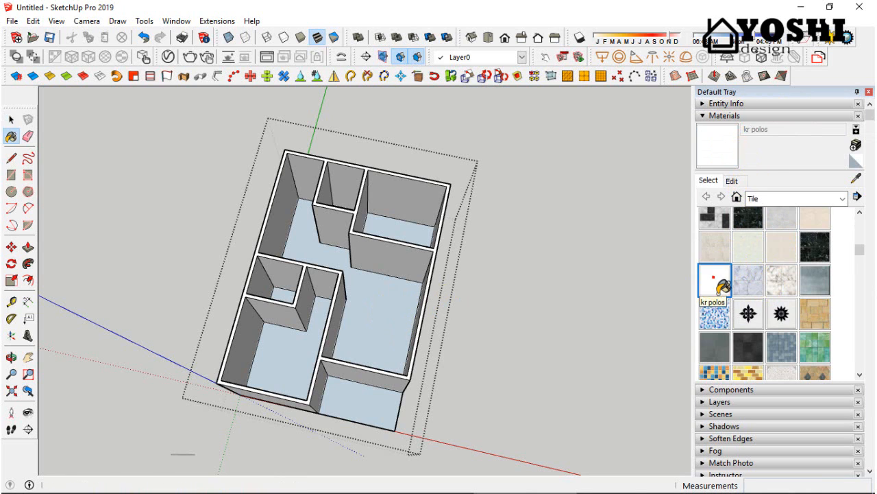
{"action": "scroll", "coordinate": [363, 315], "scroll_direction": "up", "scroll_amount": 3}
{"action": "left_click", "coordinate": [359, 311]}
{"action": "left_click", "coordinate": [237, 352]}
{"action": "left_click", "coordinate": [401, 179]}
{"action": "scroll", "coordinate": [402, 206], "scroll_direction": "down", "scroll_amount": 5}
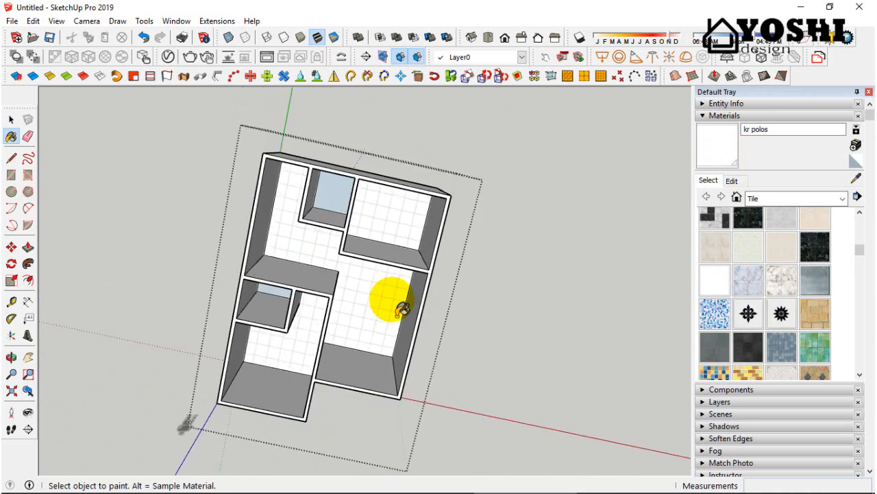
Paint the floors of the two small enclosed rooms with the Tile Limestone Multi material.
{"action": "scroll", "coordinate": [788, 312], "scroll_direction": "down", "scroll_amount": 3}
{"action": "left_click", "coordinate": [715, 326]}
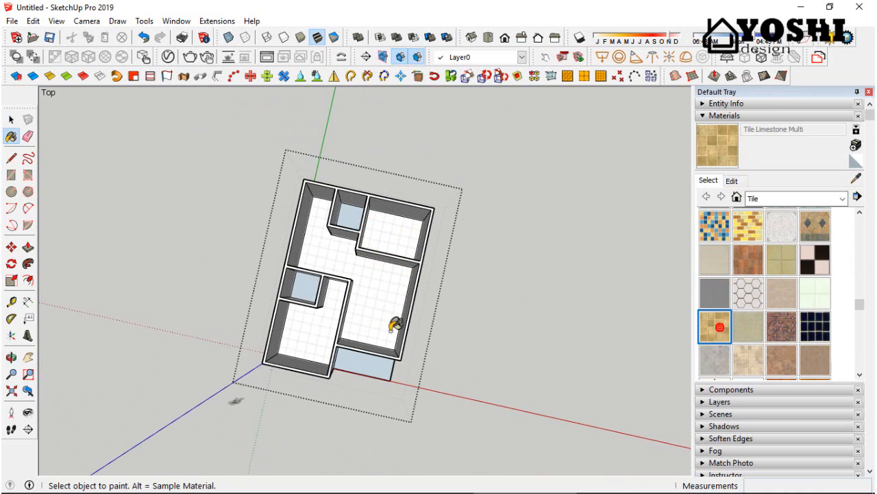
{"action": "scroll", "coordinate": [362, 299], "scroll_direction": "up", "scroll_amount": 2}
{"action": "left_click", "coordinate": [295, 282]}
{"action": "left_click", "coordinate": [346, 195]}
Sample the kr polos material from the main room floor and paint the porch floor with it.
{"action": "left_click", "coordinate": [856, 179]}
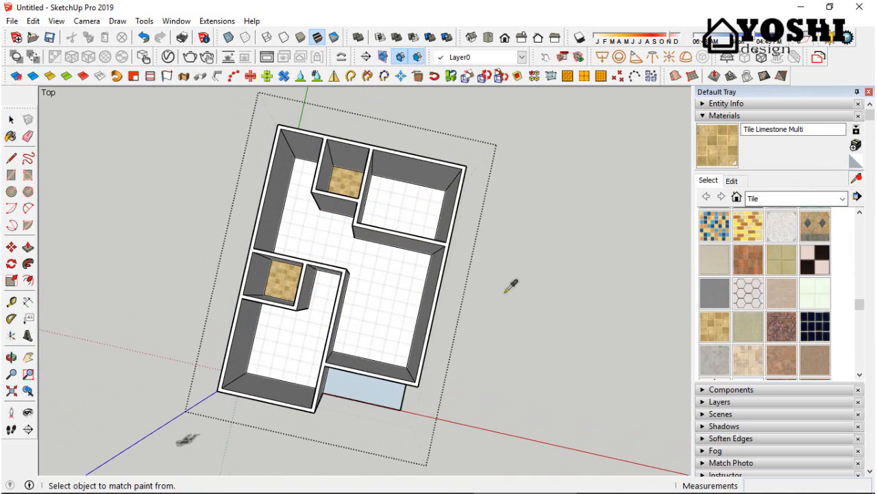
{"action": "left_click", "coordinate": [406, 326]}
{"action": "left_click", "coordinate": [378, 395]}
{"action": "scroll", "coordinate": [360, 287], "scroll_direction": "down", "scroll_amount": 3}
{"action": "middle_click_drag", "start_coordinate": [360, 286], "coordinate": [406, 259]}
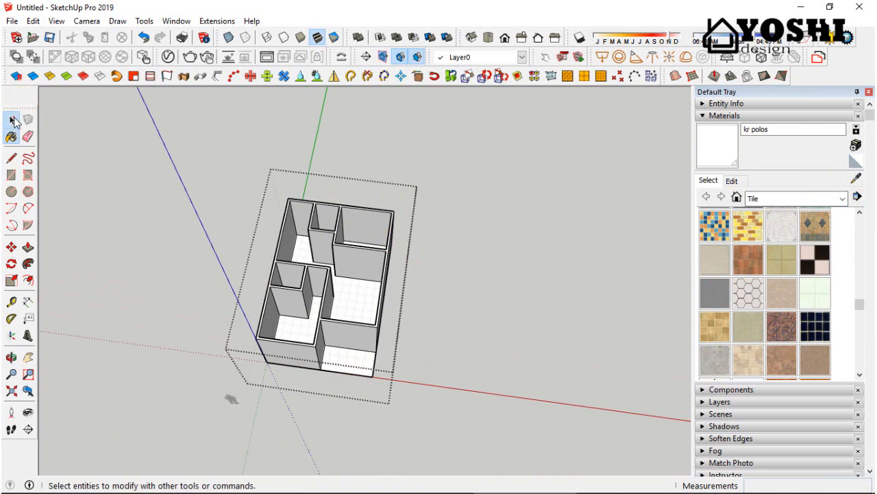
Close the house group and delete the human scale figure near the origin.
{"action": "left_click", "coordinate": [11, 119]}
{"action": "left_click", "coordinate": [89, 226]}
{"action": "scroll", "coordinate": [274, 295], "scroll_direction": "down", "scroll_amount": 2}
{"action": "middle_click_drag", "start_coordinate": [352, 276], "coordinate": [403, 316]}
{"action": "scroll", "coordinate": [260, 408], "scroll_direction": "up", "scroll_amount": 1}
{"action": "left_click_drag", "start_coordinate": [259, 407], "coordinate": [230, 442]}
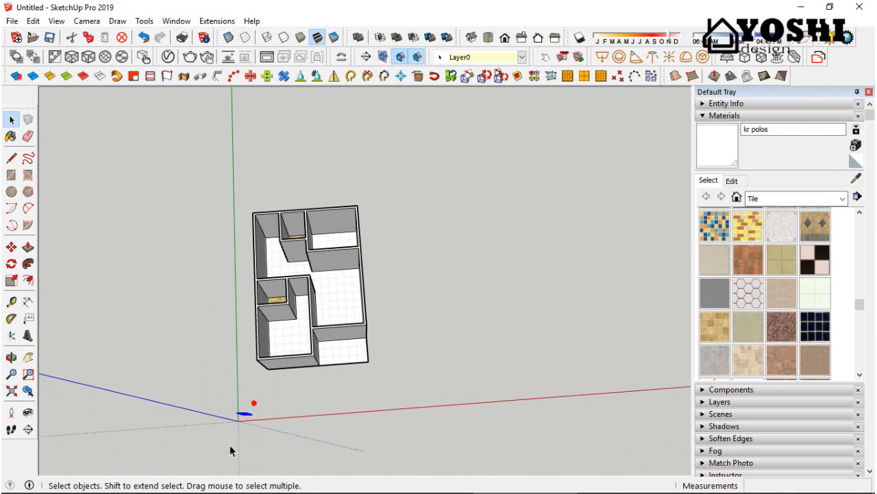
{"action": "key", "text": "Delete"}
Switch to the standard Top view of the house.
{"action": "scroll", "coordinate": [446, 275], "scroll_direction": "down", "scroll_amount": 2}
{"action": "left_click", "coordinate": [488, 39]}
{"action": "scroll", "coordinate": [402, 290], "scroll_direction": "up", "scroll_amount": 1}
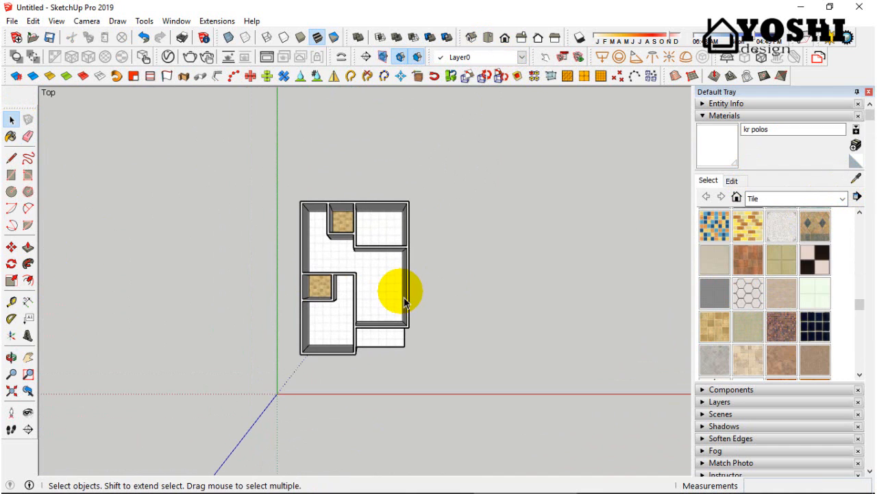
{"action": "left_click", "coordinate": [87, 20]}
{"action": "left_click", "coordinate": [486, 240]}
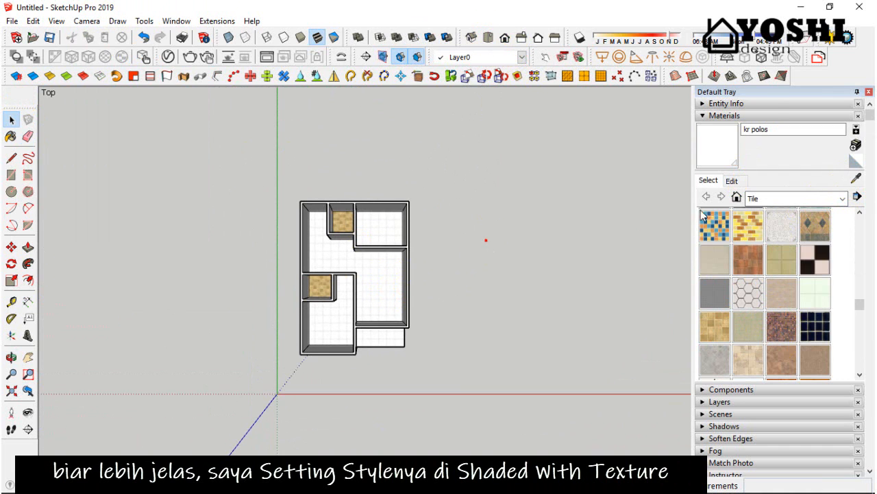
Apply the Shaded with textures style with edge extensions on and profiles off.
{"action": "left_click", "coordinate": [755, 114]}
{"action": "left_click", "coordinate": [762, 226]}
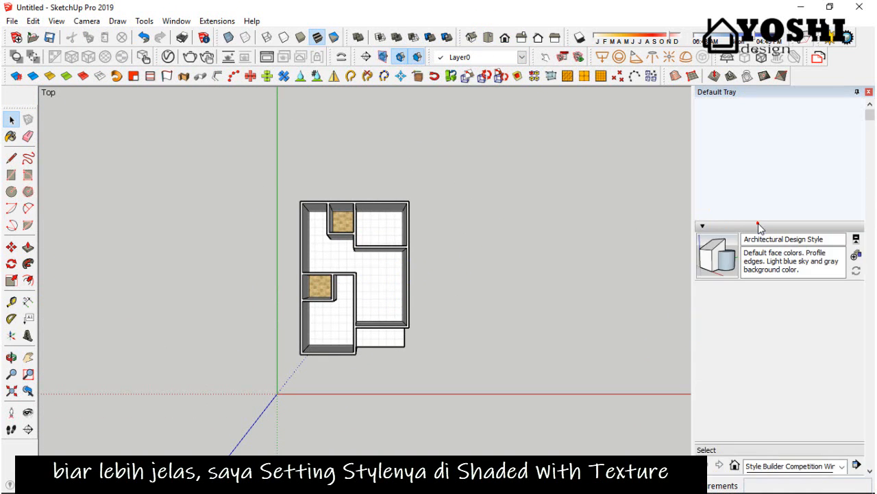
{"action": "left_click", "coordinate": [791, 375]}
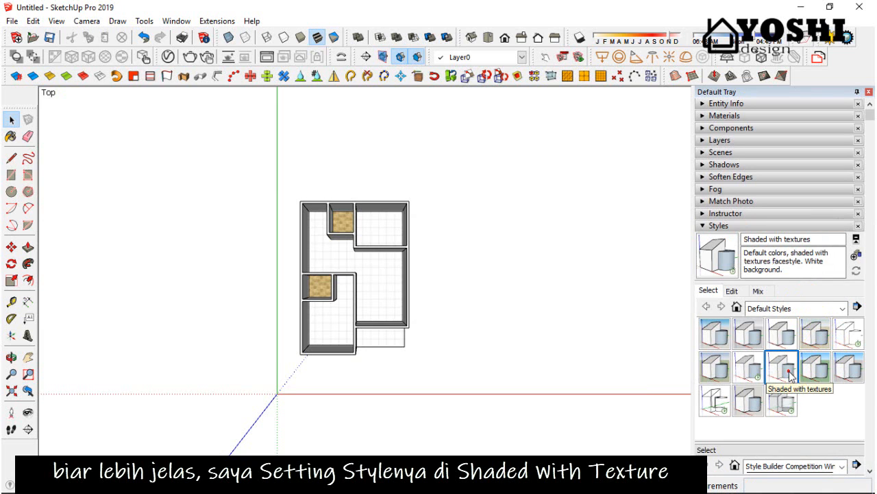
{"action": "left_click", "coordinate": [732, 291]}
{"action": "left_click", "coordinate": [707, 383]}
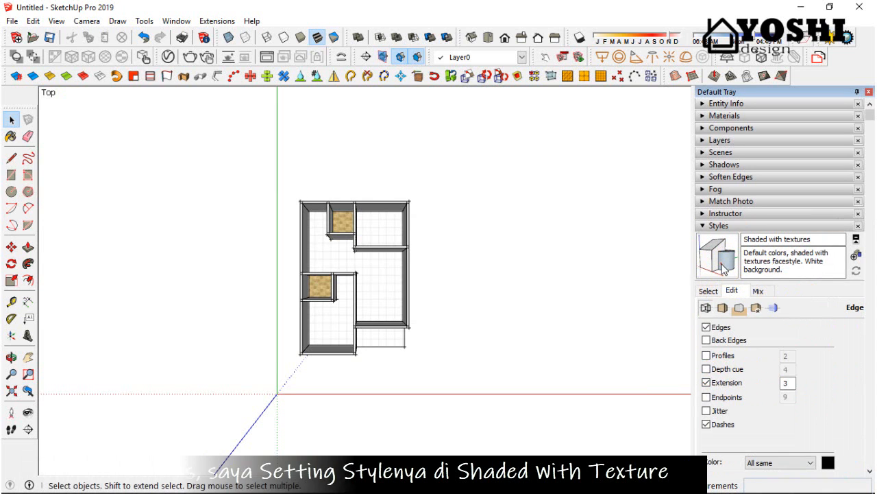
Switch the camera to Parallel Projection and frame the whole floor plan.
{"action": "left_click", "coordinate": [87, 20]}
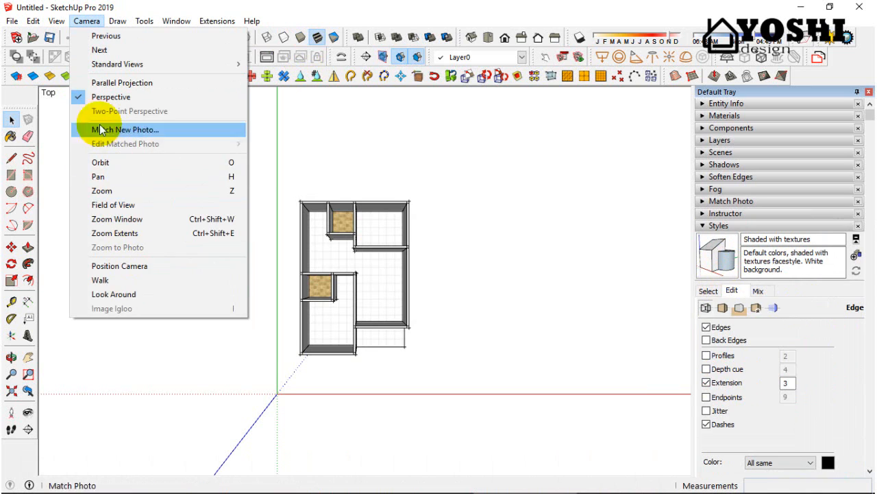
{"action": "left_click", "coordinate": [106, 83]}
{"action": "scroll", "coordinate": [449, 346], "scroll_direction": "up", "scroll_amount": 2}
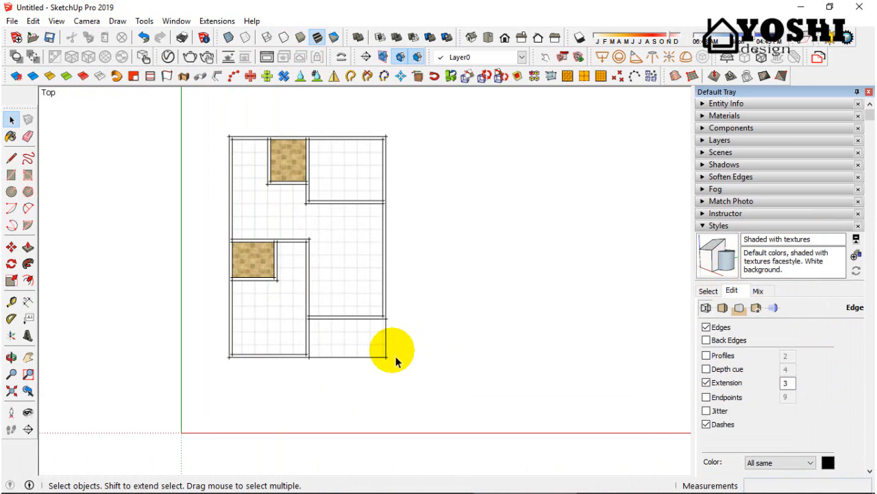
{"action": "scroll", "coordinate": [395, 356], "scroll_direction": "down", "scroll_amount": 2}
{"action": "scroll", "coordinate": [388, 245], "scroll_direction": "up", "scroll_amount": 2}
{"action": "scroll", "coordinate": [398, 235], "scroll_direction": "down", "scroll_amount": 1}
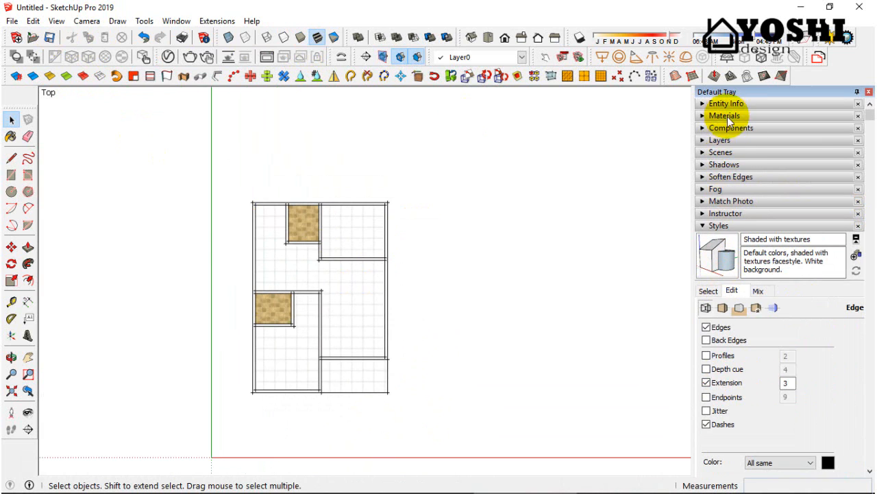
Make the Kp 12x12 column layer visible.
{"action": "left_click", "coordinate": [732, 225]}
{"action": "left_click", "coordinate": [721, 141]}
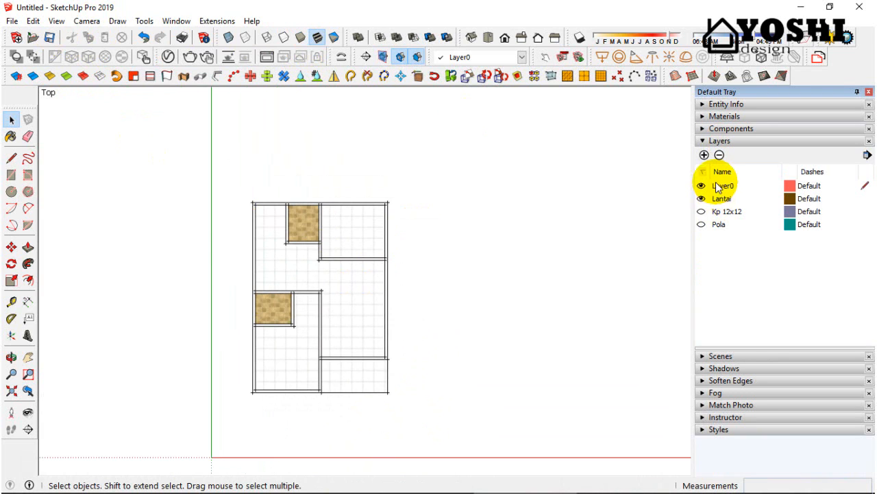
{"action": "left_click", "coordinate": [703, 212]}
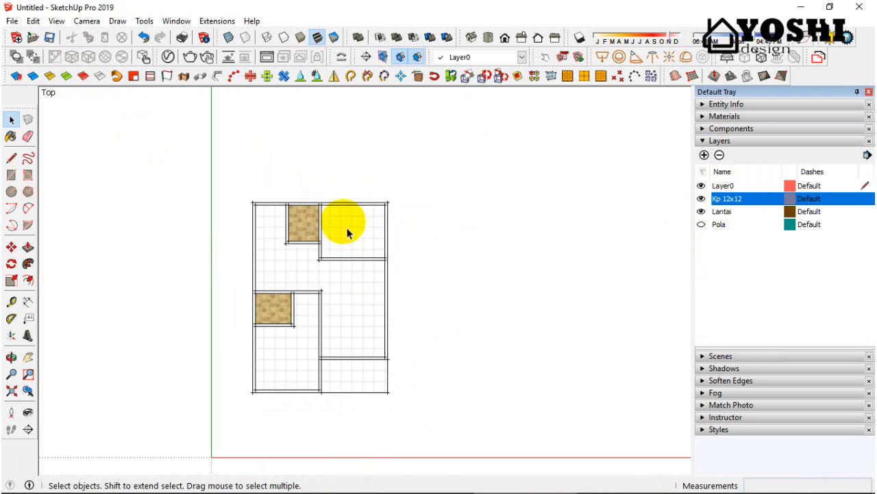
{"action": "left_click", "coordinate": [728, 141]}
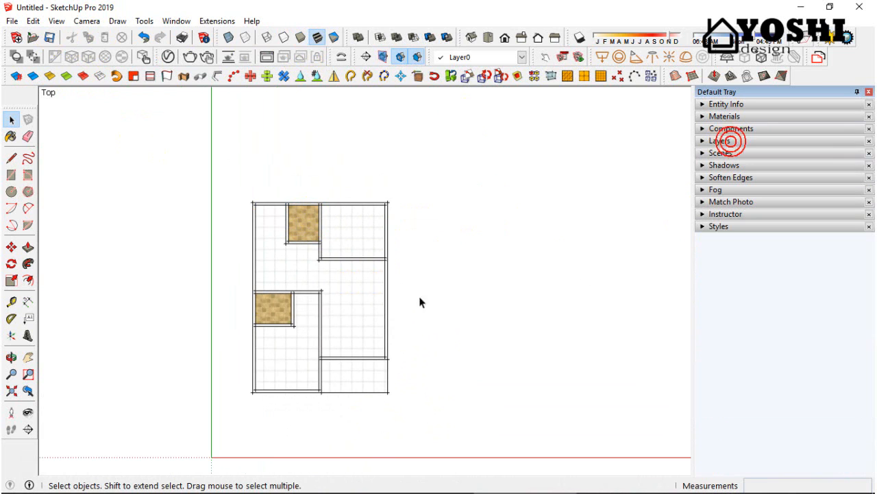
{"action": "scroll", "coordinate": [259, 313], "scroll_direction": "up", "scroll_amount": 1}
{"action": "scroll", "coordinate": [339, 411], "scroll_direction": "up", "scroll_amount": 1}
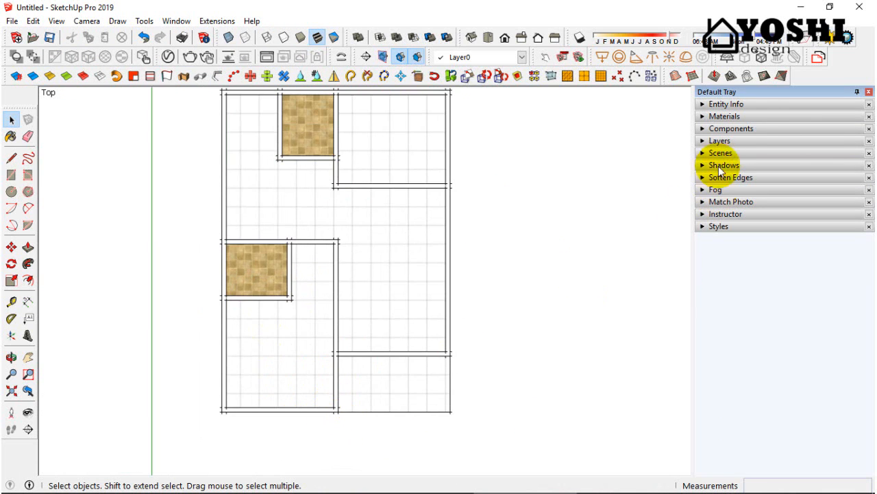
Hide the Lantai layer to isolate the columns and view them at an angle.
{"action": "left_click", "coordinate": [731, 141]}
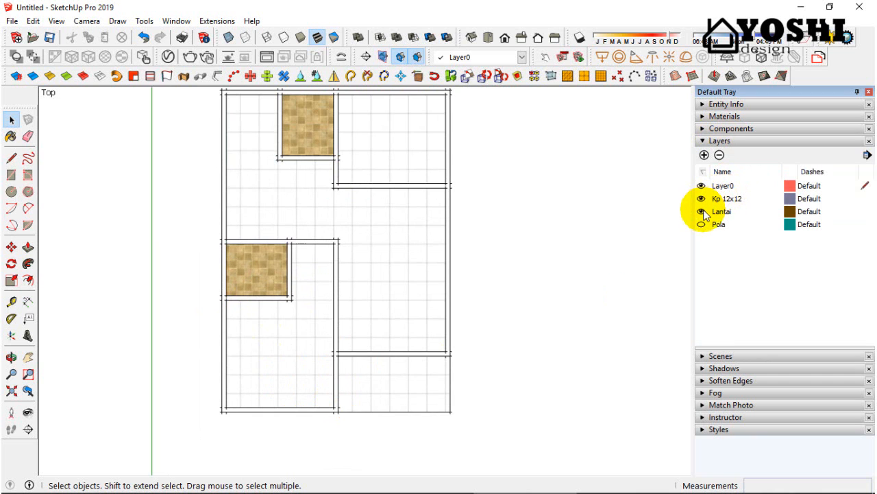
{"action": "scroll", "coordinate": [349, 250], "scroll_direction": "up", "scroll_amount": 2}
{"action": "scroll", "coordinate": [514, 236], "scroll_direction": "down", "scroll_amount": 1}
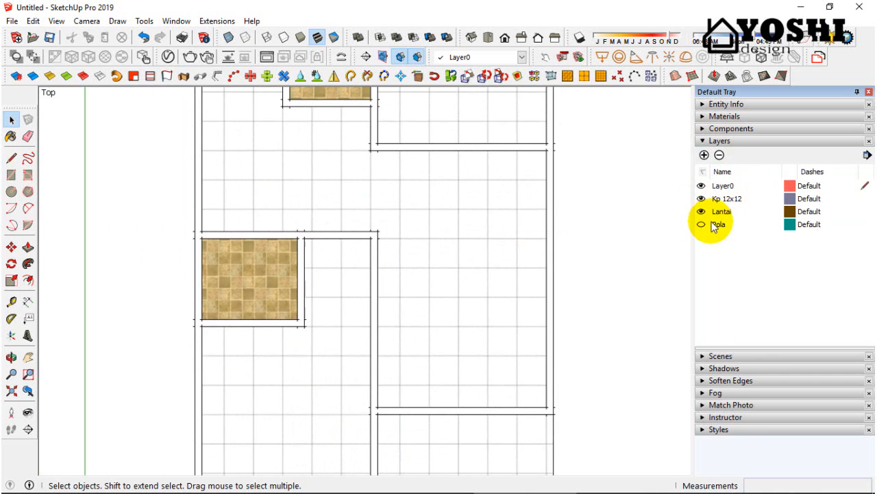
{"action": "left_click", "coordinate": [702, 211]}
{"action": "middle_click_drag", "start_coordinate": [542, 275], "coordinate": [517, 320]}
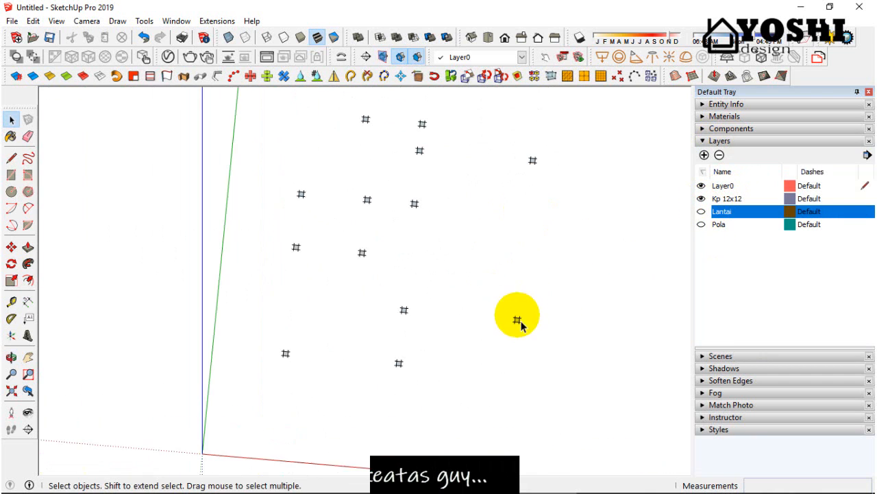
Open one column for editing and Push/Pull its top face up 400 cm.
{"action": "left_click", "coordinate": [27, 246]}
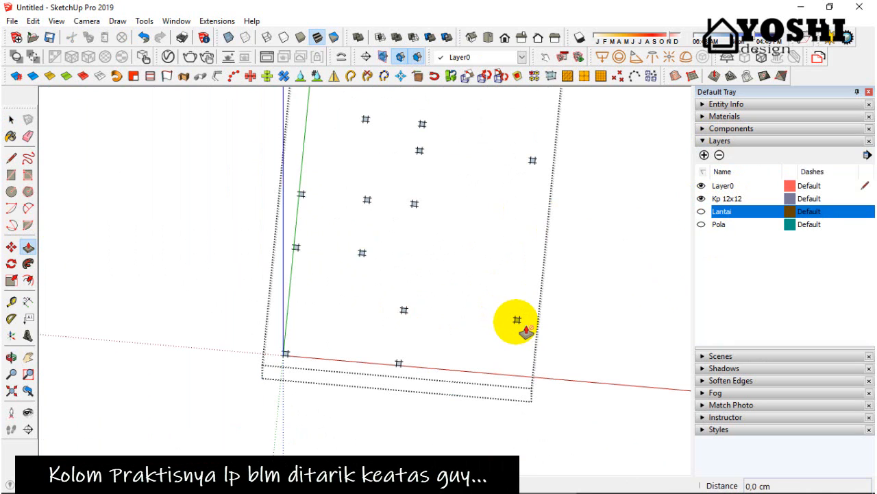
{"action": "key", "text": "space"}
{"action": "double_click", "coordinate": [514, 333]}
{"action": "left_click", "coordinate": [28, 247]}
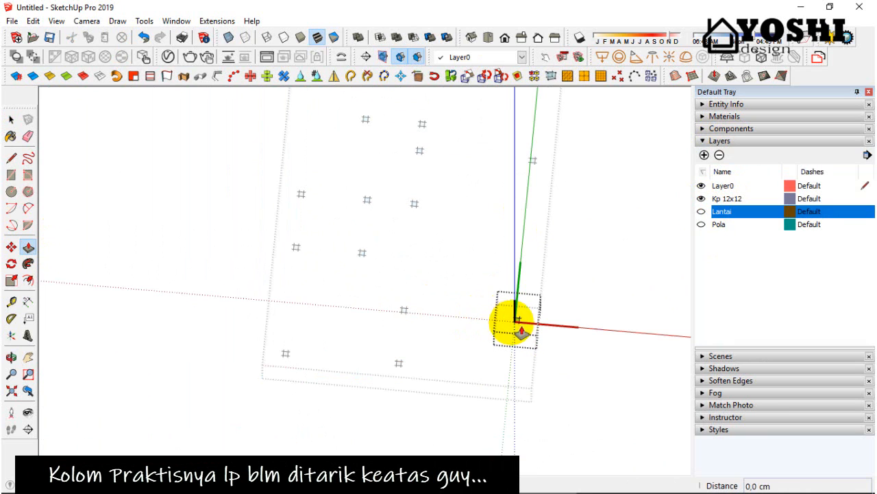
{"action": "left_click", "coordinate": [518, 322]}
{"action": "type", "text": "400"}
{"action": "key", "text": "Return"}
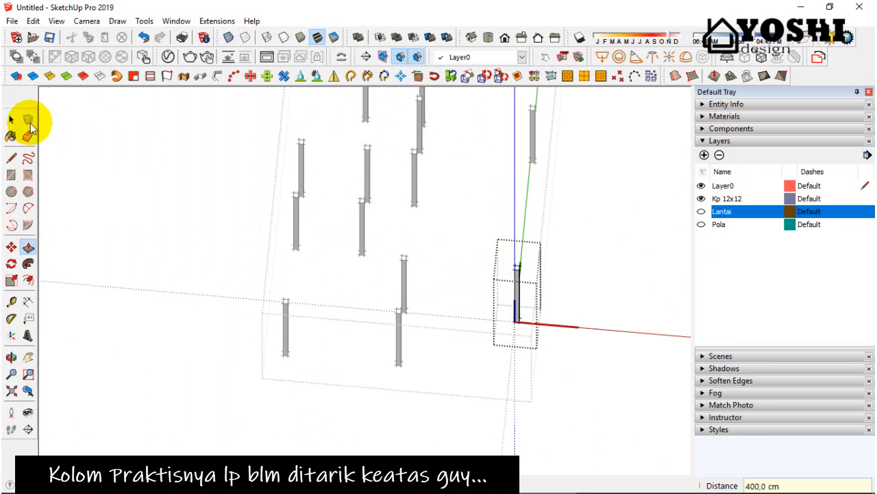
Finish editing the column and make the Lantai layer visible again.
{"action": "left_click", "coordinate": [12, 120]}
{"action": "left_click", "coordinate": [81, 161]}
{"action": "left_click", "coordinate": [701, 211]}
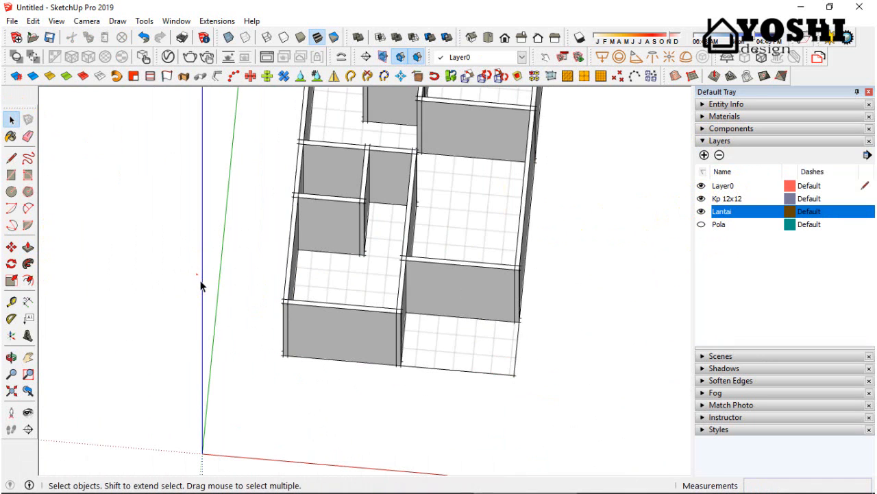
Return to the Top view, frame the whole plan, and close the Default Tray.
{"action": "left_click", "coordinate": [492, 37]}
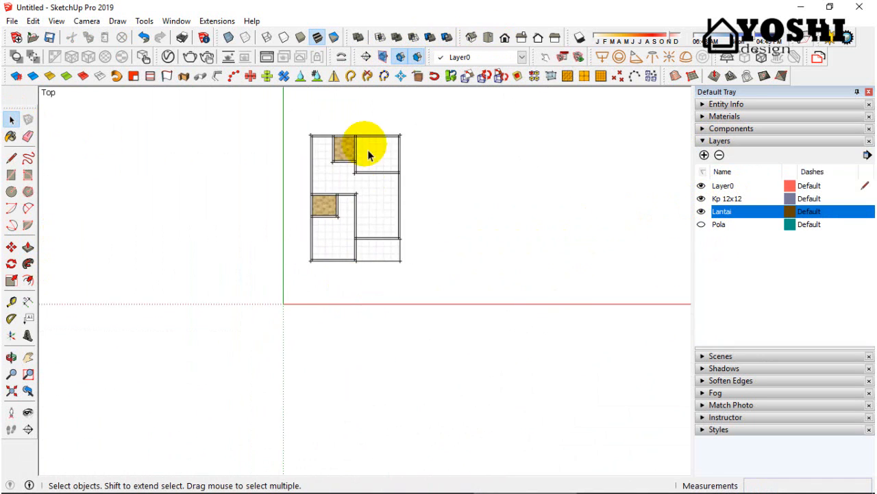
{"action": "scroll", "coordinate": [364, 139], "scroll_direction": "up", "scroll_amount": 3}
{"action": "scroll", "coordinate": [345, 167], "scroll_direction": "down", "scroll_amount": 1}
{"action": "scroll", "coordinate": [357, 262], "scroll_direction": "up", "scroll_amount": 1}
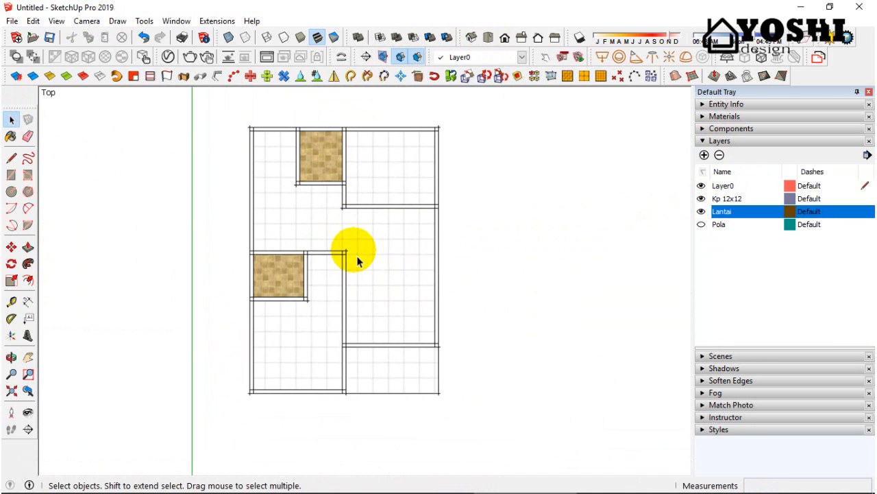
{"action": "left_click", "coordinate": [781, 141]}
{"action": "left_click", "coordinate": [868, 91]}
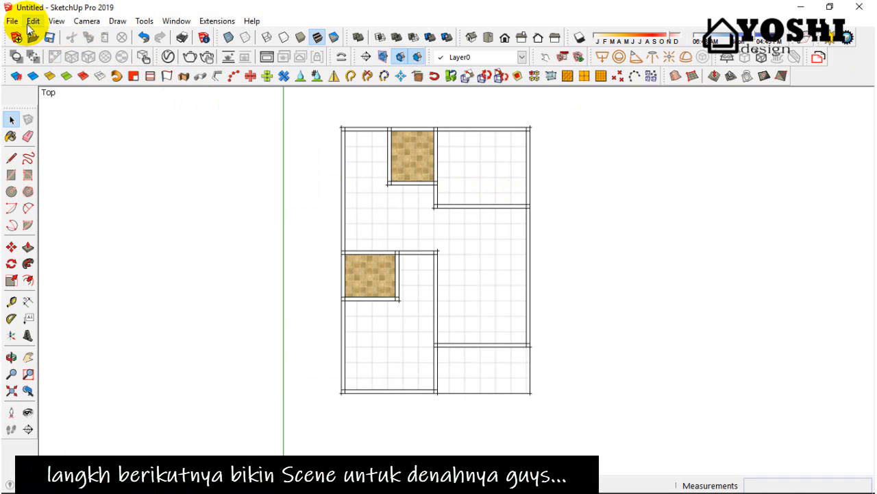
Add a scene of the current plan view and name it "contoh denah".
{"action": "left_click", "coordinate": [56, 21]}
{"action": "mouse_move", "coordinate": [98, 237]}
{"action": "left_click", "coordinate": [185, 238]}
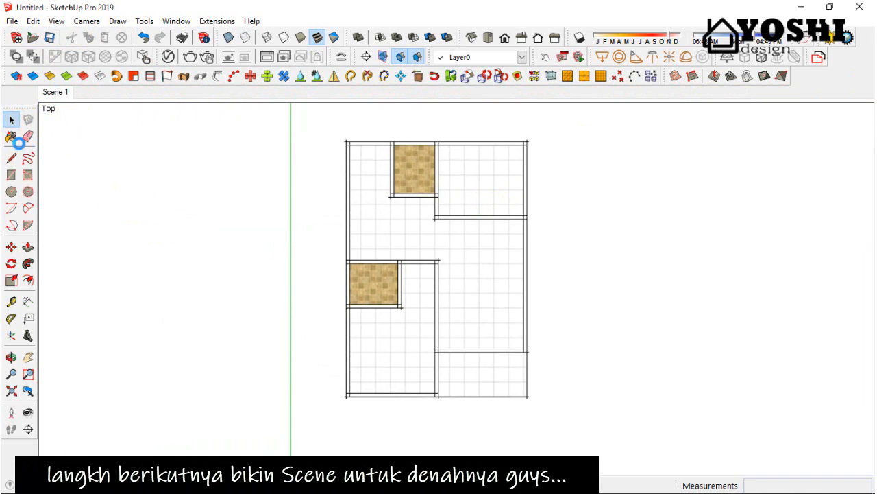
{"action": "left_click", "coordinate": [15, 140]}
{"action": "left_click", "coordinate": [775, 133]}
{"action": "left_click", "coordinate": [750, 170]}
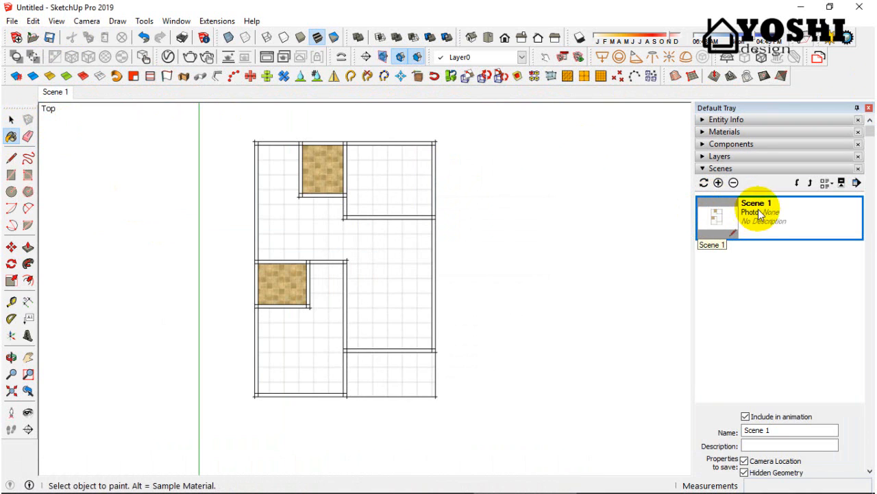
{"action": "left_click_drag", "start_coordinate": [786, 430], "coordinate": [752, 432]}
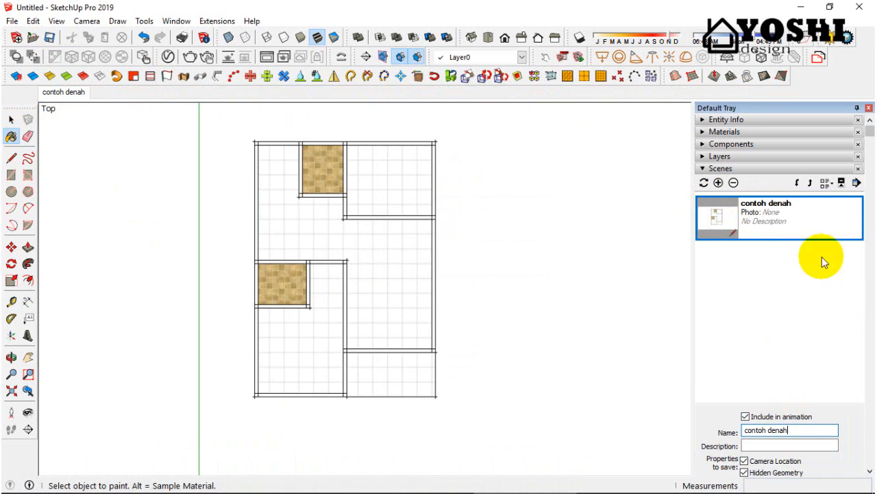
Save the model in the Documents folder under the file name "nama" and close the Default Tray.
{"action": "left_click", "coordinate": [11, 119]}
{"action": "left_click", "coordinate": [48, 37]}
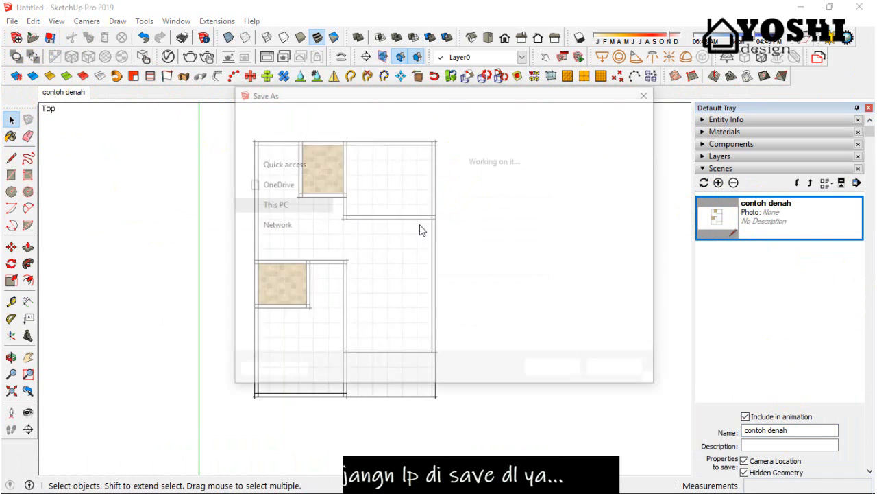
{"action": "type", "text": "1"}
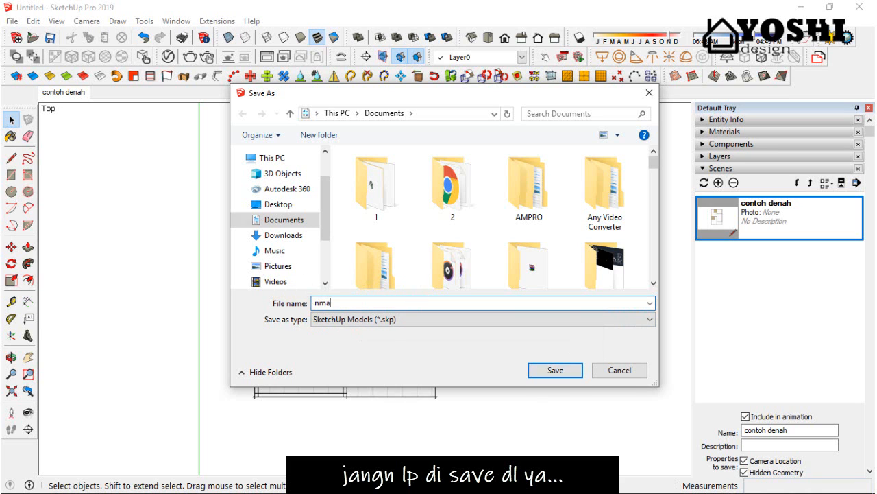
{"action": "key", "text": "BackSpace"}
{"action": "key", "text": "BackSpace"}
{"action": "type", "text": "ama"}
{"action": "left_click", "coordinate": [555, 369]}
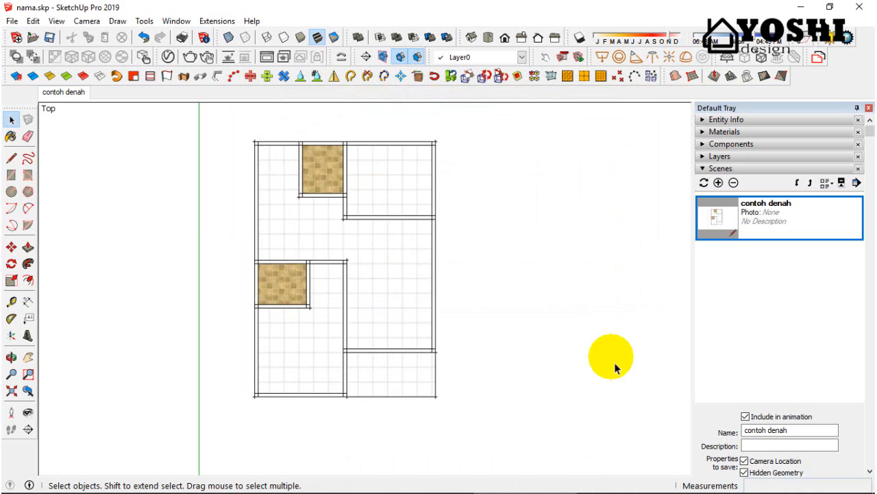
{"action": "left_click", "coordinate": [868, 108]}
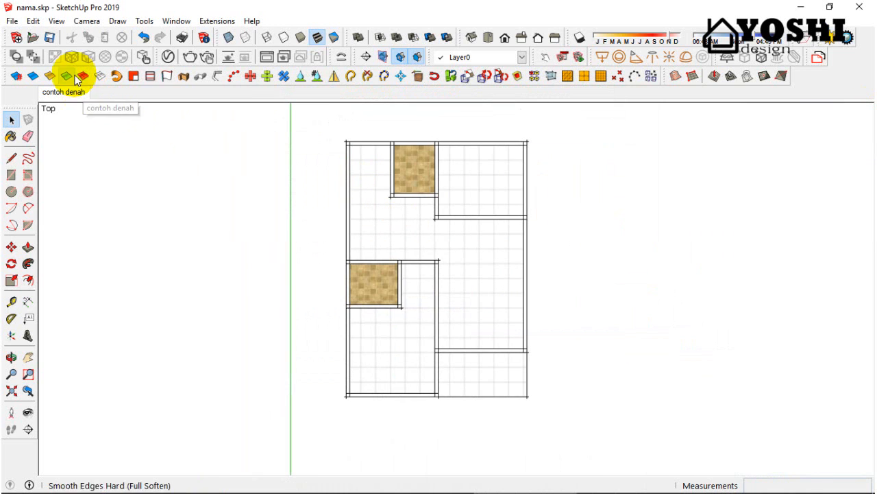
Send the saved model to LayOut and start the document from a landscape title block template.
{"action": "left_click", "coordinate": [12, 21]}
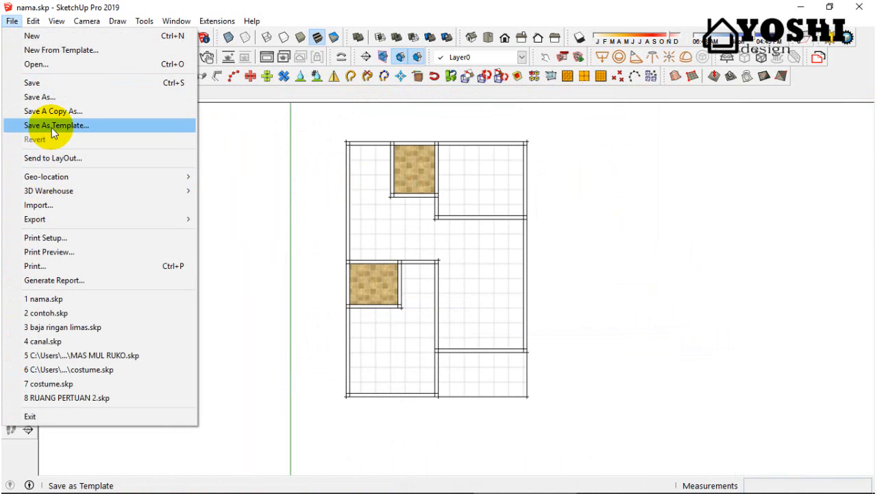
{"action": "left_click", "coordinate": [235, 171]}
{"action": "left_click", "coordinate": [73, 90]}
{"action": "left_click", "coordinate": [12, 20]}
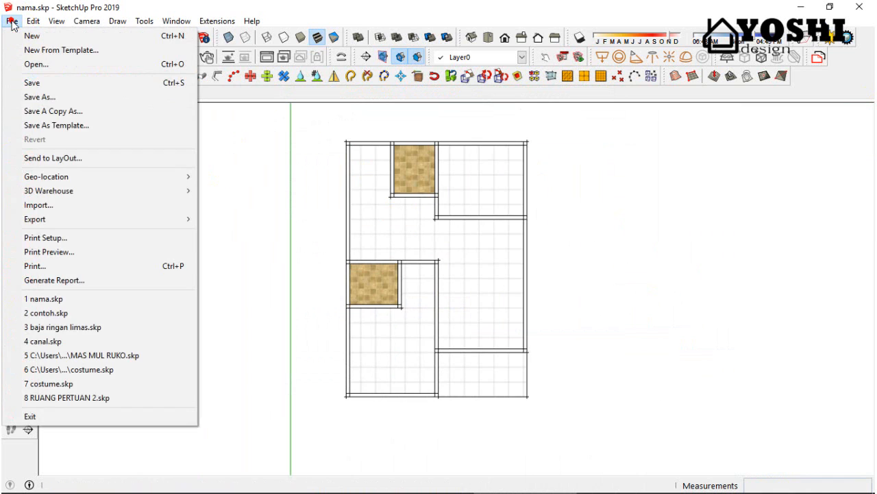
{"action": "left_click", "coordinate": [42, 158]}
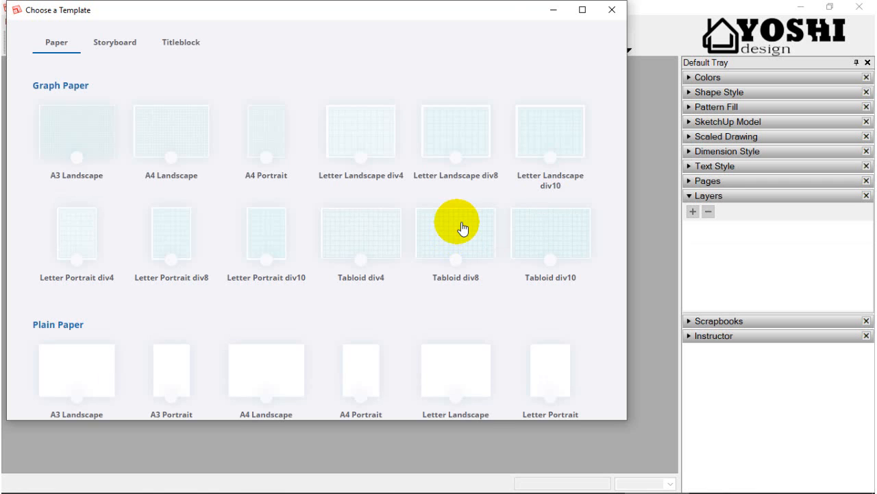
{"action": "left_click", "coordinate": [197, 47]}
{"action": "left_click", "coordinate": [562, 124]}
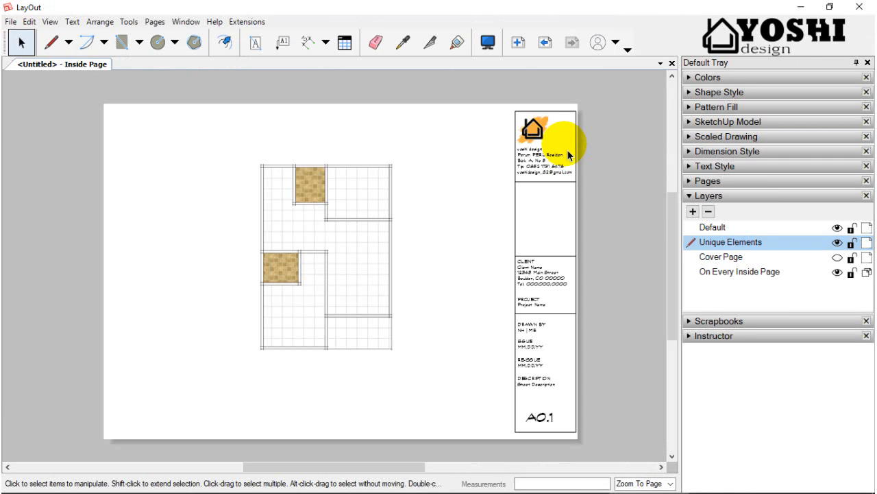
Set the scale of the floor plan viewport to 1mm:100mm (1:100).
{"action": "left_click", "coordinate": [378, 233]}
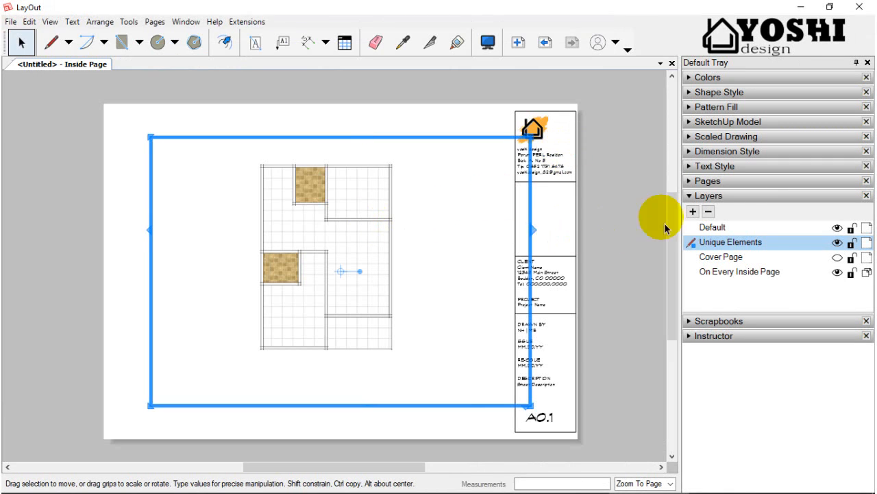
{"action": "scroll", "coordinate": [349, 270], "scroll_direction": "down", "scroll_amount": 2}
{"action": "left_click", "coordinate": [734, 122]}
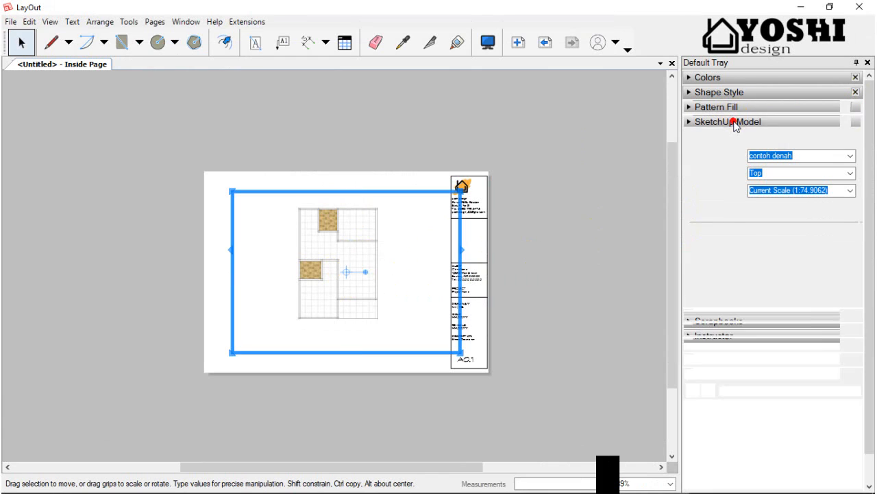
{"action": "left_click", "coordinate": [850, 191]}
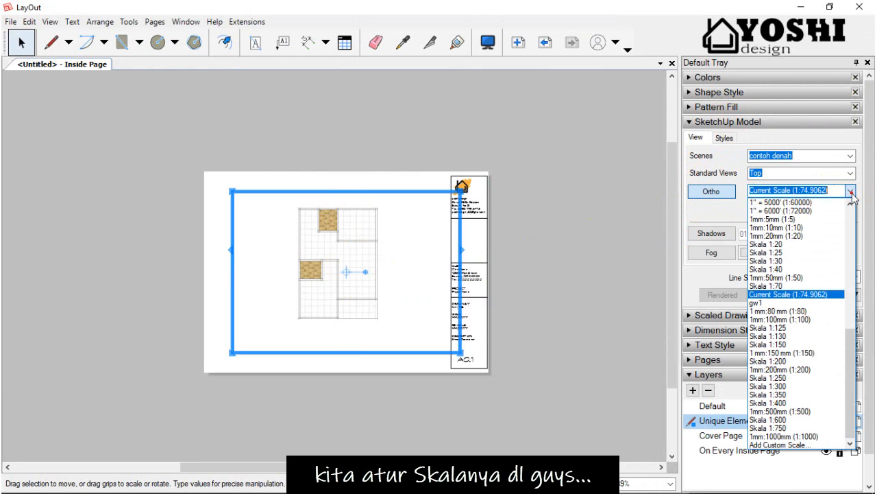
{"action": "left_click", "coordinate": [800, 319]}
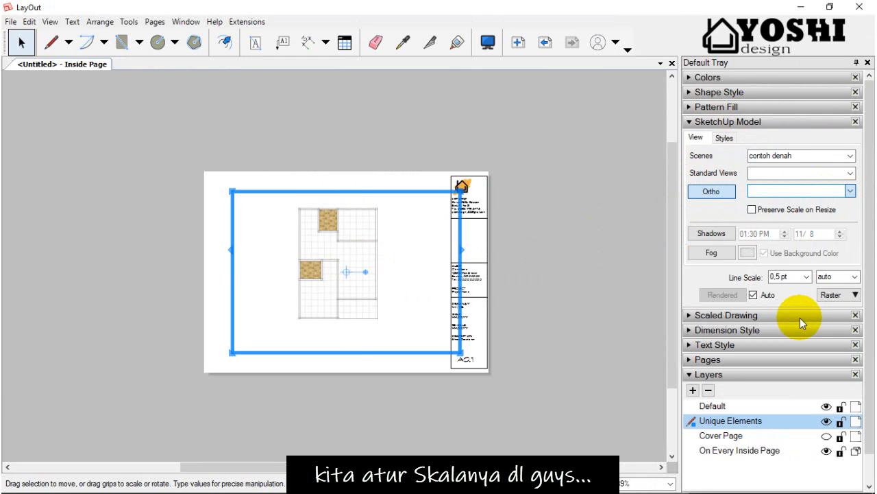
{"action": "scroll", "coordinate": [355, 309], "scroll_direction": "up", "scroll_amount": 1}
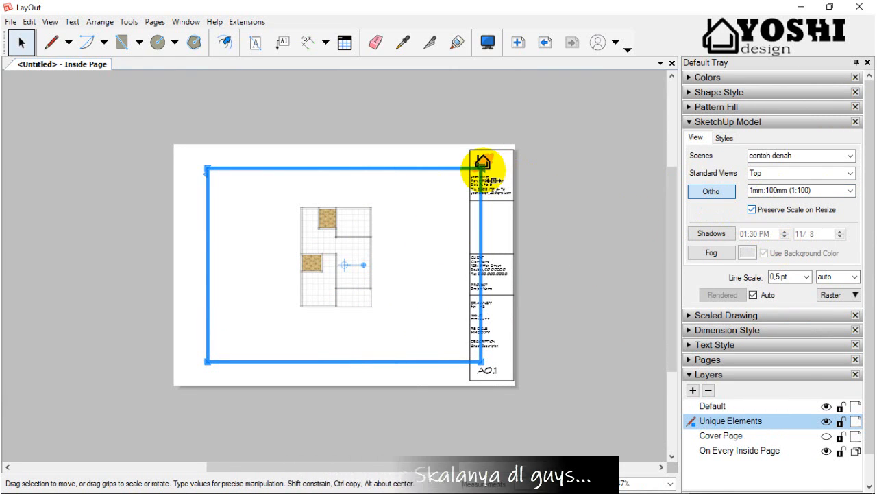
Shrink the viewport frame closely around the floor plan and center it vertically on the page.
{"action": "left_click_drag", "start_coordinate": [483, 167], "coordinate": [380, 206]}
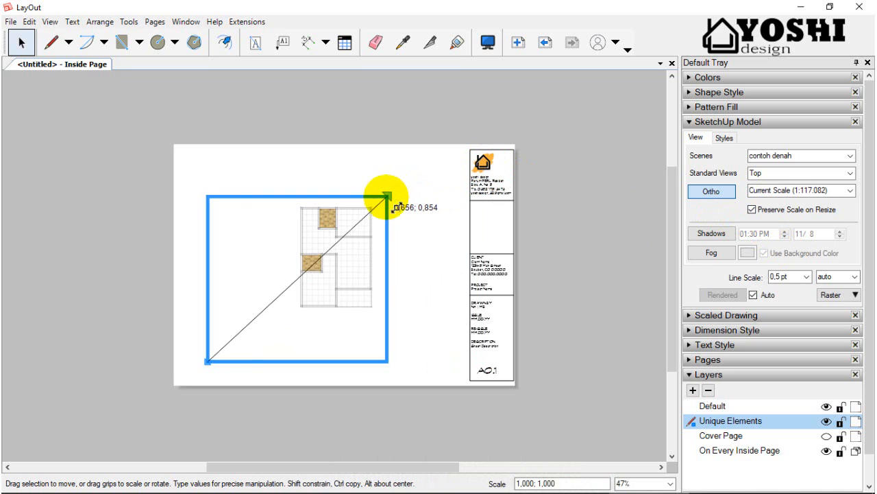
{"action": "left_click_drag", "start_coordinate": [207, 361], "coordinate": [288, 324]}
{"action": "right_click", "coordinate": [331, 313]}
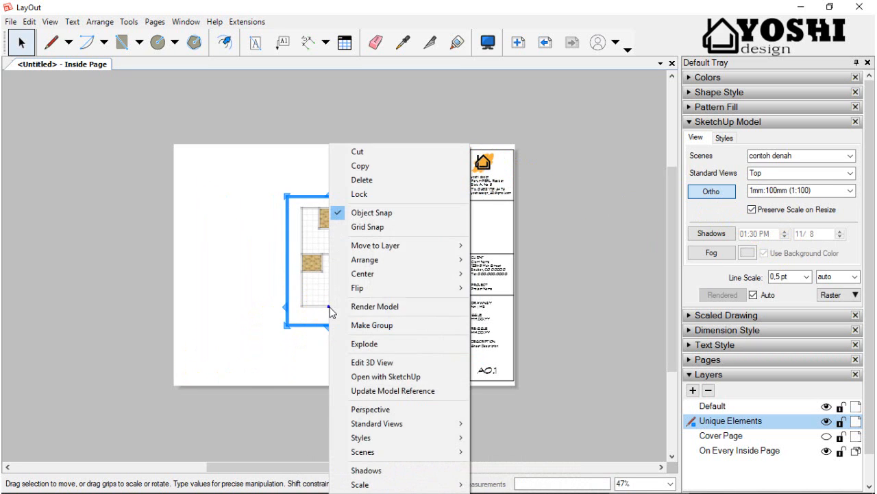
{"action": "mouse_move", "coordinate": [440, 274]}
{"action": "left_click", "coordinate": [509, 275]}
{"action": "left_click", "coordinate": [569, 294]}
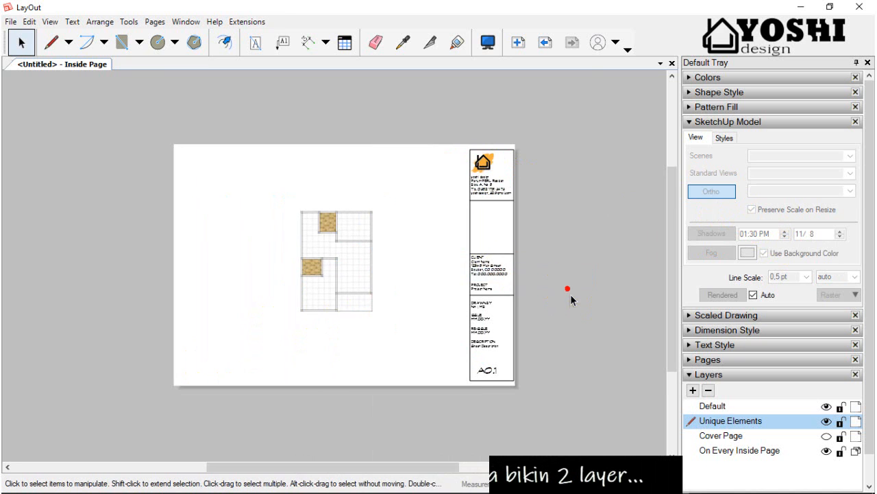
Rename the Default layer as "Ukuran".
{"action": "scroll", "coordinate": [568, 289], "scroll_direction": "up", "scroll_amount": 3}
{"action": "scroll", "coordinate": [336, 284], "scroll_direction": "up", "scroll_amount": 2}
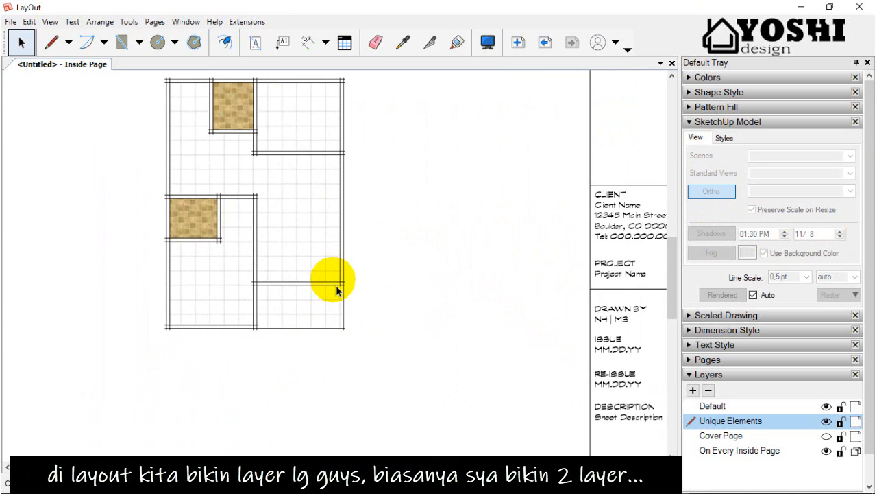
{"action": "scroll", "coordinate": [335, 221], "scroll_direction": "down", "scroll_amount": 2}
{"action": "left_click", "coordinate": [725, 122]}
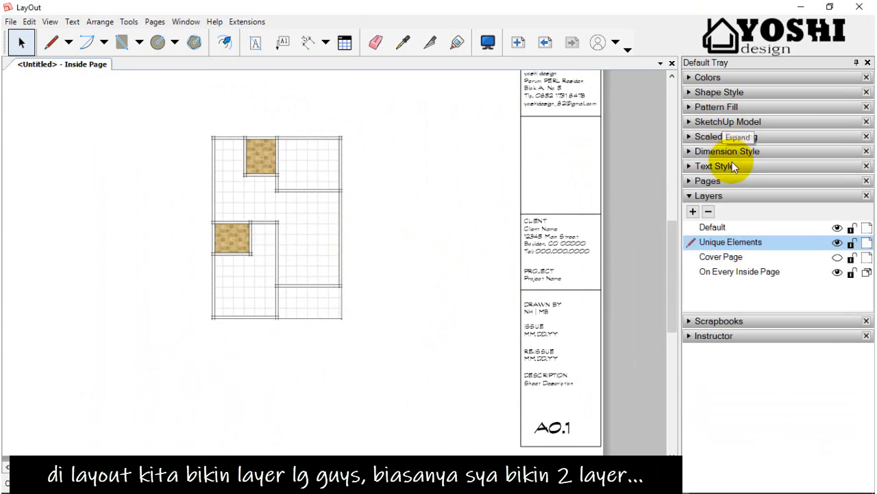
{"action": "left_click", "coordinate": [713, 227]}
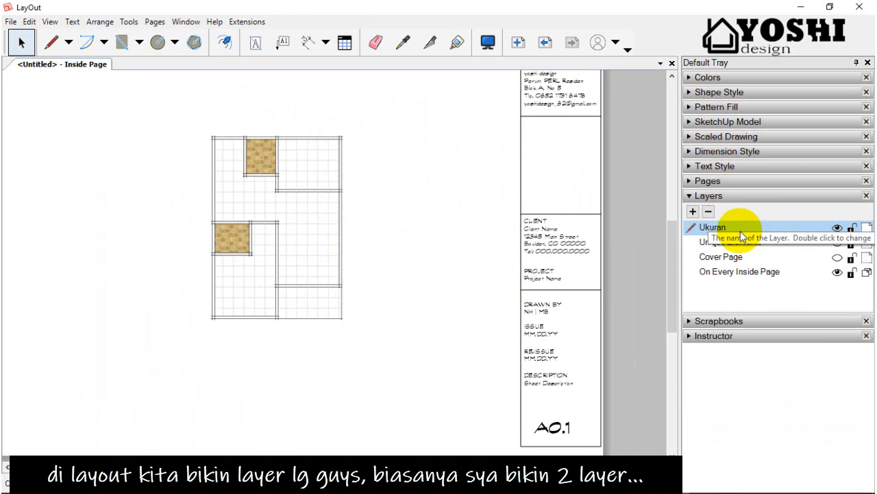
Add a new layer named "Keterangan" above the Ukuran layer.
{"action": "left_click", "coordinate": [693, 211]}
{"action": "right_click", "coordinate": [713, 227]}
{"action": "left_click", "coordinate": [741, 231]}
{"action": "type", "text": "Ket"}
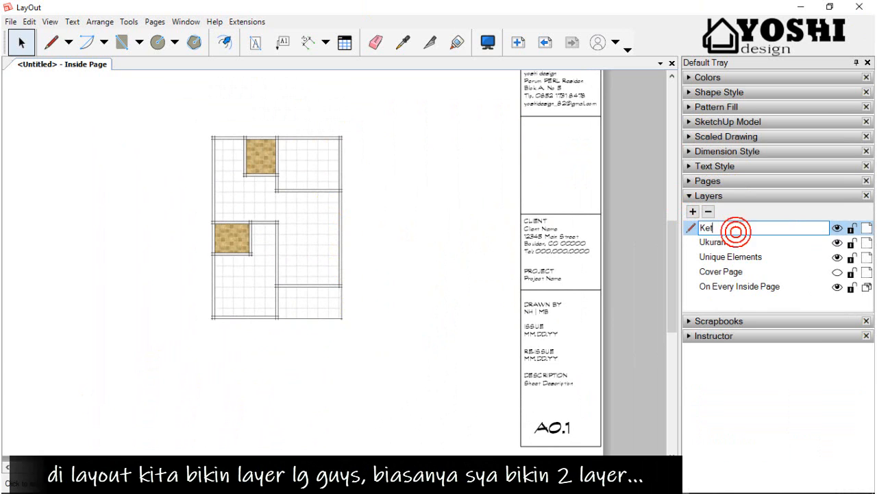
{"action": "type", "text": "erangan"}
{"action": "key", "text": "Return"}
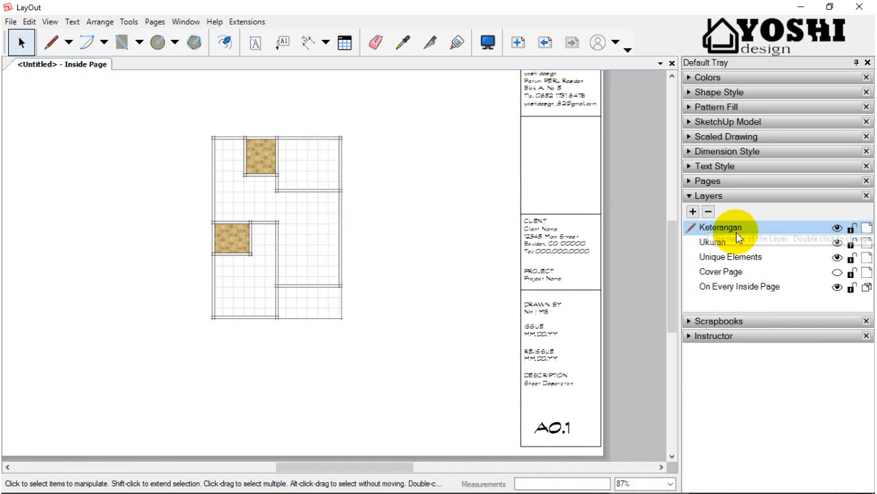
Make Ukuran the current layer and set the Dimension tool to text centered on the line, centimeter units and precision 1.
{"action": "left_click", "coordinate": [720, 241]}
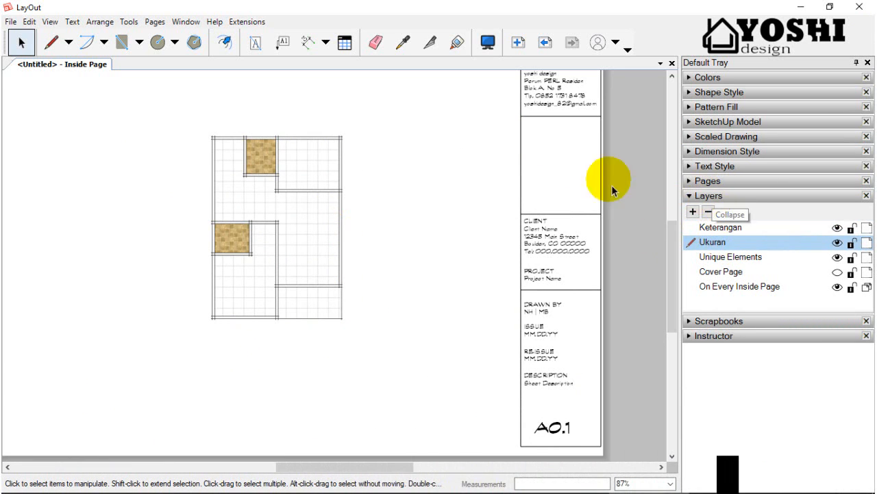
{"action": "left_click", "coordinate": [309, 43]}
{"action": "left_click", "coordinate": [740, 152]}
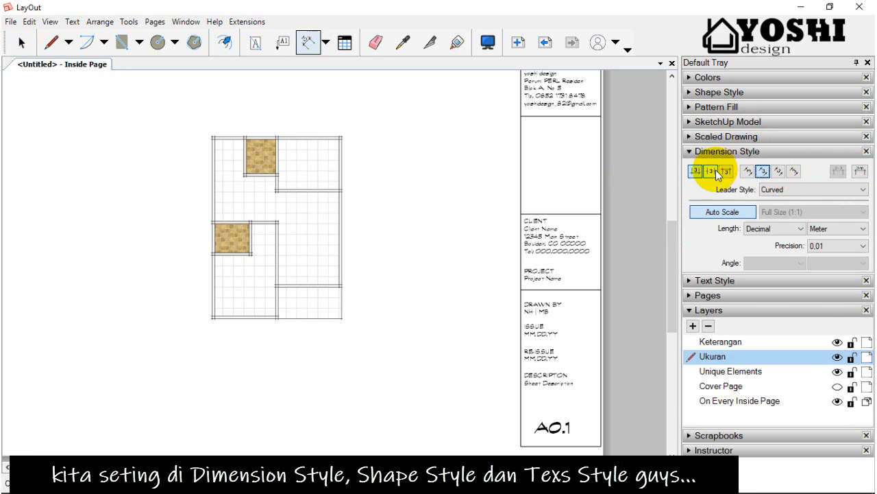
{"action": "left_click", "coordinate": [837, 228]}
{"action": "left_click", "coordinate": [833, 257]}
{"action": "left_click", "coordinate": [862, 246]}
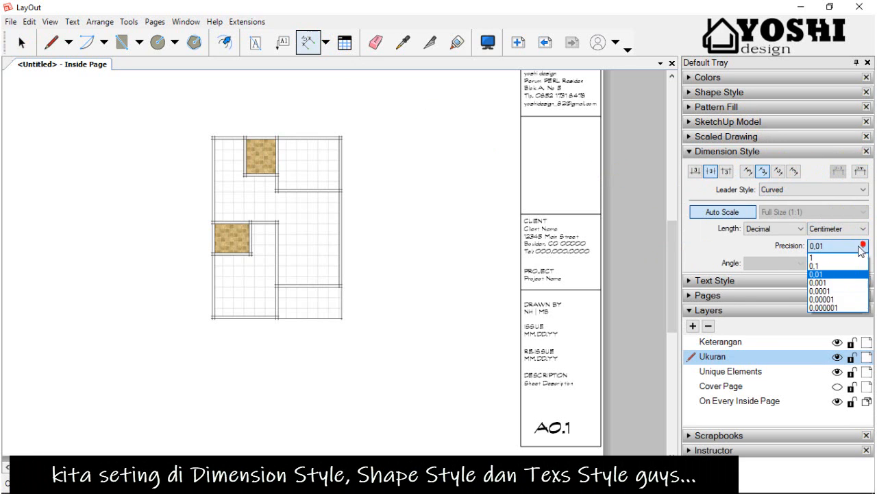
{"action": "left_click", "coordinate": [838, 257]}
{"action": "left_click", "coordinate": [739, 154]}
Set the dimension's start and end arrows to the perpendicular bar style with a size of 2 pt.
{"action": "left_click", "coordinate": [728, 93]}
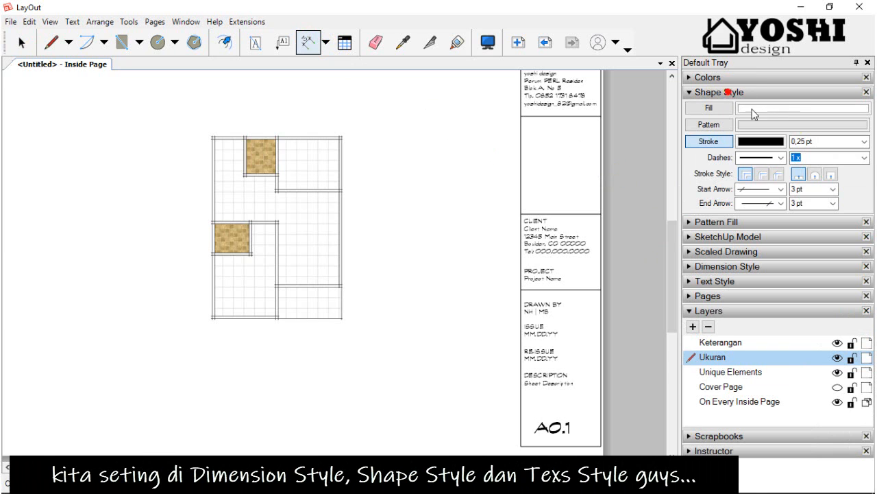
{"action": "left_click", "coordinate": [807, 193]}
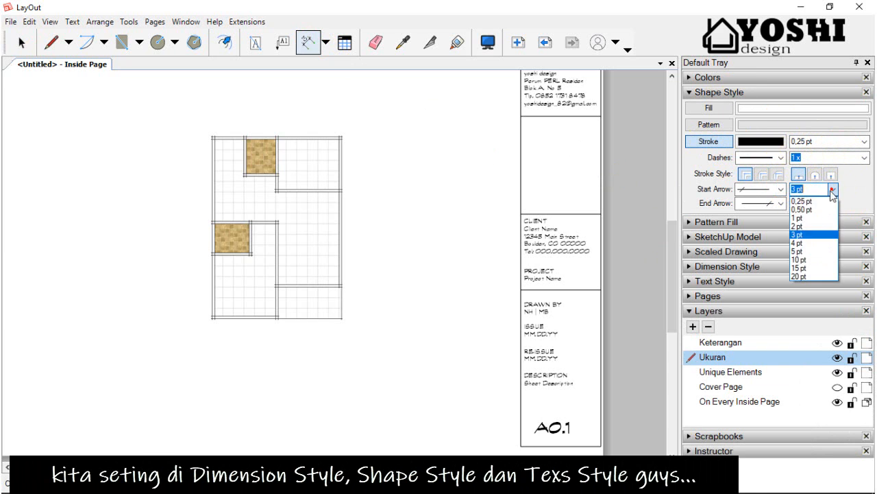
{"action": "left_click", "coordinate": [773, 189]}
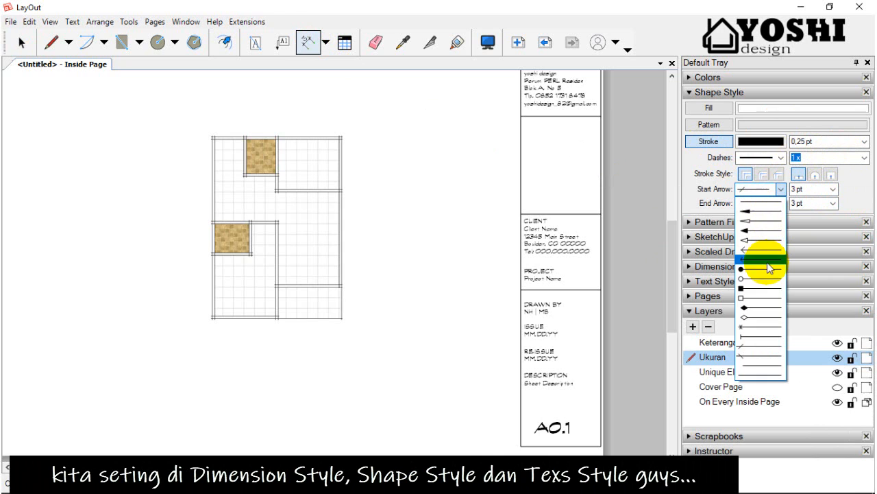
{"action": "left_click", "coordinate": [767, 336]}
{"action": "left_click", "coordinate": [781, 204]}
{"action": "left_click", "coordinate": [781, 350]}
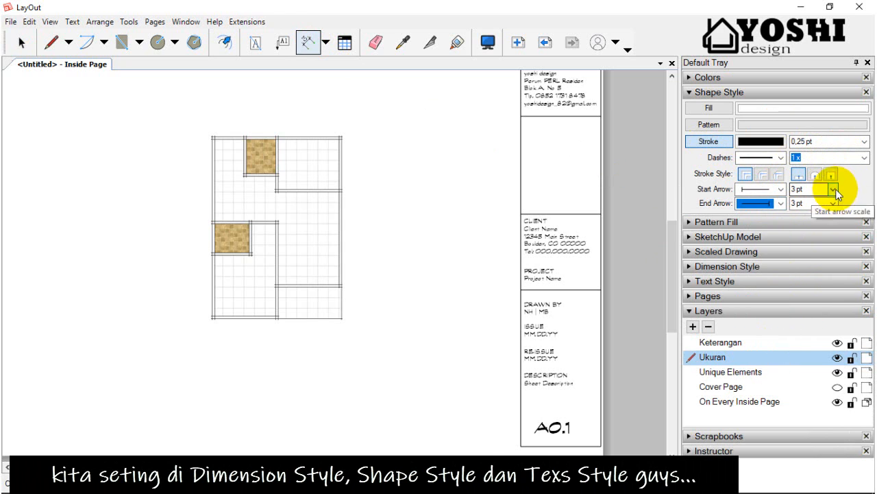
{"action": "left_click", "coordinate": [832, 190]}
{"action": "left_click", "coordinate": [833, 203]}
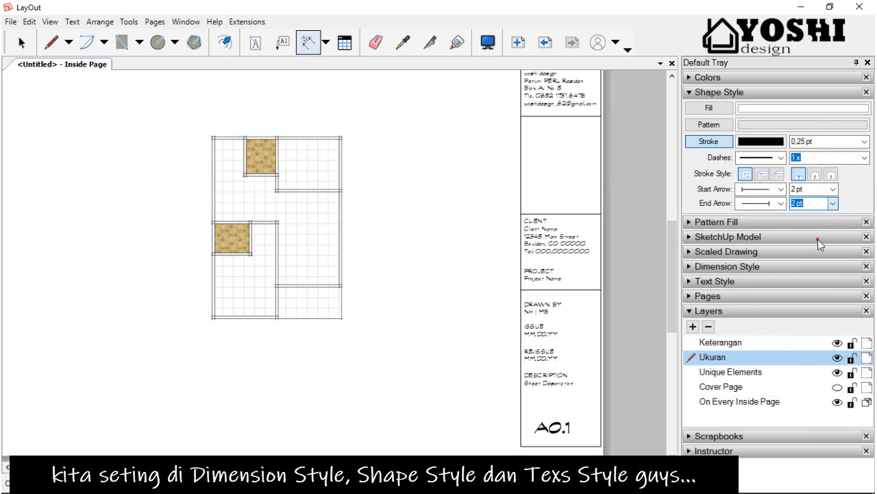
{"action": "left_click", "coordinate": [716, 92]}
Set the dimension text to the Graphite Std font, center-aligned, at a size of 7 pt.
{"action": "left_click", "coordinate": [720, 167]}
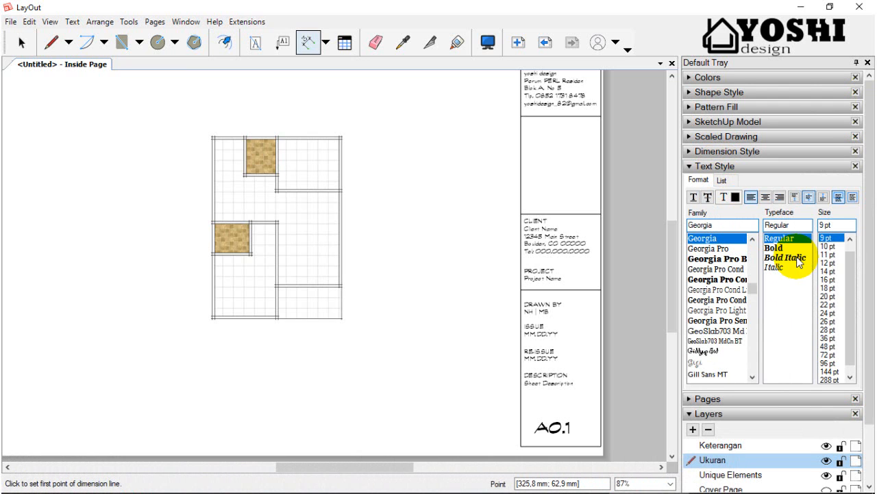
{"action": "left_click", "coordinate": [729, 227]}
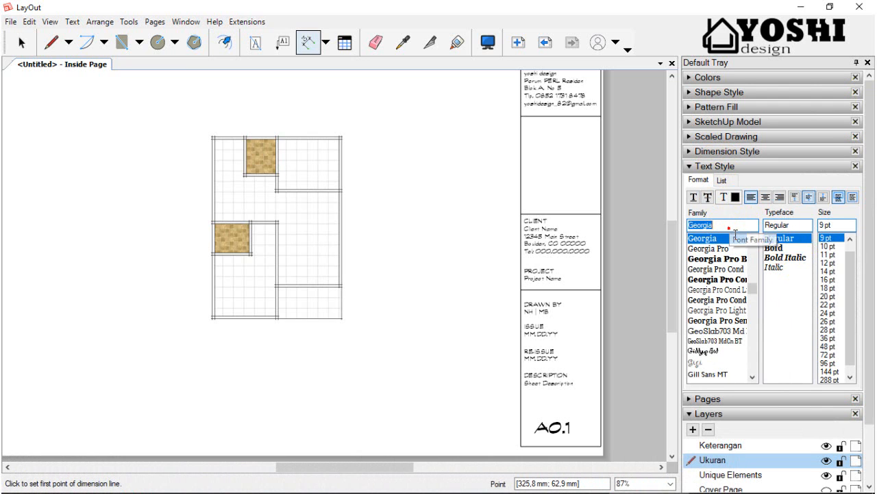
{"action": "type", "text": "gra"}
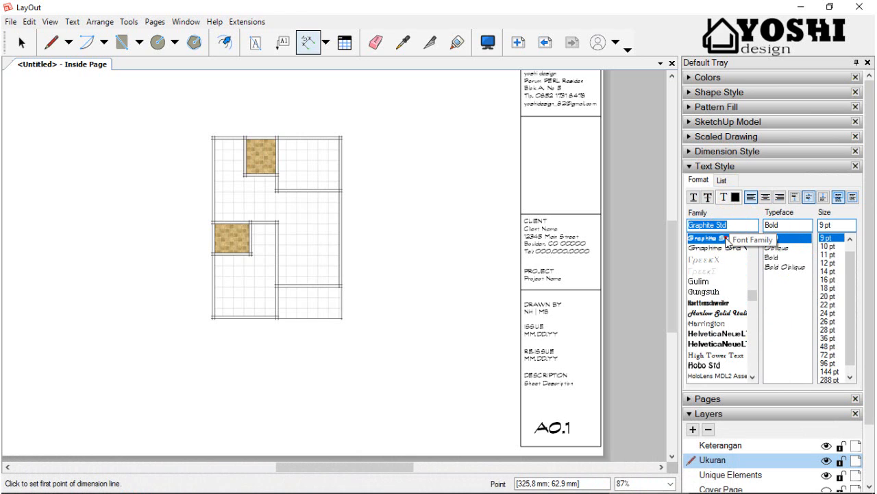
{"action": "left_click", "coordinate": [830, 225]}
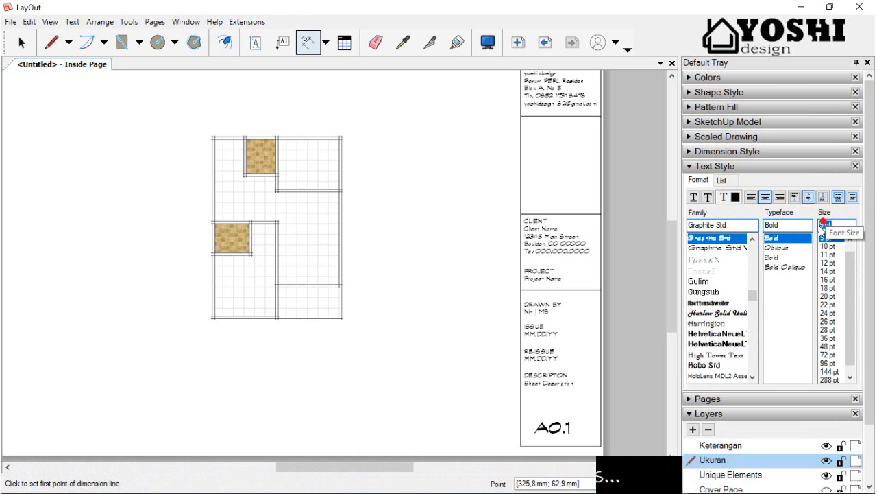
{"action": "type", "text": "7"}
{"action": "key", "text": "Return"}
{"action": "left_click", "coordinate": [716, 167]}
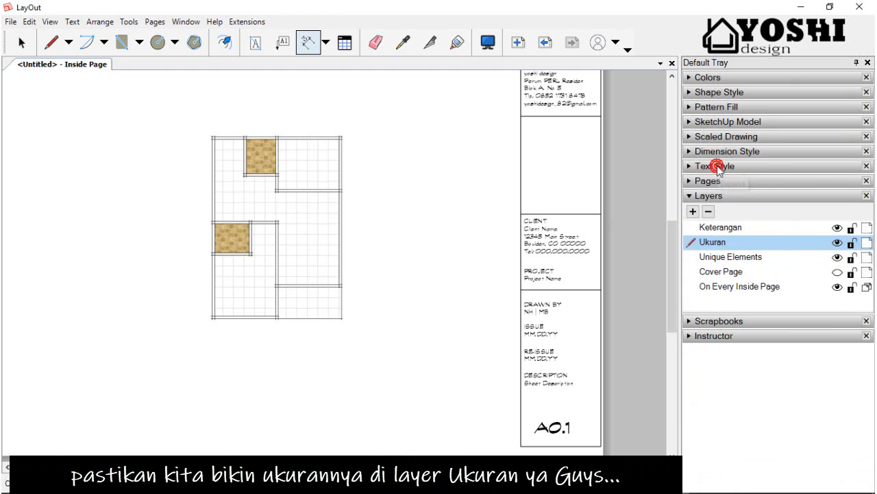
{"action": "scroll", "coordinate": [342, 313], "scroll_direction": "up", "scroll_amount": 2}
{"action": "scroll", "coordinate": [382, 308], "scroll_direction": "down", "scroll_amount": 3}
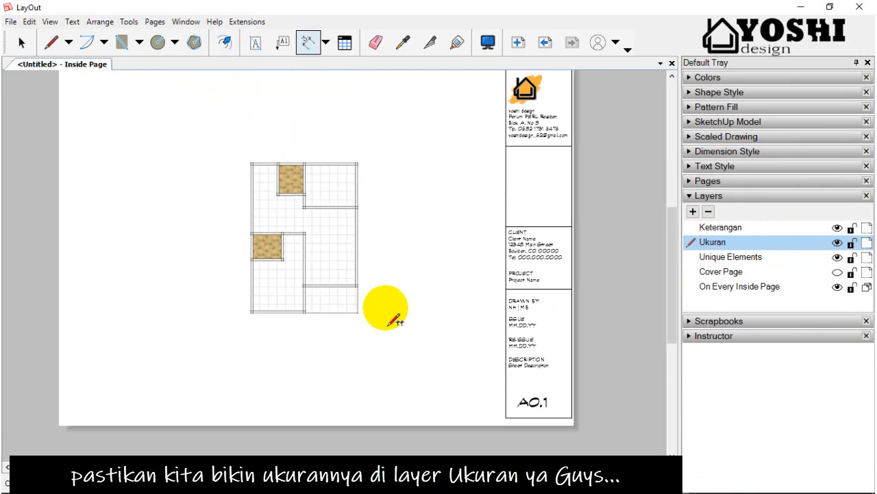
Dimension the upper-right room's depth along the right outer wall, from the top corner to the wall below it, on Ukuran.
{"action": "scroll", "coordinate": [320, 146], "scroll_direction": "up", "scroll_amount": 2}
{"action": "scroll", "coordinate": [397, 176], "scroll_direction": "up", "scroll_amount": 4}
{"action": "scroll", "coordinate": [408, 154], "scroll_direction": "up", "scroll_amount": 1}
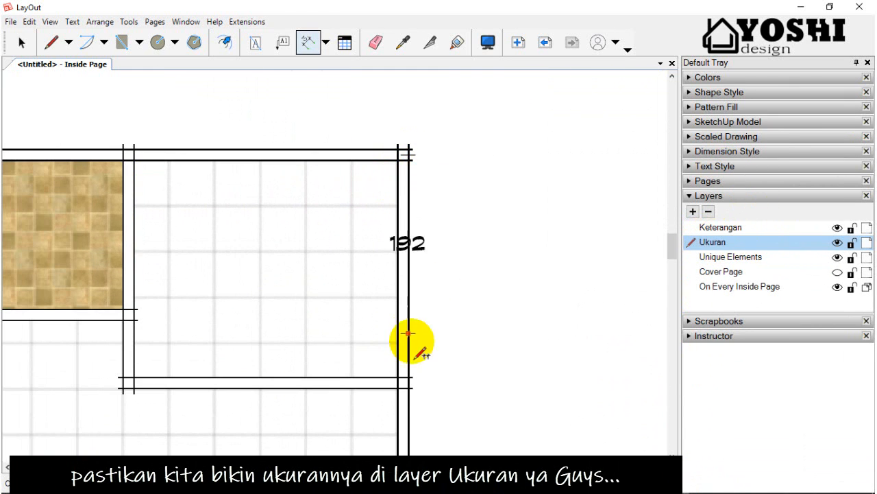
{"action": "left_click", "coordinate": [408, 383]}
{"action": "scroll", "coordinate": [448, 384], "scroll_direction": "down", "scroll_amount": 1}
{"action": "left_click", "coordinate": [469, 373]}
{"action": "scroll", "coordinate": [443, 190], "scroll_direction": "down", "scroll_amount": 3}
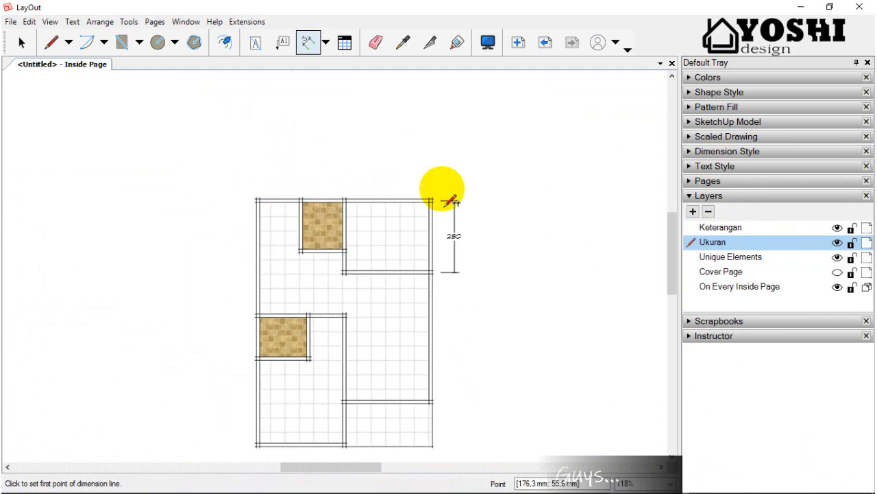
Continue the right-hand dimension chain down the outer wall to the next wall centerline and on to the bottom corner.
{"action": "scroll", "coordinate": [436, 422], "scroll_direction": "up", "scroll_amount": 5}
{"action": "double_click", "coordinate": [432, 375]}
{"action": "scroll", "coordinate": [460, 285], "scroll_direction": "down", "scroll_amount": 5}
{"action": "scroll", "coordinate": [377, 349], "scroll_direction": "up", "scroll_amount": 2}
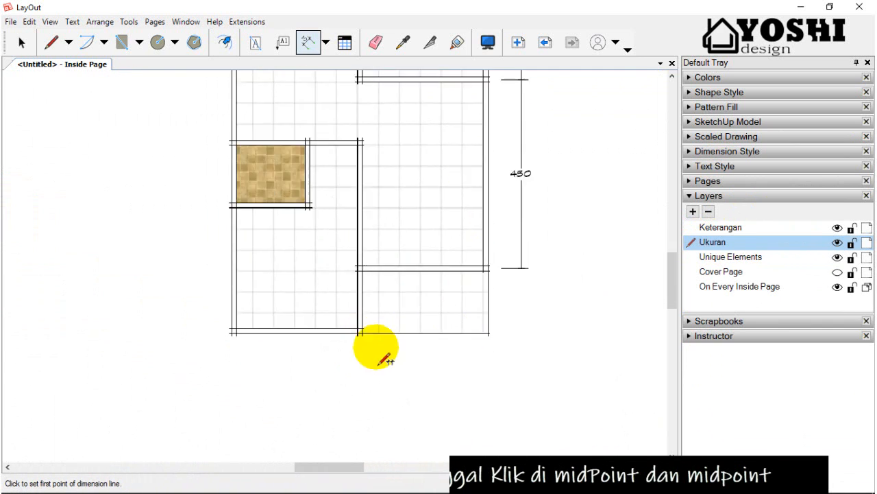
{"action": "scroll", "coordinate": [365, 335], "scroll_direction": "up", "scroll_amount": 3}
{"action": "double_click", "coordinate": [361, 329]}
{"action": "scroll", "coordinate": [361, 329], "scroll_direction": "down", "scroll_amount": 2}
Add an overall dimension along the plan's right side, from bottom to top corner, placed outside the chain.
{"action": "left_click", "coordinate": [361, 329]}
{"action": "scroll", "coordinate": [367, 344], "scroll_direction": "down", "scroll_amount": 4}
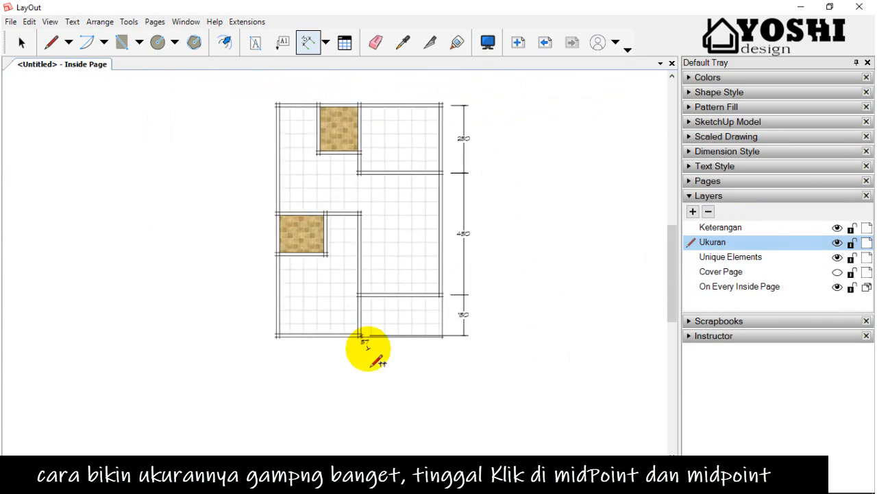
{"action": "scroll", "coordinate": [443, 104], "scroll_direction": "up", "scroll_amount": 2}
{"action": "scroll", "coordinate": [442, 104], "scroll_direction": "up", "scroll_amount": 1}
{"action": "left_click", "coordinate": [443, 104]}
{"action": "scroll", "coordinate": [443, 104], "scroll_direction": "down", "scroll_amount": 1}
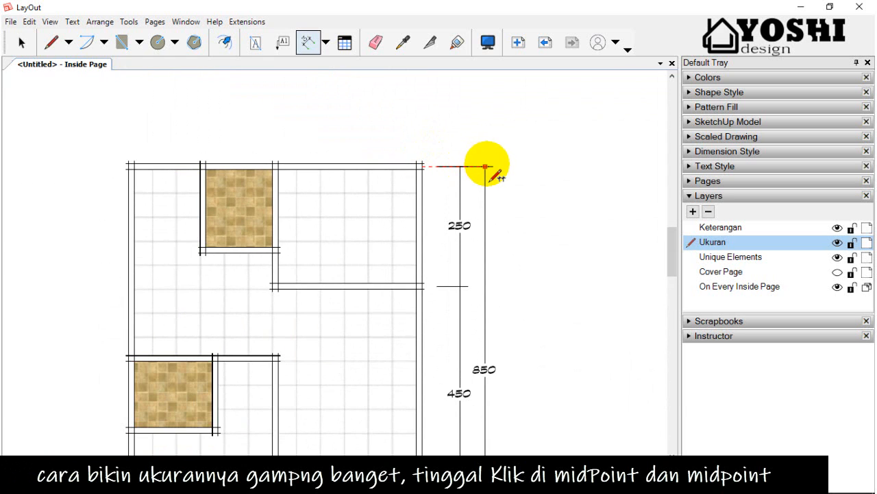
{"action": "left_click", "coordinate": [500, 175]}
Dimension the top wall from the right corner to the upper tiled room, continuing the chain across that room's width.
{"action": "scroll", "coordinate": [488, 191], "scroll_direction": "up", "scroll_amount": 2}
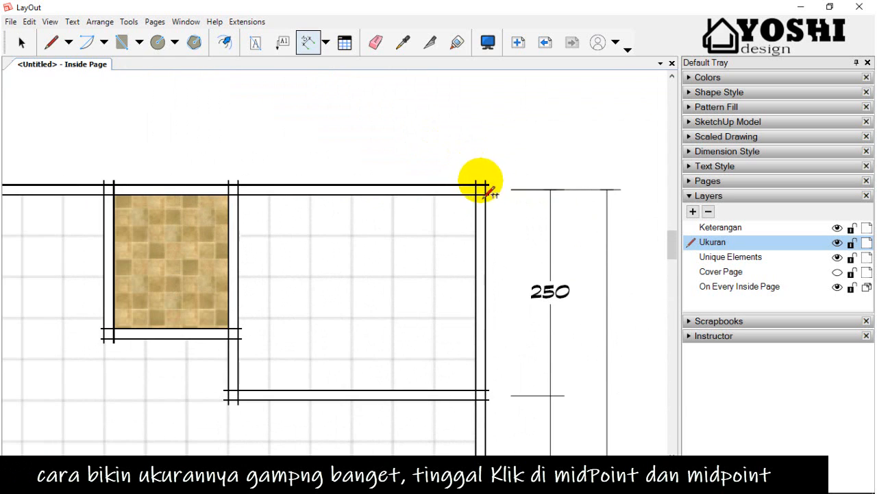
{"action": "left_click", "coordinate": [238, 186]}
{"action": "left_click", "coordinate": [265, 141]}
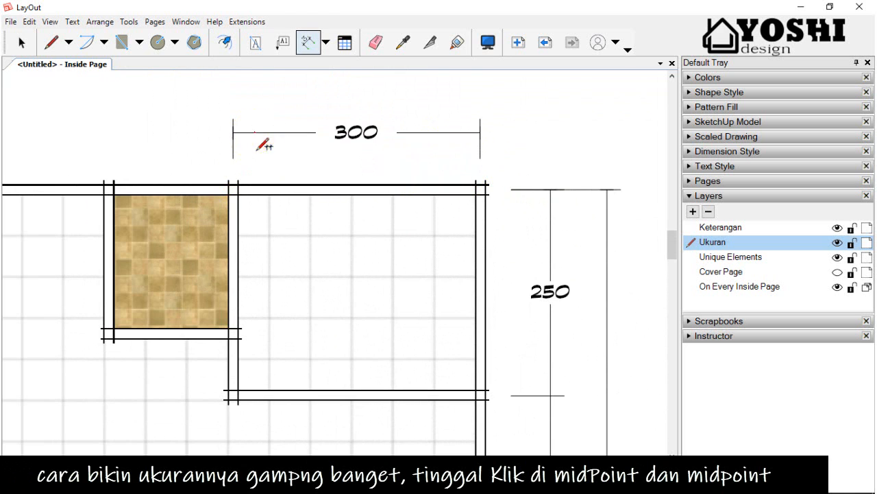
{"action": "left_click", "coordinate": [111, 185]}
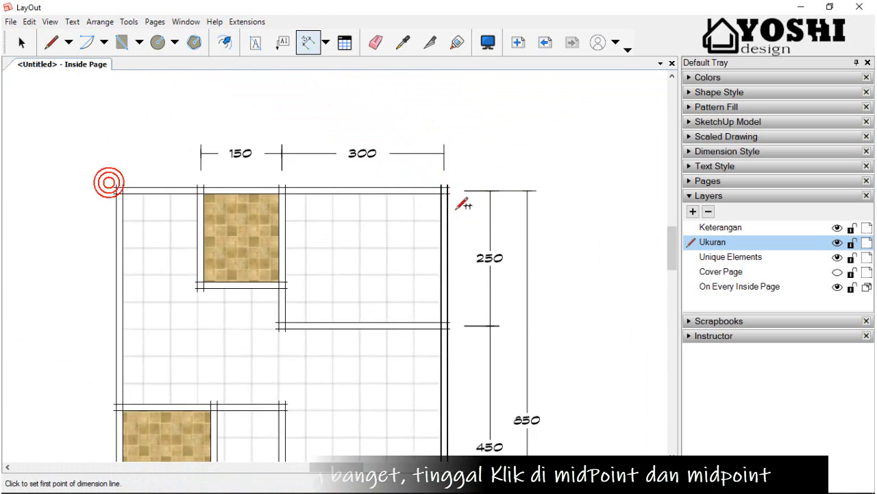
{"action": "middle_click_drag", "start_coordinate": [109, 182], "coordinate": [220, 194]}
{"action": "scroll", "coordinate": [230, 192], "scroll_direction": "up", "scroll_amount": 3}
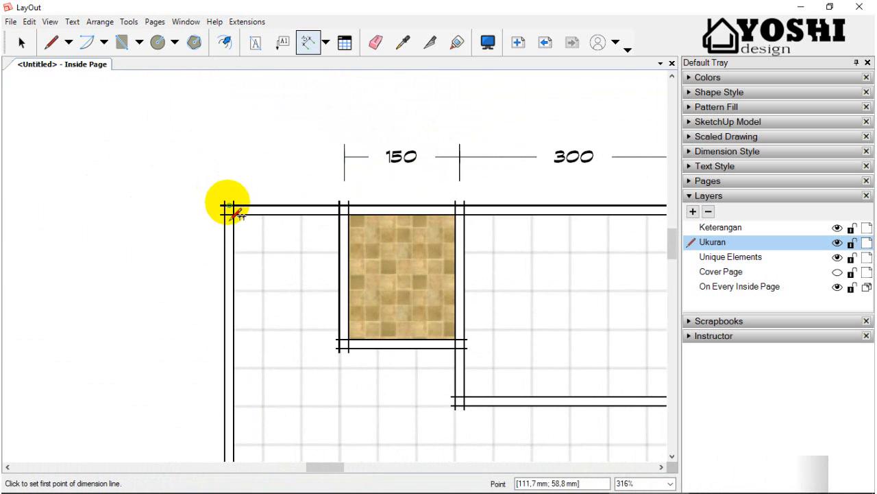
Complete the top chain to the left corner and add an overall width dimension above it.
{"action": "left_click", "coordinate": [228, 204]}
{"action": "scroll", "coordinate": [230, 206], "scroll_direction": "down", "scroll_amount": 1}
{"action": "left_click", "coordinate": [534, 204]}
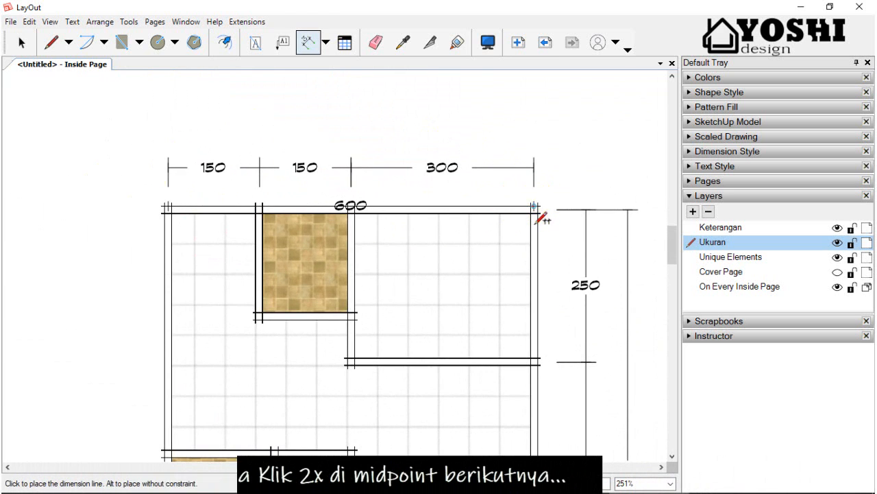
{"action": "left_click", "coordinate": [535, 139]}
{"action": "scroll", "coordinate": [533, 139], "scroll_direction": "down", "scroll_amount": 2}
Dimension the left outer wall from the top corner down to the wall above the lower tiled room.
{"action": "scroll", "coordinate": [257, 194], "scroll_direction": "up", "scroll_amount": 3}
{"action": "left_click", "coordinate": [265, 186]}
{"action": "scroll", "coordinate": [289, 139], "scroll_direction": "down", "scroll_amount": 4}
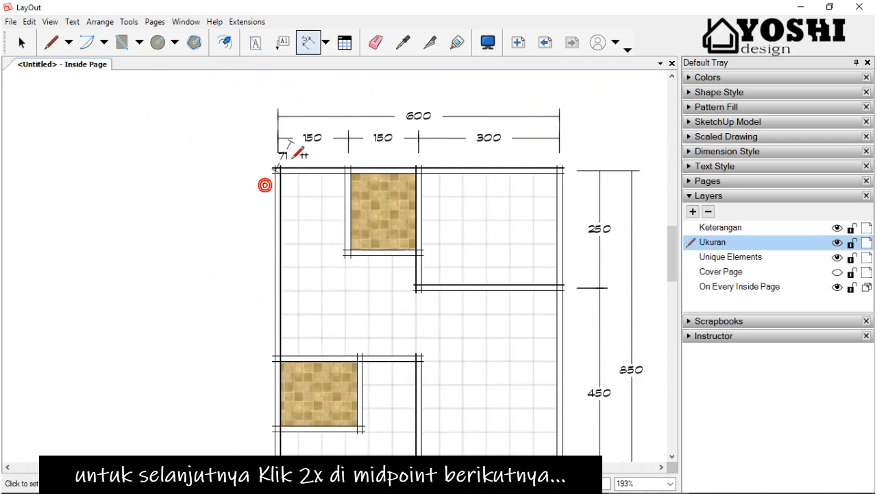
{"action": "scroll", "coordinate": [272, 286], "scroll_direction": "up", "scroll_amount": 3}
{"action": "scroll", "coordinate": [282, 284], "scroll_direction": "up", "scroll_amount": 2}
{"action": "left_click", "coordinate": [285, 283]}
{"action": "scroll", "coordinate": [266, 282], "scroll_direction": "down", "scroll_amount": 3}
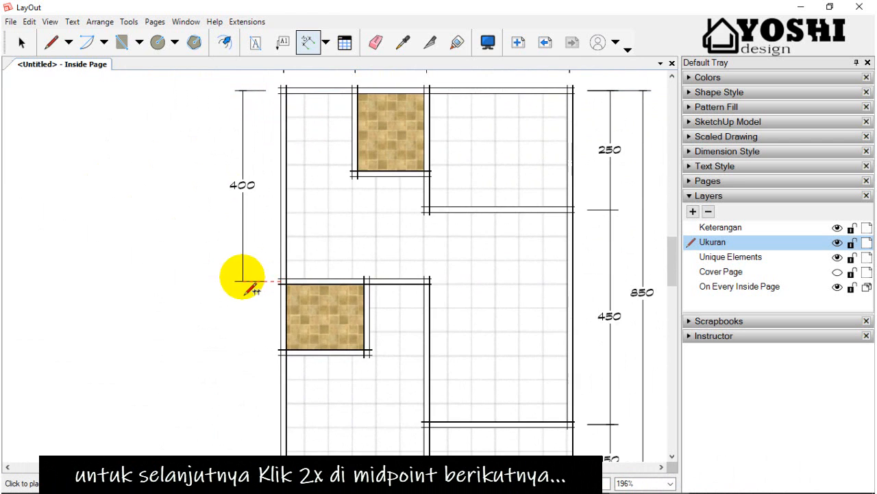
{"action": "left_click", "coordinate": [243, 277]}
Continue the left dimension chain past the lower tiled room and down to the bottom-left corner.
{"action": "scroll", "coordinate": [264, 275], "scroll_direction": "down", "scroll_amount": 3}
{"action": "scroll", "coordinate": [273, 287], "scroll_direction": "up", "scroll_amount": 3}
{"action": "double_click", "coordinate": [292, 296]}
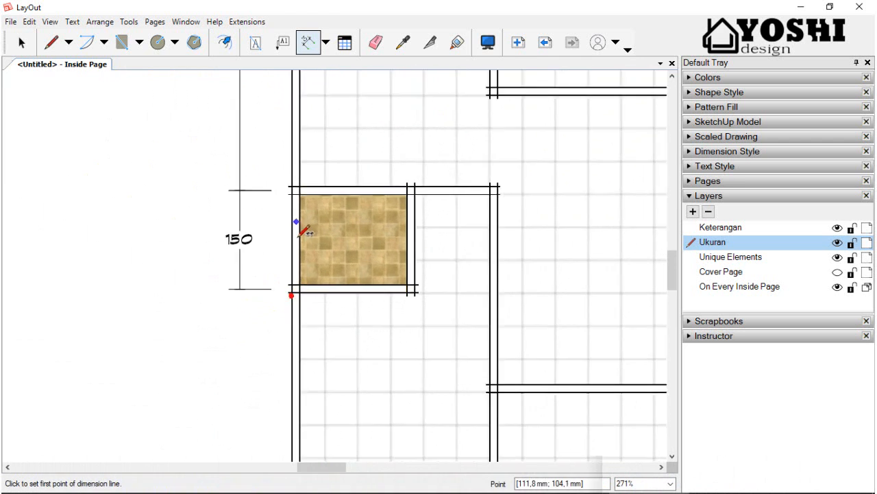
{"action": "scroll", "coordinate": [294, 302], "scroll_direction": "down", "scroll_amount": 2}
{"action": "scroll", "coordinate": [299, 337], "scroll_direction": "up", "scroll_amount": 3}
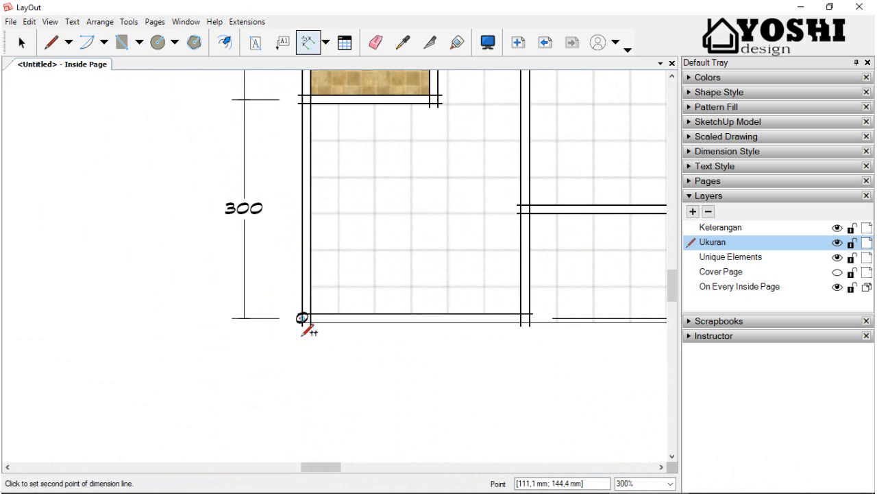
Add an overall dimension along the plan's left side, placed outside the segment chain.
{"action": "scroll", "coordinate": [312, 370], "scroll_direction": "down", "scroll_amount": 5}
{"action": "scroll", "coordinate": [304, 186], "scroll_direction": "up", "scroll_amount": 5}
{"action": "left_click", "coordinate": [325, 196]}
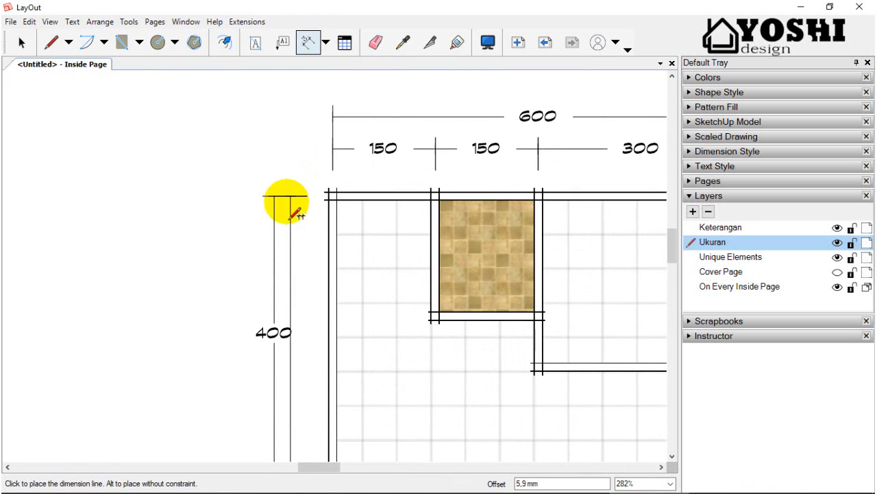
{"action": "scroll", "coordinate": [259, 213], "scroll_direction": "down", "scroll_amount": 2}
{"action": "left_click", "coordinate": [247, 198]}
{"action": "scroll", "coordinate": [247, 199], "scroll_direction": "down", "scroll_amount": 4}
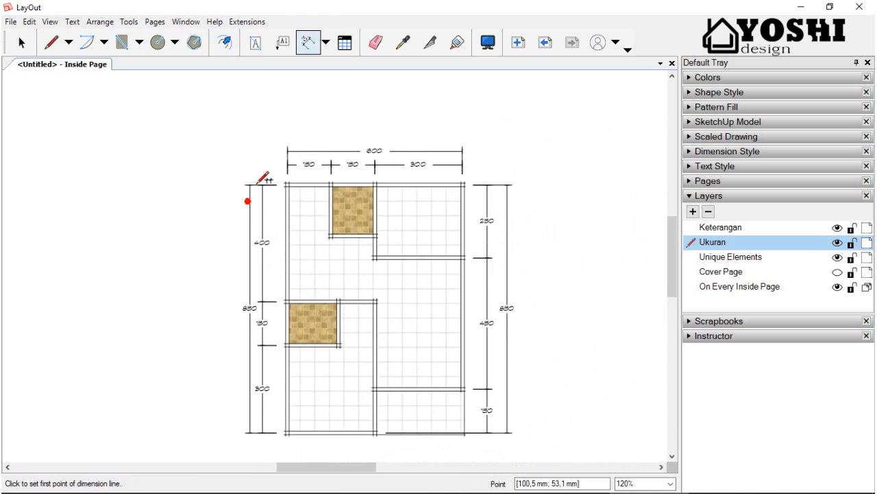
Dimension the plan's bottom edge in two segments, from the left corner to the middle wall and on to the right wall.
{"action": "scroll", "coordinate": [333, 290], "scroll_direction": "up", "scroll_amount": 6}
{"action": "left_click", "coordinate": [260, 335]}
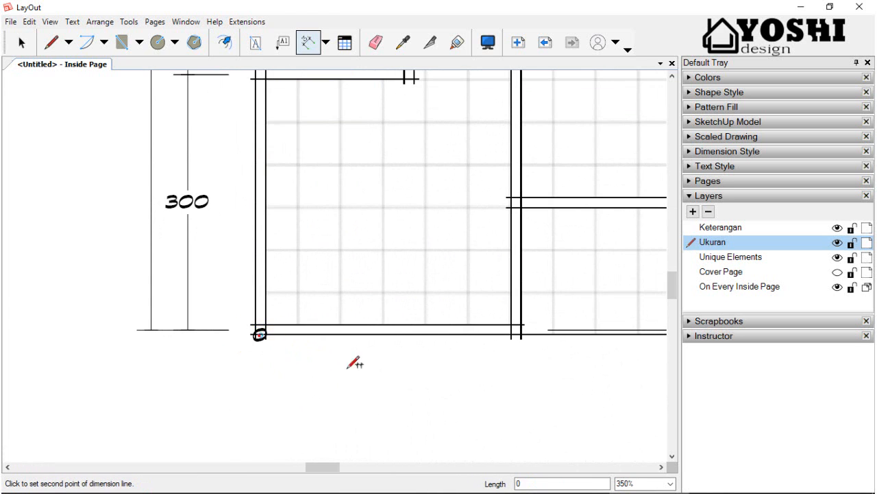
{"action": "left_click", "coordinate": [514, 336]}
{"action": "scroll", "coordinate": [513, 335], "scroll_direction": "down", "scroll_amount": 2}
{"action": "left_click", "coordinate": [485, 407]}
{"action": "scroll", "coordinate": [564, 345], "scroll_direction": "down", "scroll_amount": 3}
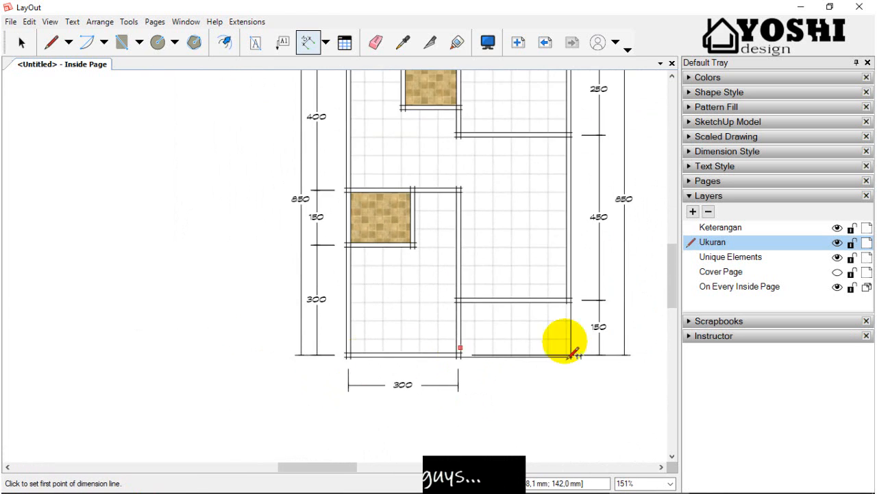
{"action": "scroll", "coordinate": [564, 245], "scroll_direction": "up", "scroll_amount": 4}
{"action": "scroll", "coordinate": [565, 314], "scroll_direction": "down", "scroll_amount": 3}
{"action": "left_click", "coordinate": [560, 293]}
Add an overall width dimension beneath the two bottom segments.
{"action": "left_click", "coordinate": [306, 359]}
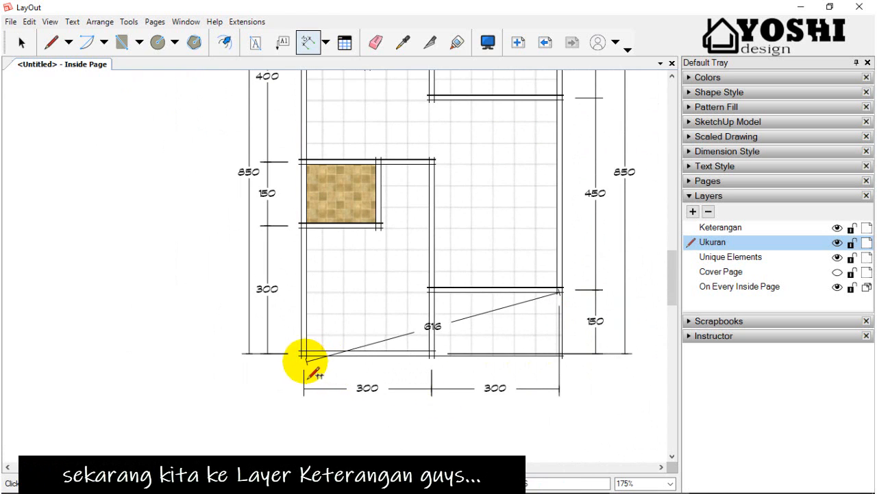
{"action": "scroll", "coordinate": [308, 354], "scroll_direction": "up", "scroll_amount": 2}
{"action": "scroll", "coordinate": [308, 370], "scroll_direction": "down", "scroll_amount": 4}
{"action": "left_click", "coordinate": [312, 386]}
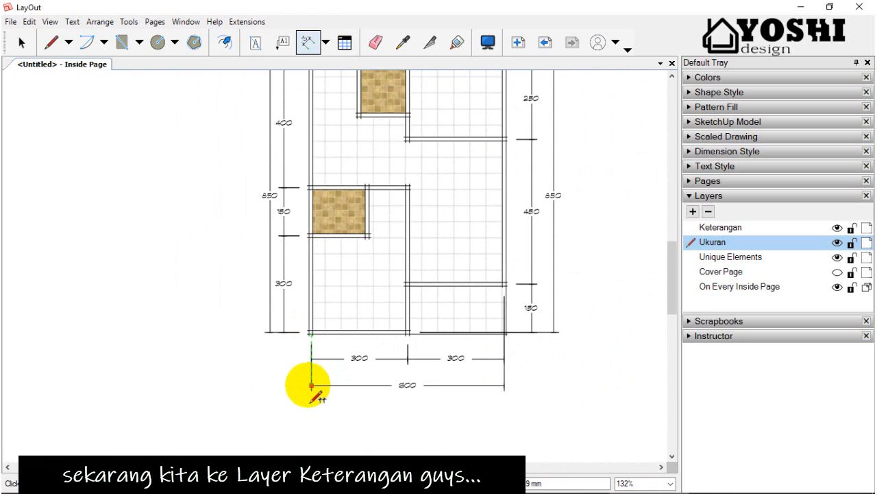
{"action": "scroll", "coordinate": [404, 346], "scroll_direction": "down", "scroll_amount": 3}
Make Keterangan the current layer and display the "Yoshi NEW : Drafting Symbols" scrapbook.
{"action": "left_click", "coordinate": [21, 42]}
{"action": "scroll", "coordinate": [423, 334], "scroll_direction": "up", "scroll_amount": 2}
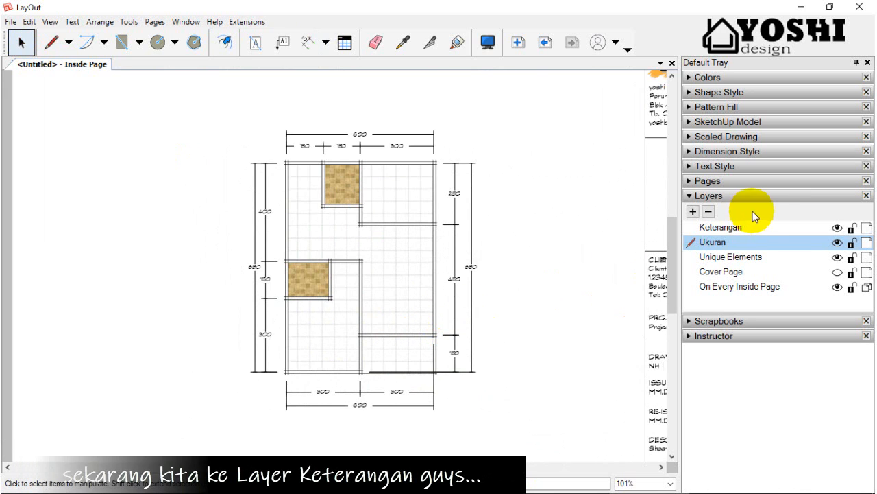
{"action": "left_click", "coordinate": [724, 227]}
{"action": "left_click", "coordinate": [708, 197]}
{"action": "left_click", "coordinate": [716, 210]}
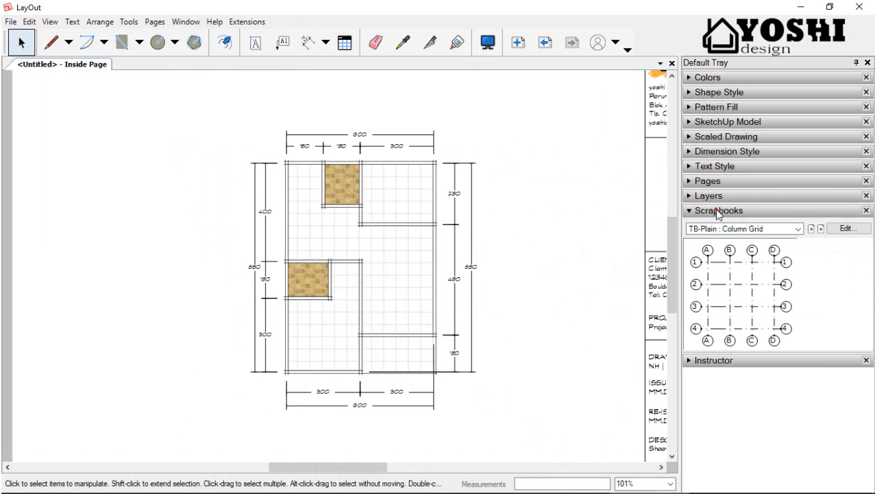
{"action": "left_click", "coordinate": [798, 228]}
{"action": "left_click", "coordinate": [713, 390]}
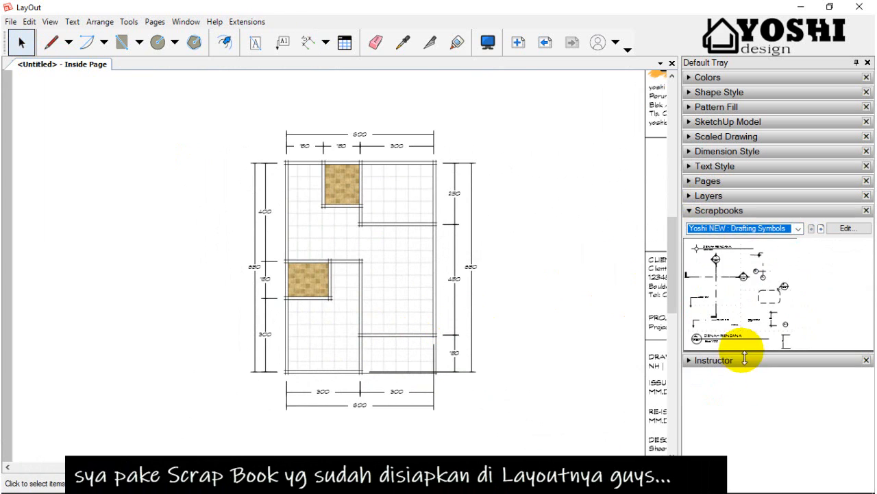
Insert the numbered grid bubble "10" from the scrapbook and align its dashed line with the bottom wall's centerline at the left corner.
{"action": "left_click", "coordinate": [761, 281]}
{"action": "scroll", "coordinate": [213, 380], "scroll_direction": "up", "scroll_amount": 5}
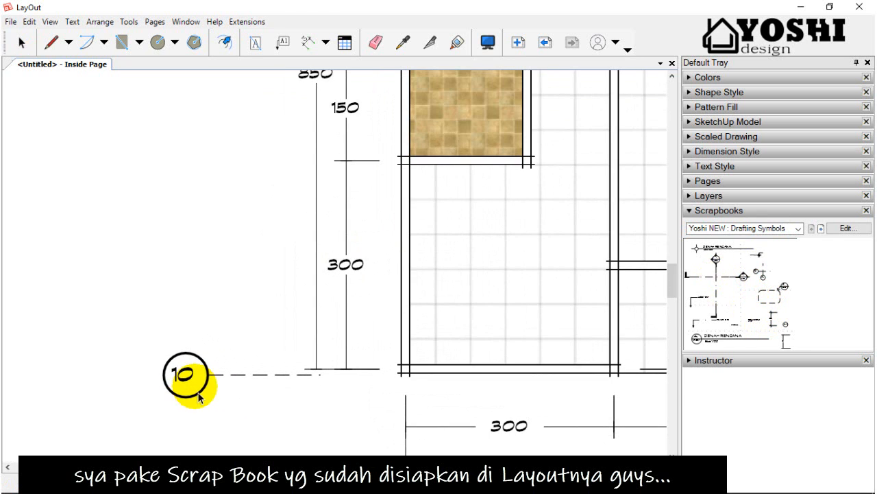
{"action": "left_click", "coordinate": [228, 390]}
{"action": "scroll", "coordinate": [259, 377], "scroll_direction": "up", "scroll_amount": 1}
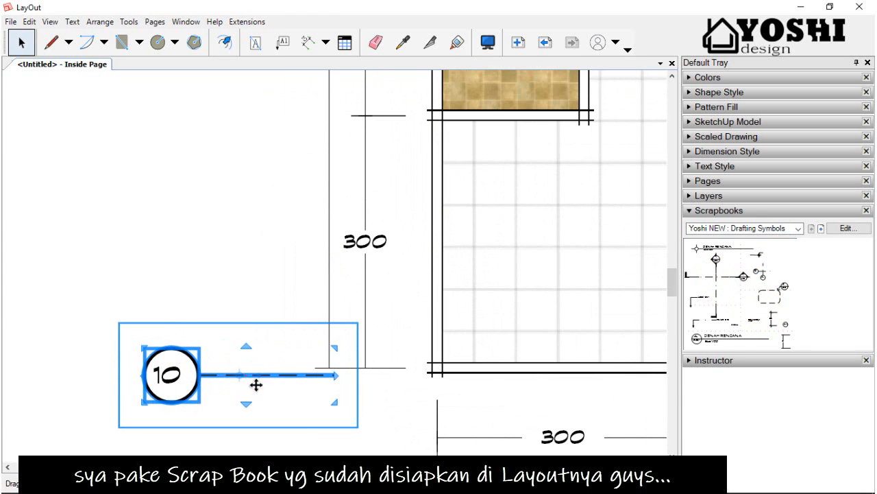
{"action": "left_click_drag", "start_coordinate": [256, 386], "coordinate": [447, 379]}
{"action": "scroll", "coordinate": [442, 377], "scroll_direction": "down", "scroll_amount": 3}
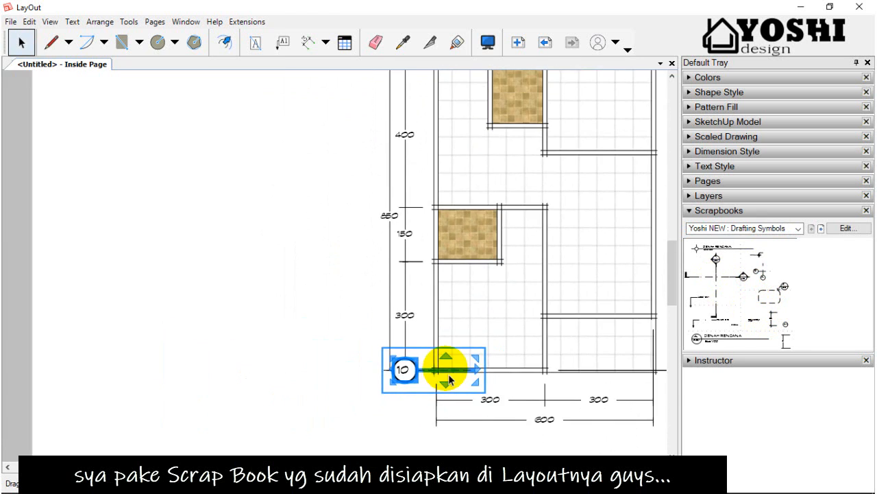
Copy the "10" grid bubble up to the centerlines of the walls below and above the lower tiled room.
{"action": "scroll", "coordinate": [439, 380], "scroll_direction": "up", "scroll_amount": 2}
{"action": "left_click_drag", "start_coordinate": [435, 384], "coordinate": [438, 224], "text": "ctrl"}
{"action": "scroll", "coordinate": [437, 210], "scroll_direction": "up", "scroll_amount": 3}
{"action": "scroll", "coordinate": [395, 269], "scroll_direction": "down", "scroll_amount": 5}
{"action": "scroll", "coordinate": [405, 213], "scroll_direction": "up", "scroll_amount": 3}
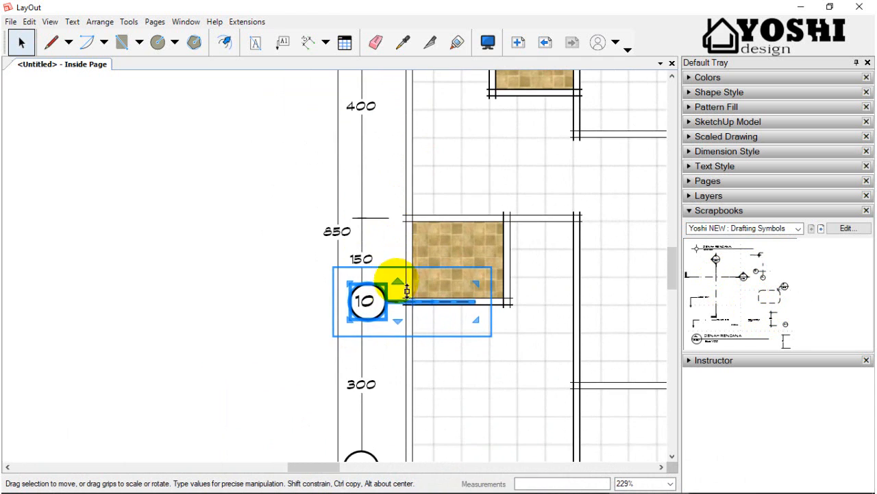
{"action": "left_click_drag", "start_coordinate": [386, 298], "coordinate": [399, 226], "text": "ctrl"}
{"action": "scroll", "coordinate": [403, 240], "scroll_direction": "down", "scroll_amount": 2}
{"action": "scroll", "coordinate": [413, 254], "scroll_direction": "up", "scroll_amount": 3}
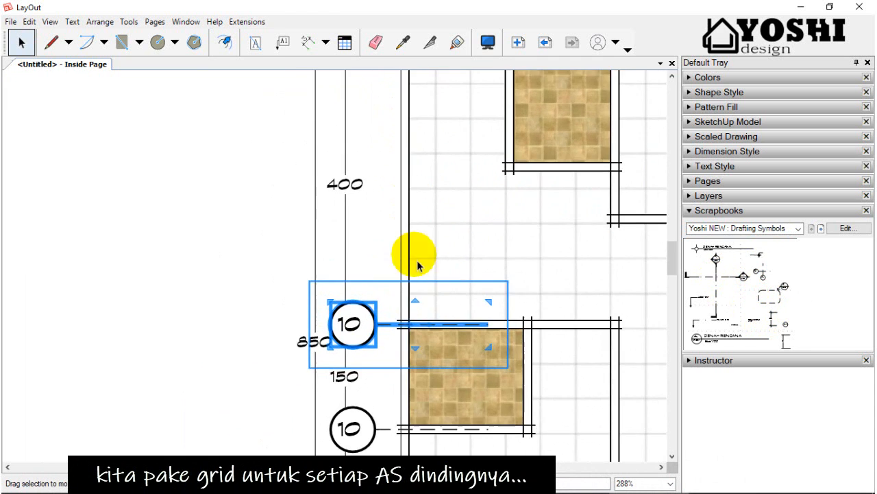
Copy the "10" grid bubble to the top wall and align it with the wall's centerline at the left corner.
{"action": "scroll", "coordinate": [397, 327], "scroll_direction": "up", "scroll_amount": 2}
{"action": "scroll", "coordinate": [397, 327], "scroll_direction": "down", "scroll_amount": 1}
{"action": "left_click_drag", "start_coordinate": [397, 327], "coordinate": [402, 89], "text": "ctrl"}
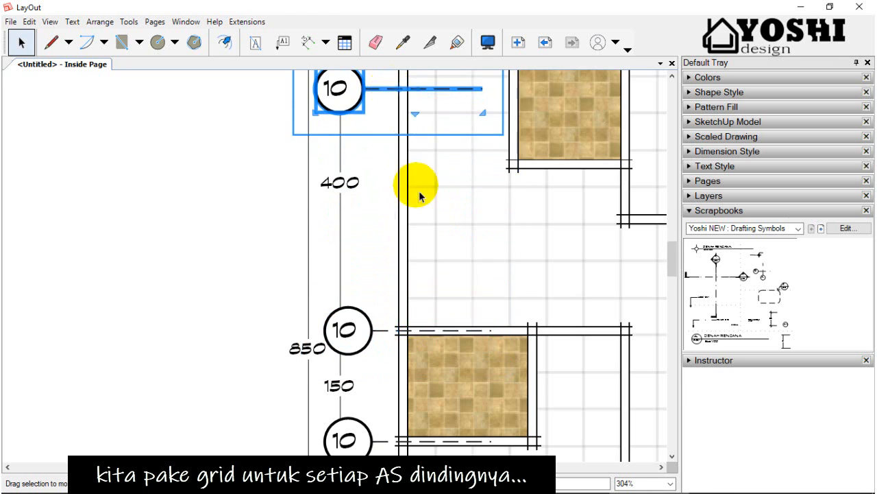
{"action": "scroll", "coordinate": [417, 192], "scroll_direction": "down", "scroll_amount": 4}
{"action": "scroll", "coordinate": [405, 133], "scroll_direction": "up", "scroll_amount": 5}
{"action": "left_click_drag", "start_coordinate": [416, 163], "coordinate": [402, 87]}
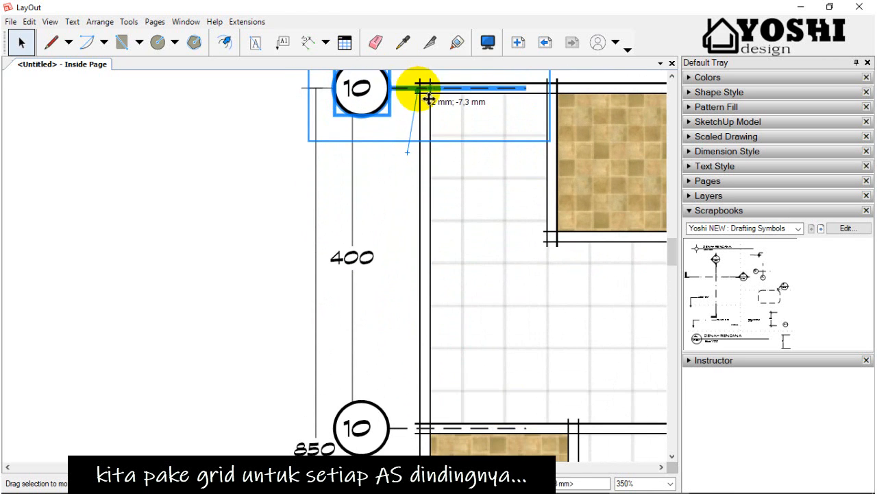
Insert the lettered grid bubble "A" from the scrapbook below the plan's bottom-left corner and select it.
{"action": "scroll", "coordinate": [391, 176], "scroll_direction": "down", "scroll_amount": 4}
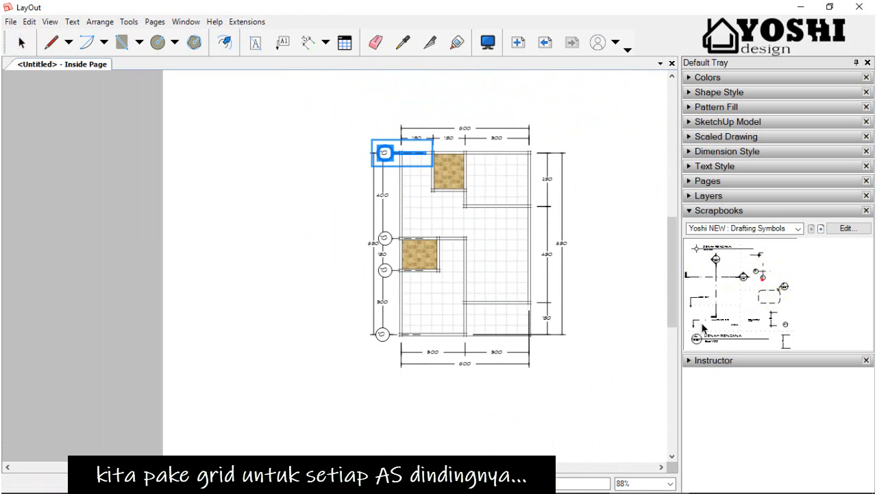
{"action": "scroll", "coordinate": [390, 371], "scroll_direction": "up", "scroll_amount": 4}
{"action": "scroll", "coordinate": [412, 349], "scroll_direction": "up", "scroll_amount": 1}
{"action": "left_click", "coordinate": [365, 438]}
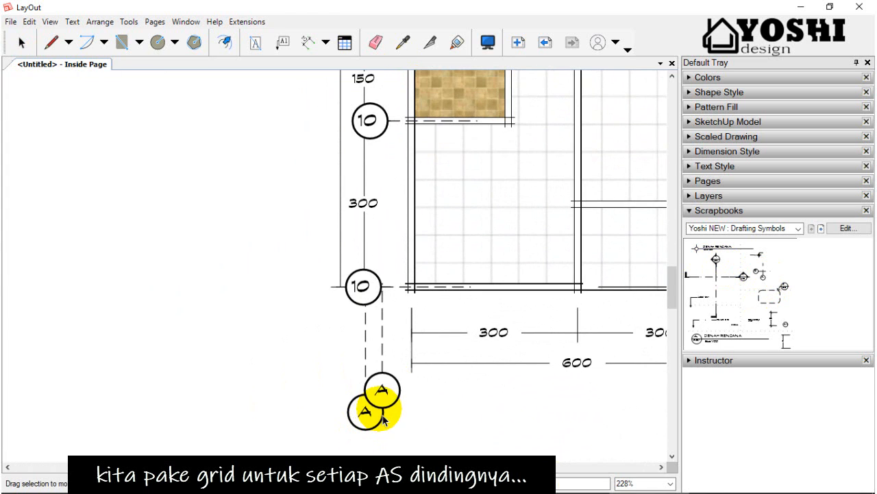
{"action": "left_click", "coordinate": [382, 412]}
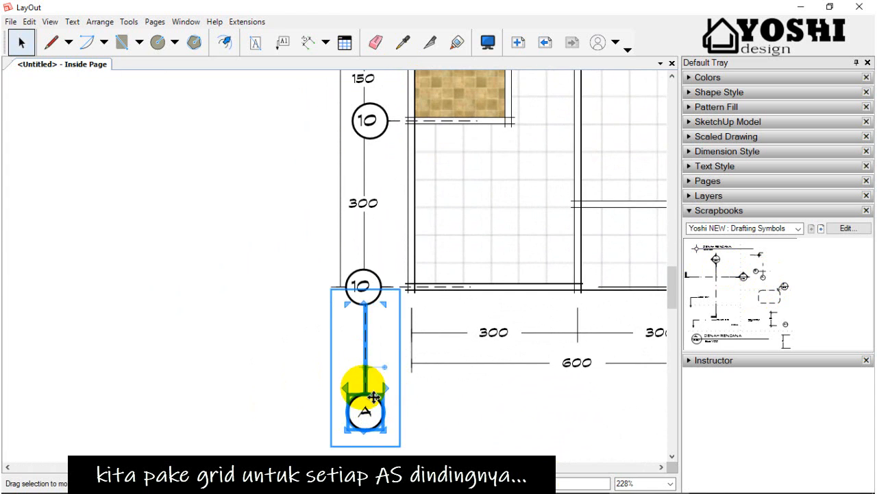
Place "A" grid bubbles on the centerlines of the left wall, the lower tiled room's right wall, the middle wall and the right wall.
{"action": "left_click_drag", "start_coordinate": [374, 396], "coordinate": [580, 309]}
{"action": "scroll", "coordinate": [546, 367], "scroll_direction": "down", "scroll_amount": 4}
{"action": "scroll", "coordinate": [549, 336], "scroll_direction": "up", "scroll_amount": 2}
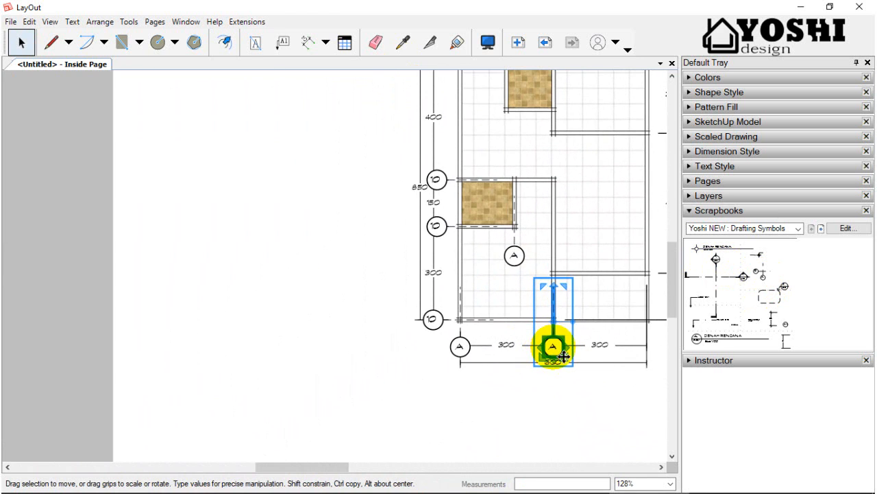
{"action": "left_click_drag", "start_coordinate": [564, 355], "coordinate": [655, 301]}
{"action": "scroll", "coordinate": [431, 299], "scroll_direction": "up", "scroll_amount": 2}
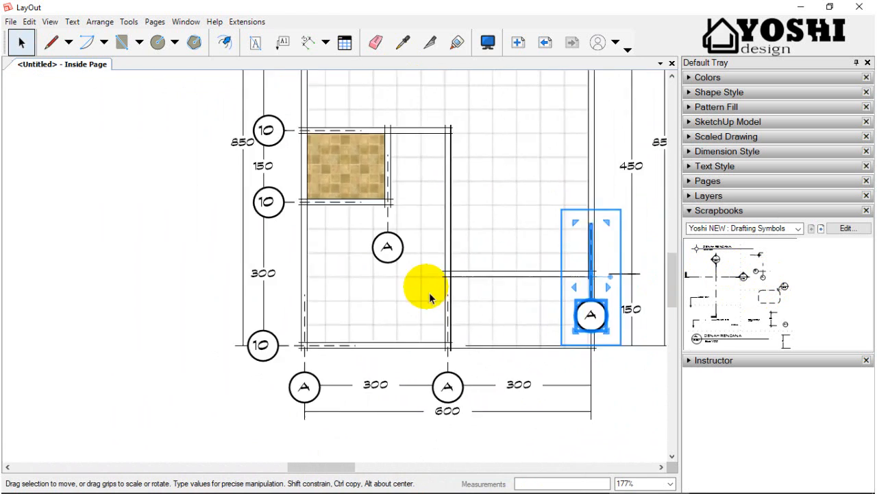
Bottom-align the left and middle "A" grid bubbles with the lower "A" bubble under the right wall.
{"action": "scroll", "coordinate": [582, 314], "scroll_direction": "down", "scroll_amount": 5}
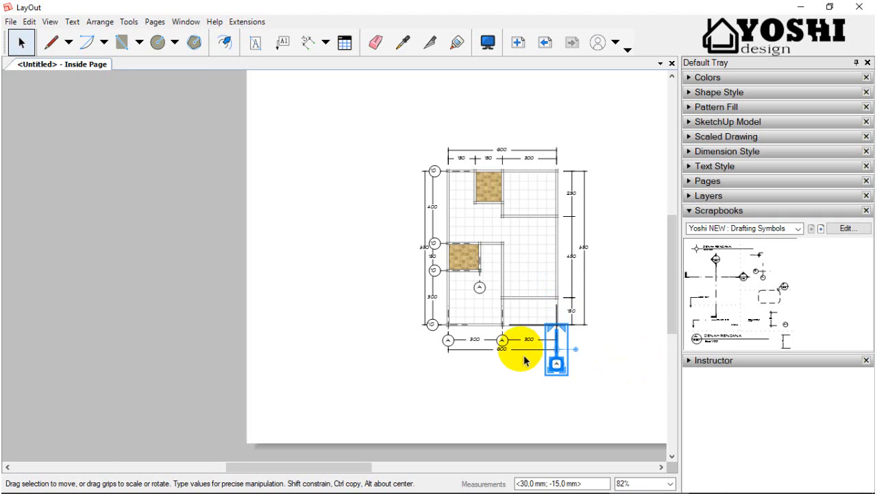
{"action": "scroll", "coordinate": [521, 360], "scroll_direction": "up", "scroll_amount": 2}
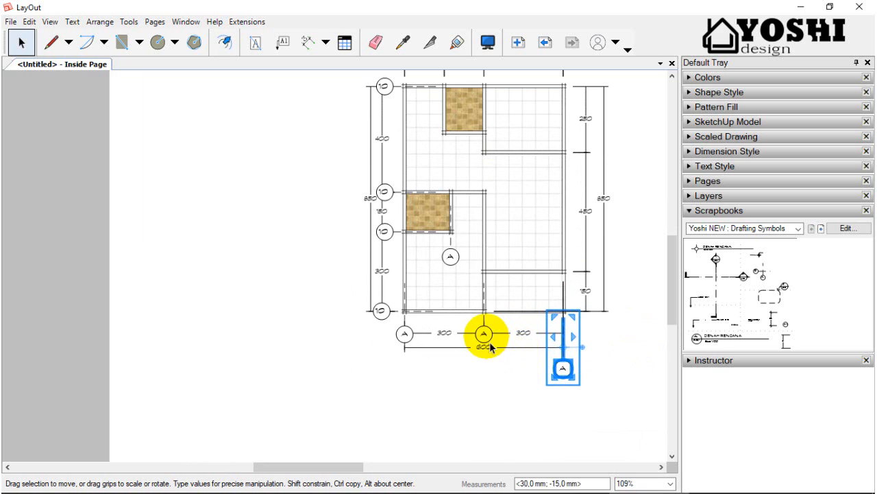
{"action": "left_click", "coordinate": [413, 339], "text": "shift"}
{"action": "right_click", "coordinate": [419, 335]}
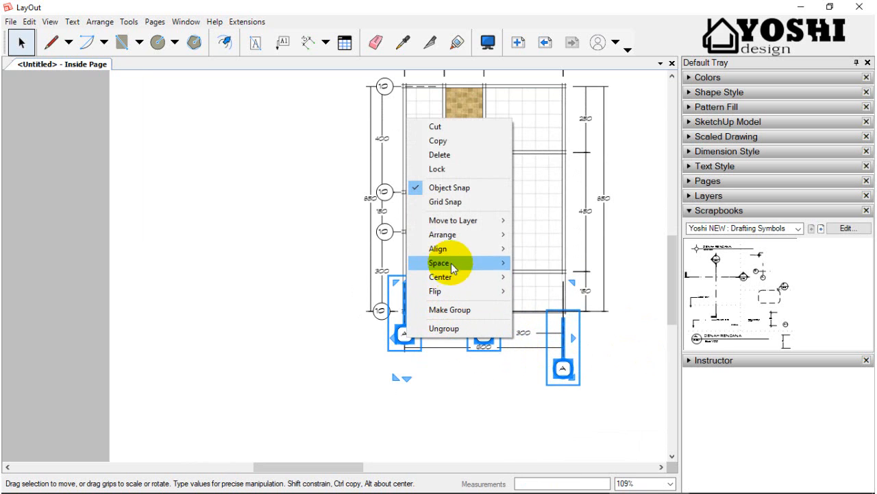
{"action": "mouse_move", "coordinate": [479, 249]}
{"action": "left_click", "coordinate": [545, 292]}
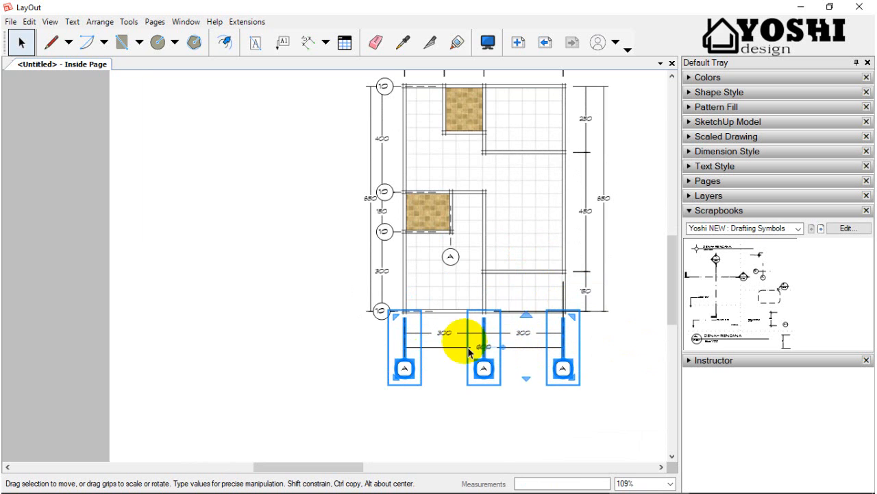
Move the lowest "10" grid bubble outward past the vertical dimensions and left-align the other three "10" bubbles with it.
{"action": "left_click", "coordinate": [382, 317]}
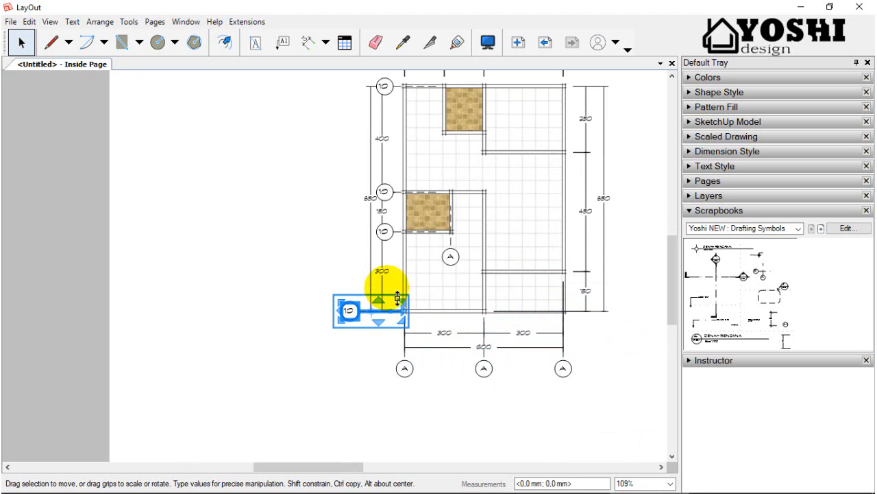
{"action": "scroll", "coordinate": [395, 205], "scroll_direction": "down", "scroll_amount": 2}
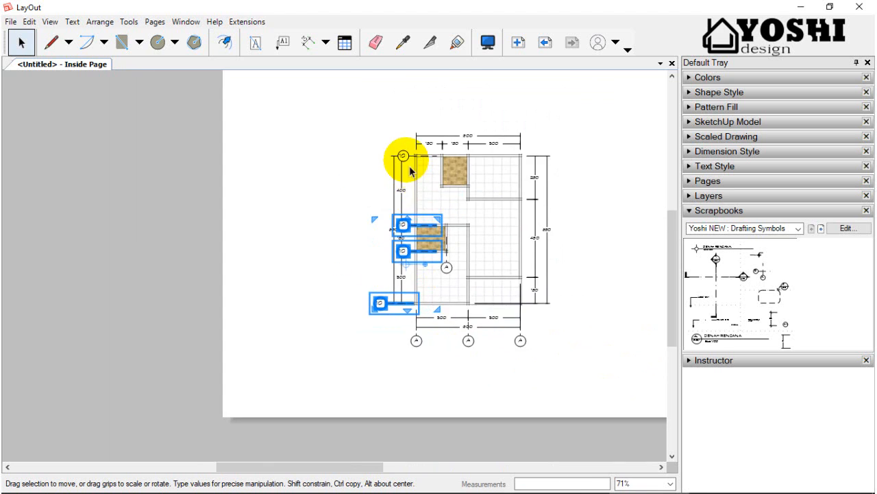
{"action": "scroll", "coordinate": [412, 163], "scroll_direction": "up", "scroll_amount": 3}
{"action": "right_click", "coordinate": [403, 156]}
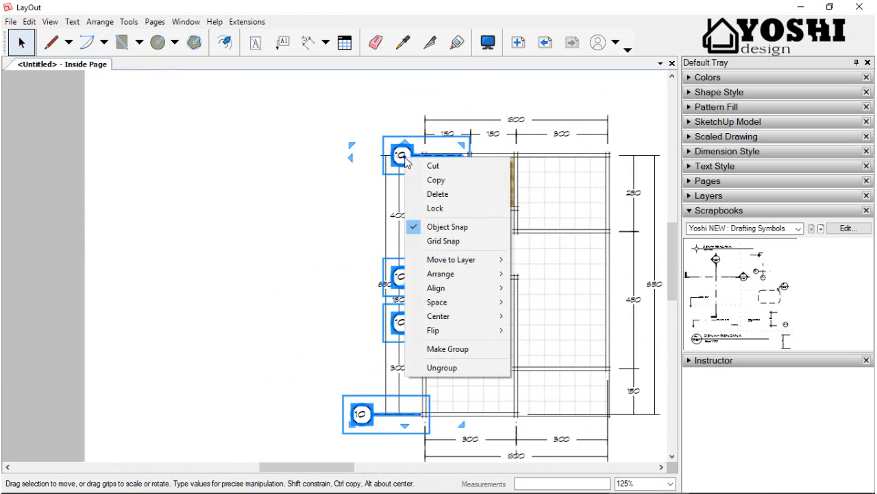
{"action": "mouse_move", "coordinate": [439, 288]}
{"action": "left_click", "coordinate": [538, 300]}
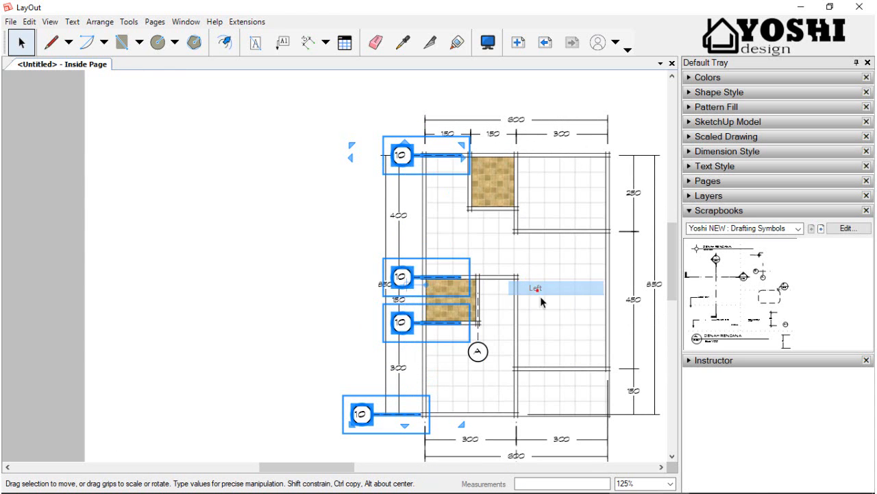
{"action": "left_click", "coordinate": [60, 188]}
Copy the topmost "10" grid bubble to the centerlines of the upper tiled room's bottom wall and the upper-right room's bottom wall.
{"action": "scroll", "coordinate": [404, 165], "scroll_direction": "up", "scroll_amount": 2}
{"action": "left_click", "coordinate": [391, 169]}
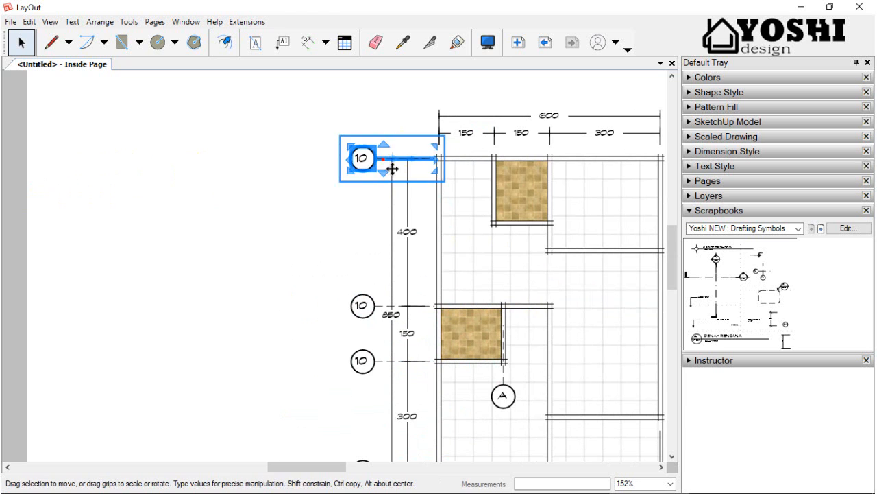
{"action": "left_click_drag", "start_coordinate": [391, 169], "coordinate": [618, 299]}
{"action": "scroll", "coordinate": [497, 230], "scroll_direction": "up", "scroll_amount": 4}
{"action": "scroll", "coordinate": [619, 300], "scroll_direction": "down", "scroll_amount": 3}
Left-align the two copied "10" grid bubbles with the topmost "10" bubble.
{"action": "left_click", "coordinate": [491, 249], "text": "shift"}
{"action": "left_click", "coordinate": [341, 162], "text": "shift"}
{"action": "right_click", "coordinate": [343, 164]}
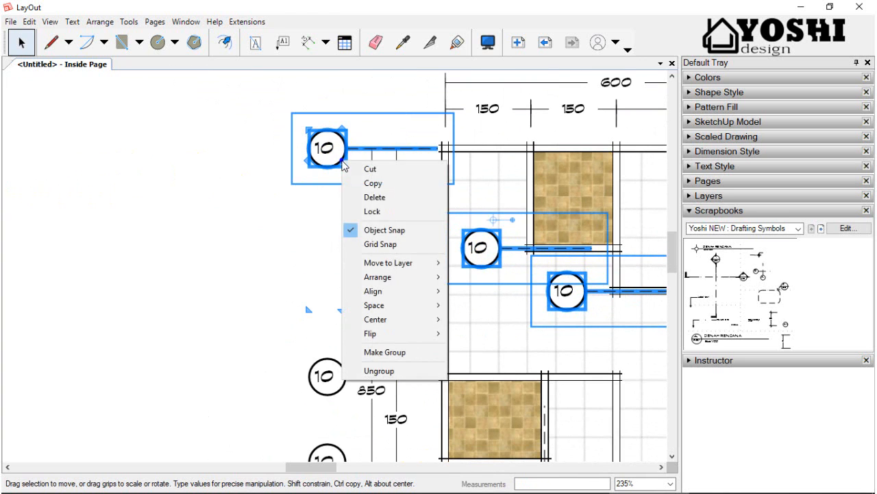
{"action": "left_click", "coordinate": [419, 289]}
{"action": "scroll", "coordinate": [353, 189], "scroll_direction": "down", "scroll_amount": 8}
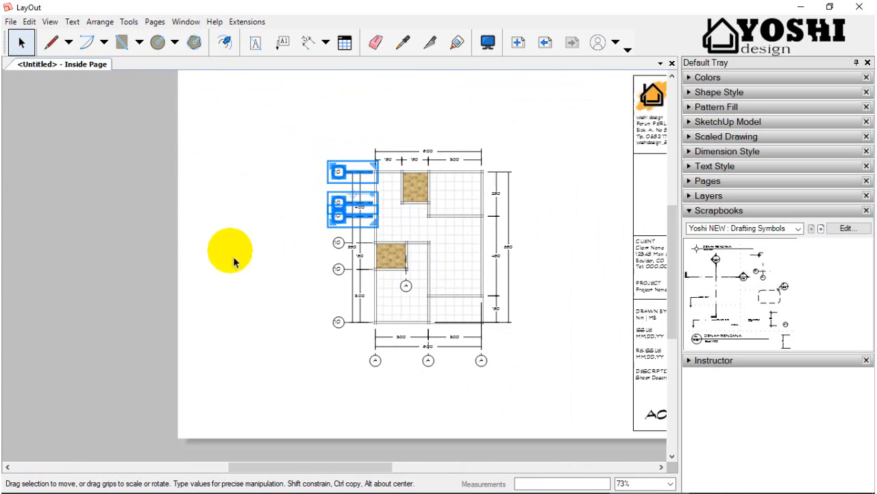
{"action": "left_click", "coordinate": [131, 257]}
Bottom-align the "A" bubble of the lower tiled room's right wall with the "A" bubbles below the plan.
{"action": "scroll", "coordinate": [327, 278], "scroll_direction": "up", "scroll_amount": 2}
{"action": "left_click", "coordinate": [384, 265]}
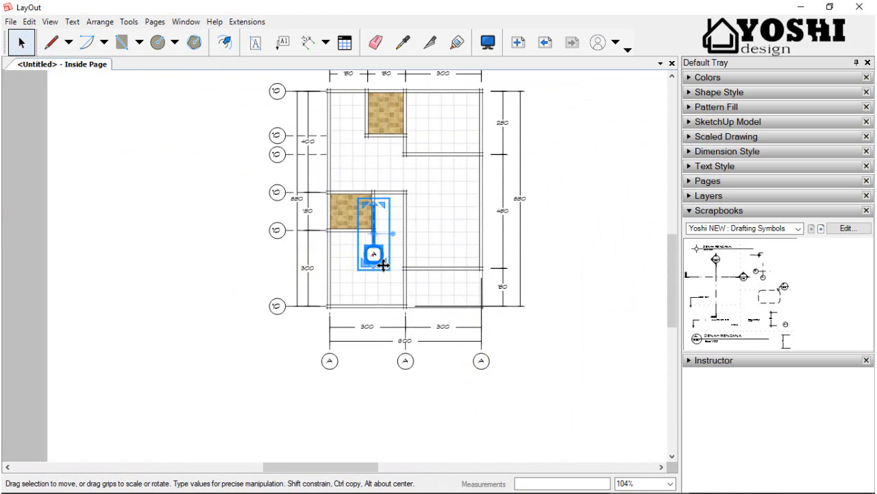
{"action": "left_click", "coordinate": [404, 361], "text": "shift"}
{"action": "right_click", "coordinate": [407, 363]}
{"action": "mouse_move", "coordinate": [438, 288]}
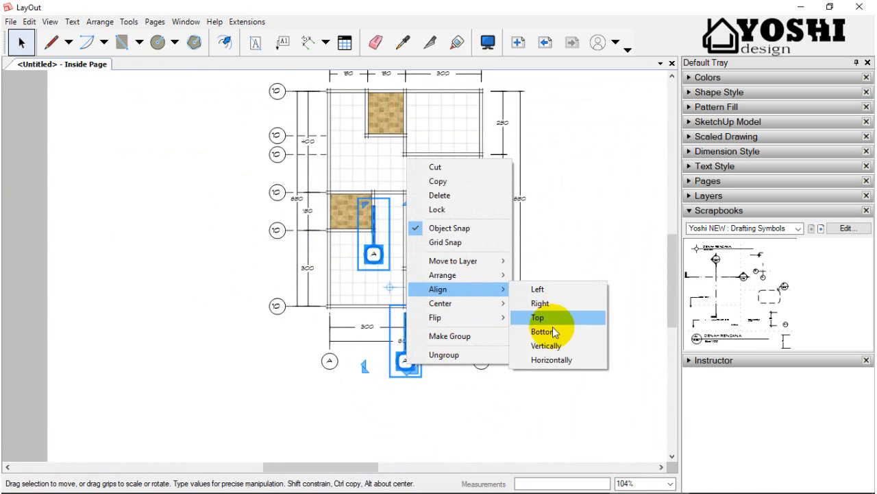
{"action": "left_click", "coordinate": [553, 332]}
{"action": "left_click", "coordinate": [45, 289]}
Relabel the second, third and fourth grid bubbles below the plan as B, C and D.
{"action": "scroll", "coordinate": [323, 358], "scroll_direction": "up", "scroll_amount": 4}
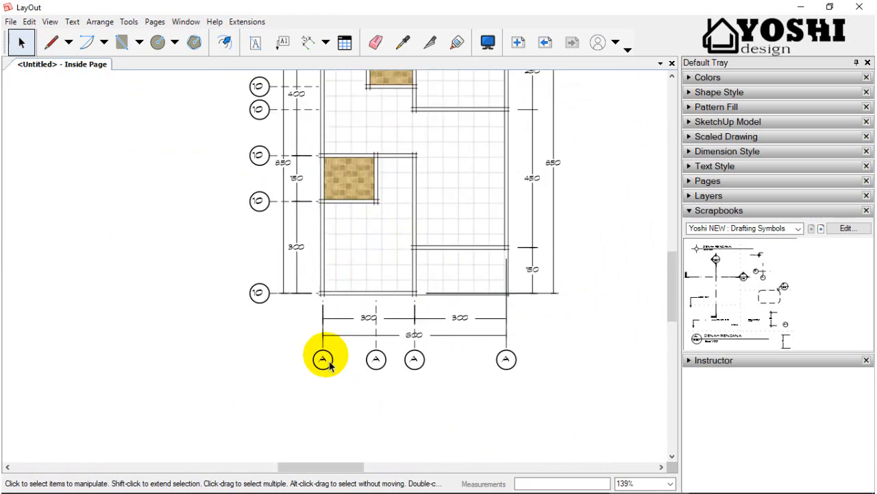
{"action": "left_click", "coordinate": [411, 364]}
{"action": "double_click", "coordinate": [413, 363]}
{"action": "double_click", "coordinate": [416, 364]}
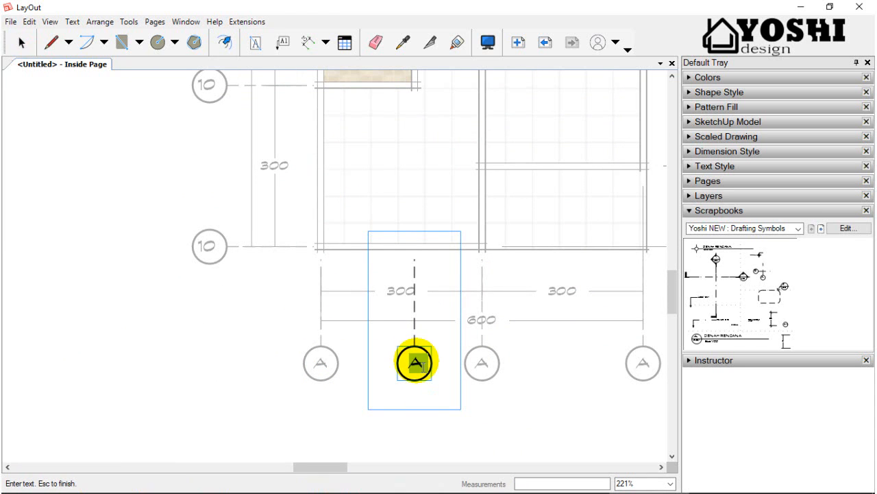
{"action": "left_click", "coordinate": [490, 373]}
{"action": "double_click", "coordinate": [491, 370]}
{"action": "double_click", "coordinate": [491, 369]}
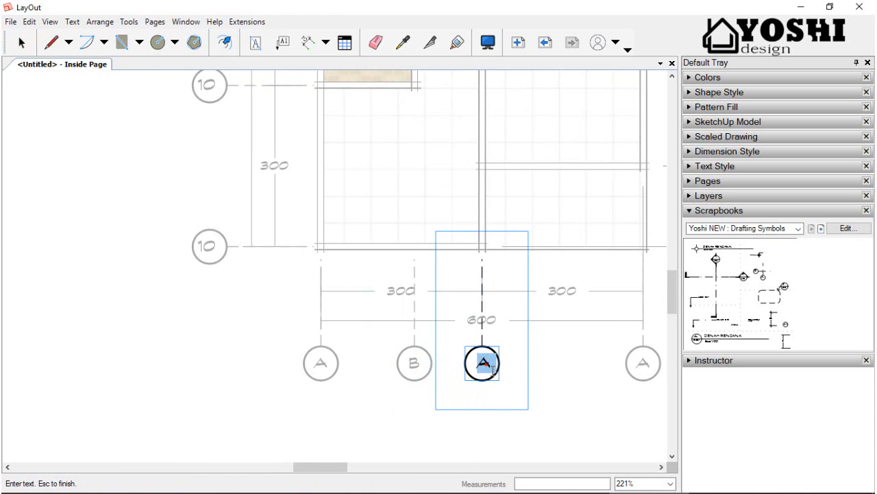
{"action": "left_click", "coordinate": [648, 365]}
{"action": "double_click", "coordinate": [652, 367]}
{"action": "double_click", "coordinate": [653, 369]}
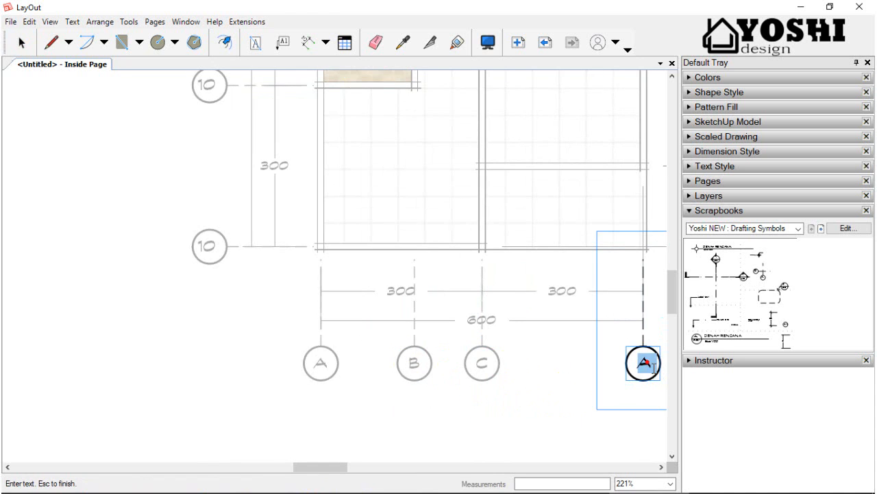
{"action": "left_click", "coordinate": [548, 416]}
Relabel the two lowest "10" grid bubbles beside the plan as 1 and 2, counting upward.
{"action": "scroll", "coordinate": [548, 416], "scroll_direction": "down", "scroll_amount": 4}
{"action": "left_click", "coordinate": [336, 312]}
{"action": "double_click", "coordinate": [335, 312]}
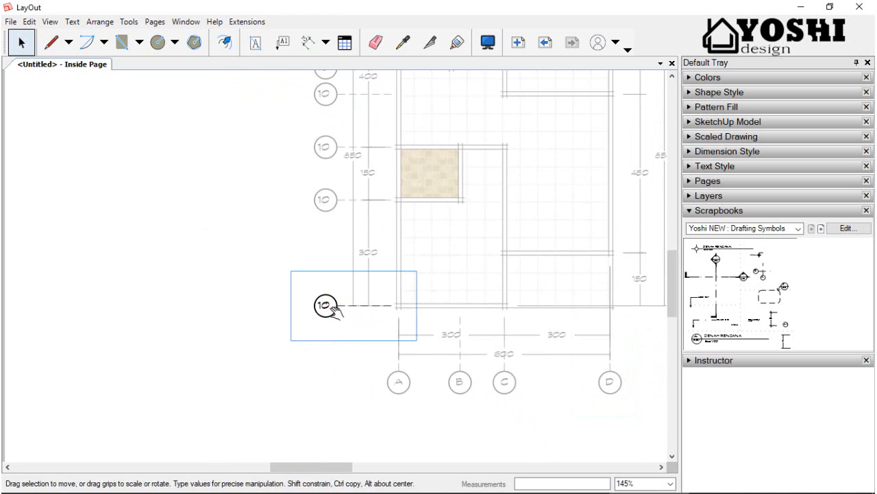
{"action": "double_click", "coordinate": [333, 310]}
{"action": "type", "text": "1"}
{"action": "left_click", "coordinate": [249, 241]}
{"action": "left_click", "coordinate": [327, 201]}
{"action": "double_click", "coordinate": [328, 200]}
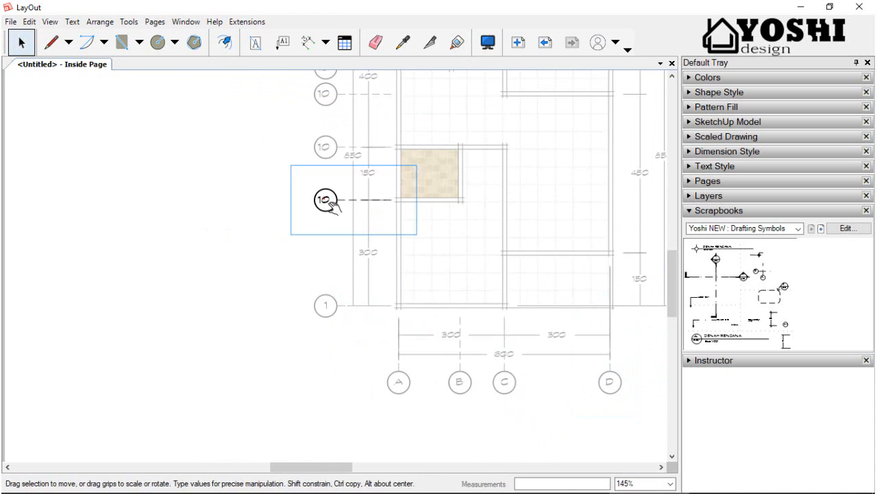
{"action": "double_click", "coordinate": [331, 203]}
{"action": "type", "text": "2"}
{"action": "left_click", "coordinate": [260, 204]}
Relabel the next two "10" grid bubbles above bubble 2 as 3 and 4.
{"action": "left_click", "coordinate": [328, 147]}
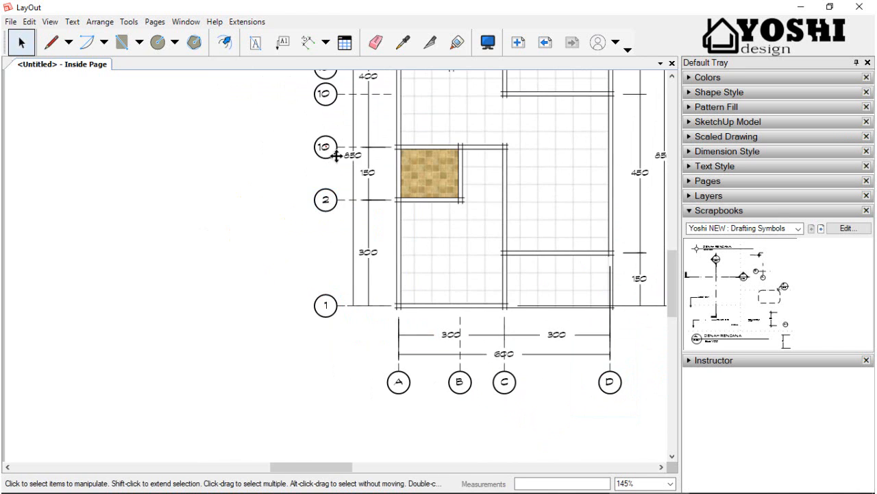
{"action": "double_click", "coordinate": [329, 148]}
{"action": "double_click", "coordinate": [332, 151]}
{"action": "left_click", "coordinate": [274, 133]}
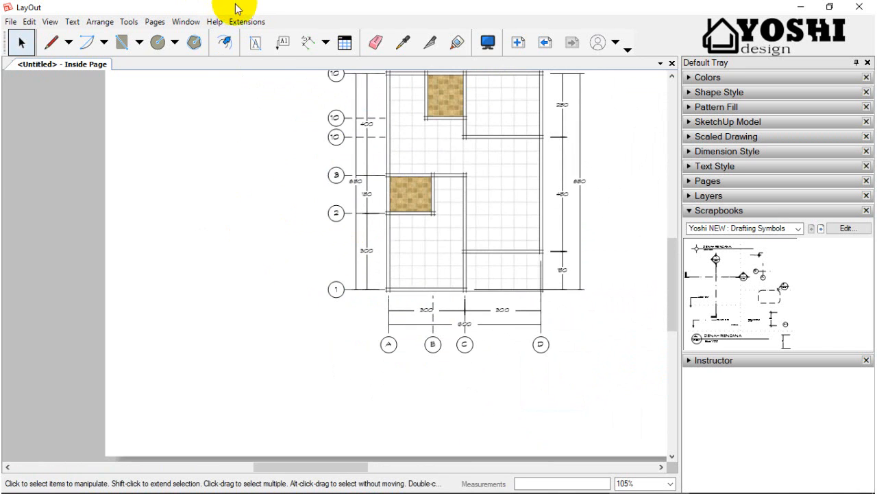
{"action": "scroll", "coordinate": [342, 145], "scroll_direction": "up", "scroll_amount": 5}
{"action": "left_click", "coordinate": [346, 151]}
{"action": "double_click", "coordinate": [346, 150]}
{"action": "double_click", "coordinate": [343, 149]}
{"action": "type", "text": "4"}
{"action": "left_click", "coordinate": [307, 141]}
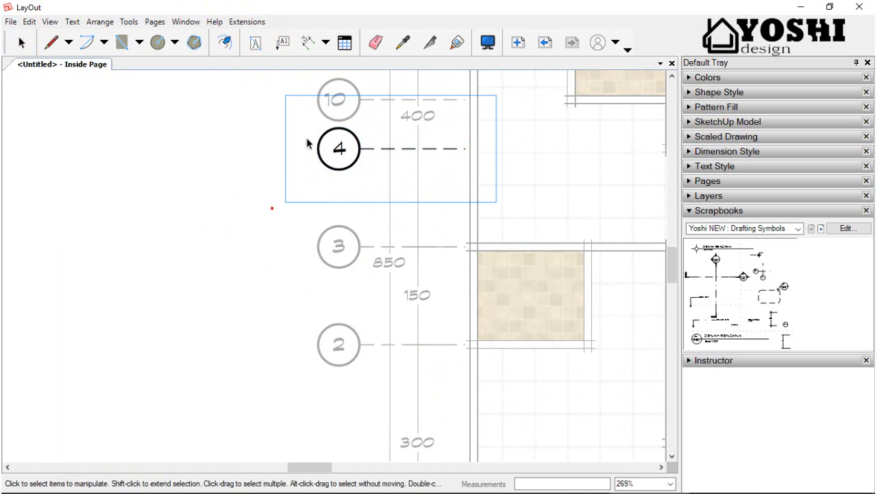
Relabel the two remaining "10" grid bubbles above bubble 4 as 5 and 6.
{"action": "left_click", "coordinate": [336, 99]}
{"action": "double_click", "coordinate": [336, 100]}
{"action": "double_click", "coordinate": [337, 98]}
{"action": "type", "text": "5"}
{"action": "left_click", "coordinate": [264, 178]}
{"action": "scroll", "coordinate": [366, 277], "scroll_direction": "down", "scroll_amount": 4}
{"action": "scroll", "coordinate": [348, 107], "scroll_direction": "up", "scroll_amount": 2}
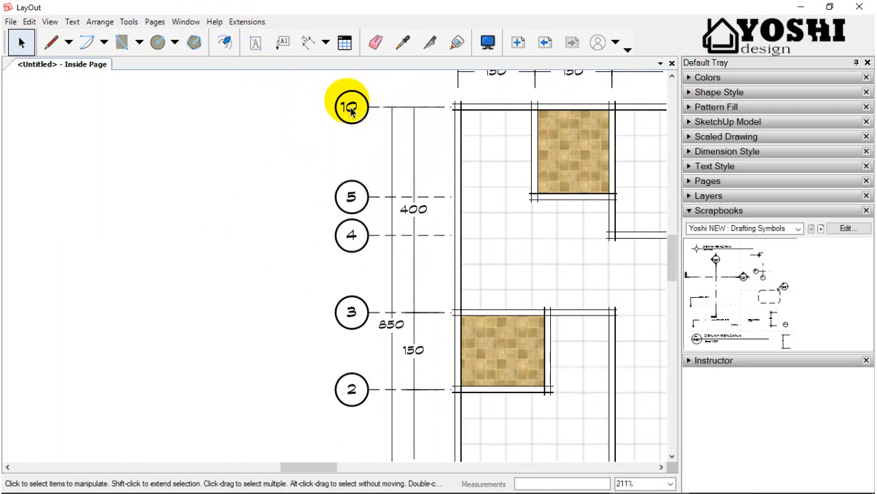
{"action": "double_click", "coordinate": [350, 106]}
{"action": "double_click", "coordinate": [353, 107]}
{"action": "double_click", "coordinate": [352, 107]}
{"action": "type", "text": "6"}
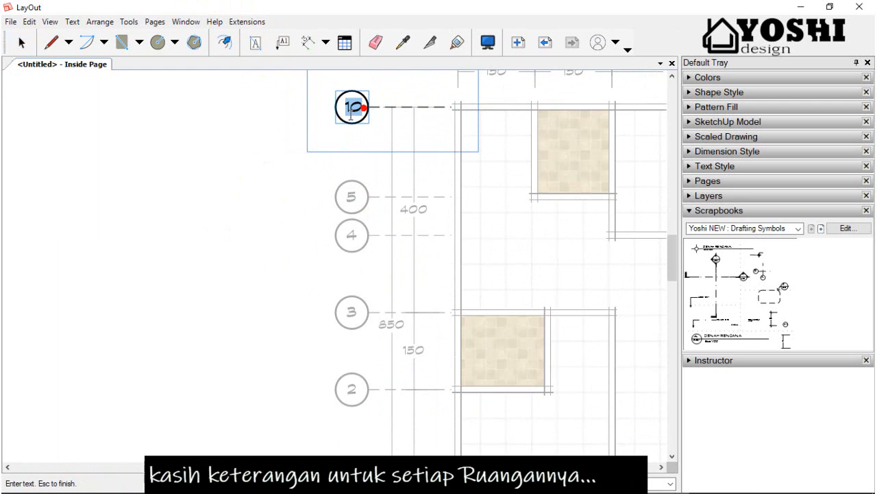
{"action": "left_click", "coordinate": [242, 178]}
Insert the "Ruang Keluarga ± 0.00" room label from the scrapbook and copy it into the plan's main rooms and the bottom-right terrace.
{"action": "scroll", "coordinate": [327, 171], "scroll_direction": "down", "scroll_amount": 7}
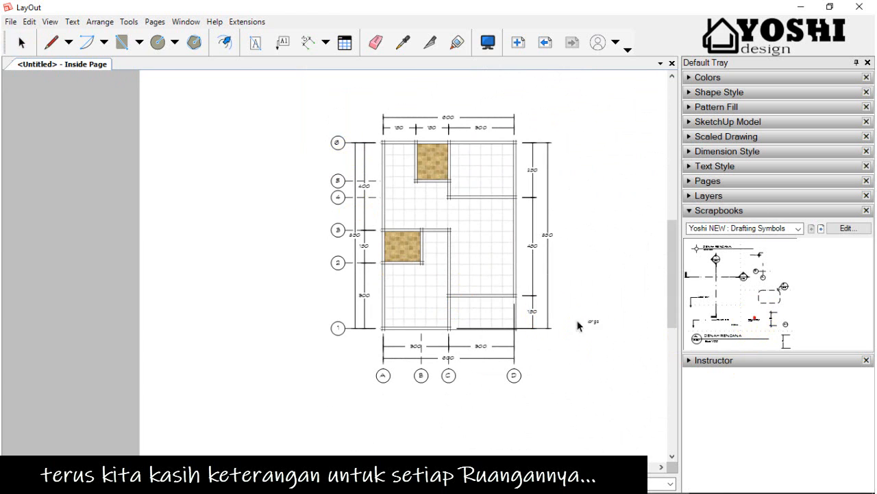
{"action": "scroll", "coordinate": [488, 264], "scroll_direction": "up", "scroll_amount": 6}
{"action": "scroll", "coordinate": [489, 254], "scroll_direction": "down", "scroll_amount": 4}
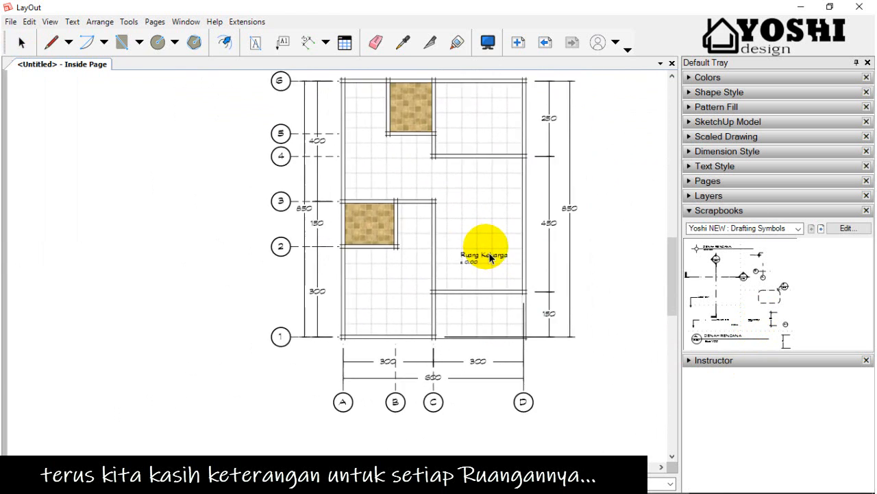
{"action": "scroll", "coordinate": [490, 255], "scroll_direction": "down", "scroll_amount": 1}
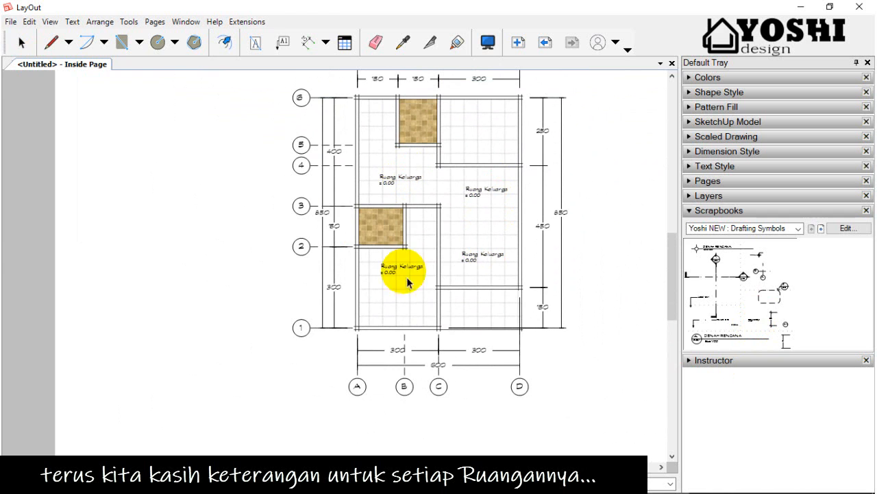
{"action": "left_click", "coordinate": [462, 295]}
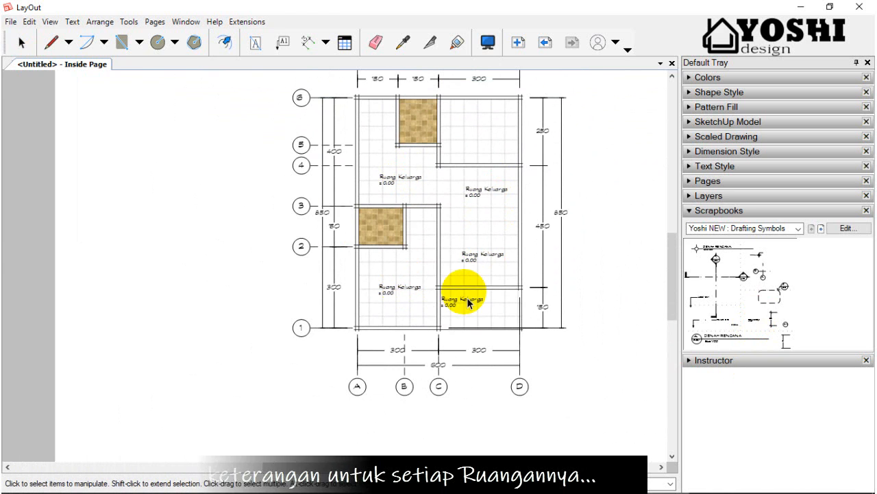
Change the room name in the bottom-right area's label to "Teras".
{"action": "scroll", "coordinate": [463, 297], "scroll_direction": "up", "scroll_amount": 2}
{"action": "scroll", "coordinate": [488, 308], "scroll_direction": "up", "scroll_amount": 1}
{"action": "double_click", "coordinate": [486, 312]}
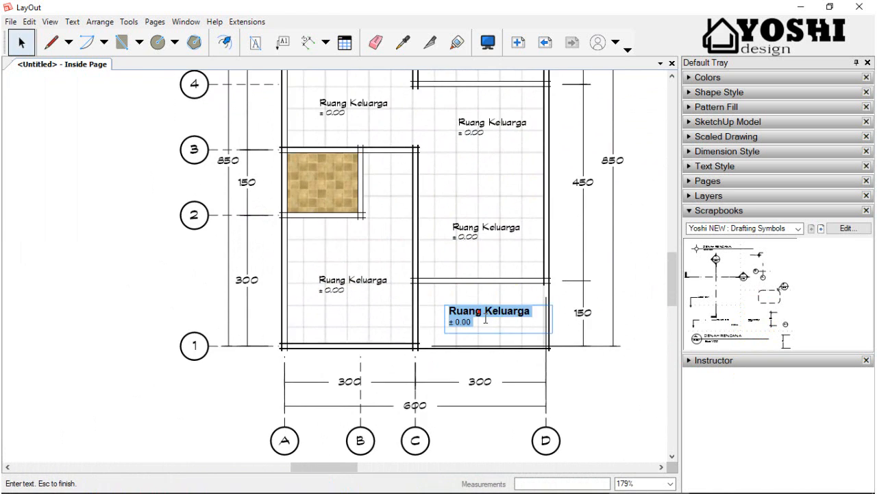
{"action": "scroll", "coordinate": [487, 313], "scroll_direction": "up", "scroll_amount": 1}
{"action": "left_click", "coordinate": [553, 315]}
{"action": "left_click_drag", "start_coordinate": [552, 315], "coordinate": [462, 316]}
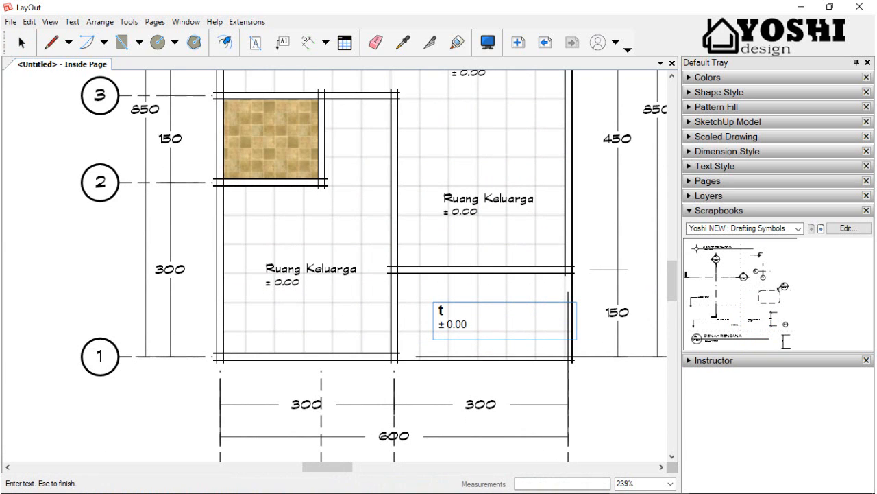
{"action": "left_click", "coordinate": [338, 304]}
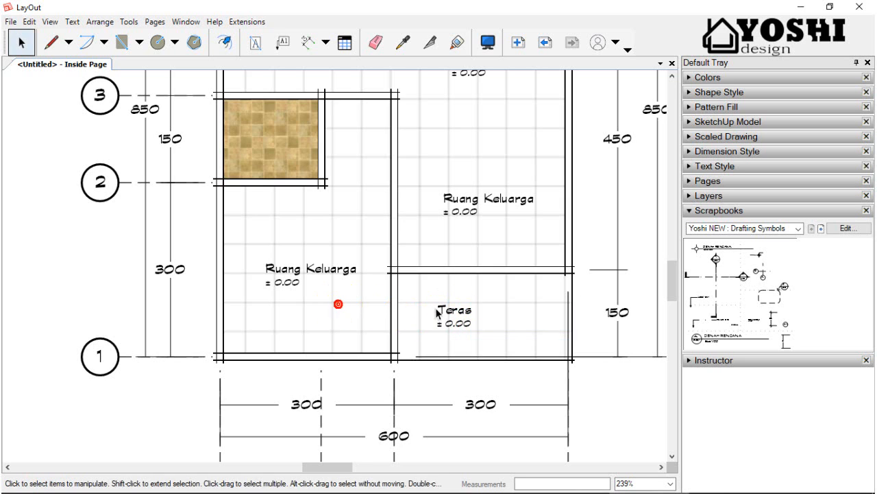
Change the room name in the bottom-left room's label to "Kmr. Tidur Utama".
{"action": "double_click", "coordinate": [330, 275]}
{"action": "scroll", "coordinate": [325, 274], "scroll_direction": "up", "scroll_amount": 1}
{"action": "triple_click", "coordinate": [393, 268]}
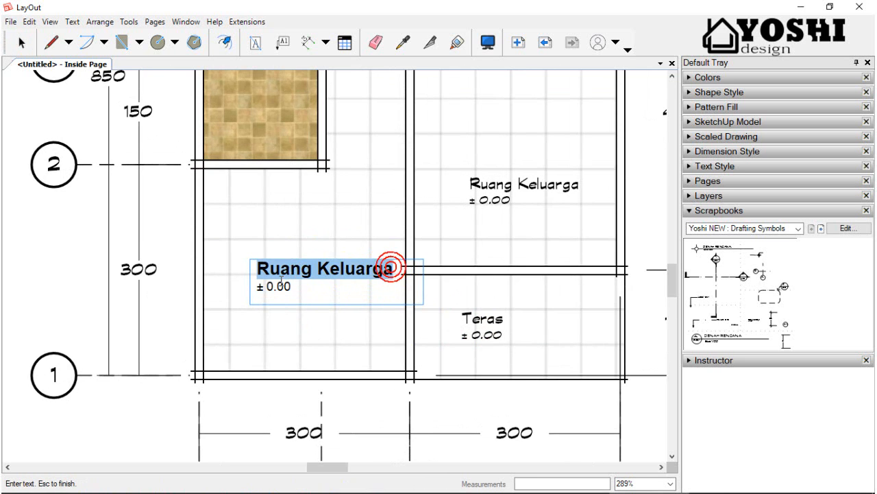
{"action": "type", "text": "Kma"}
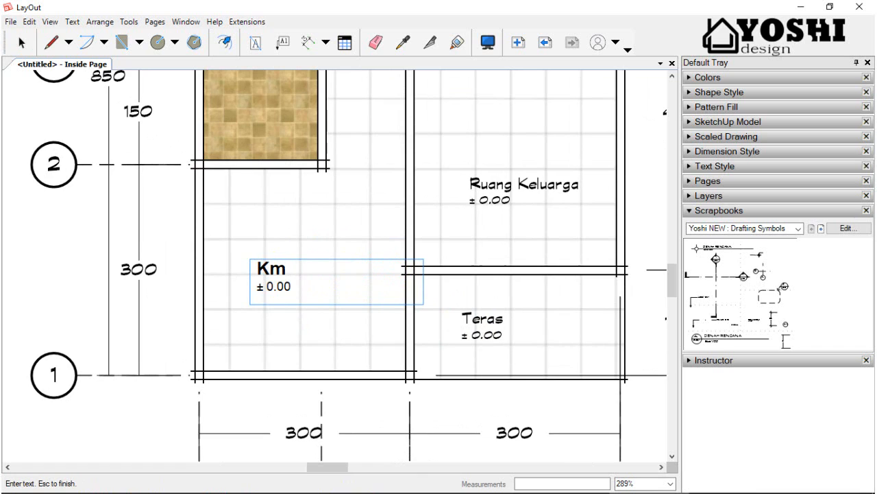
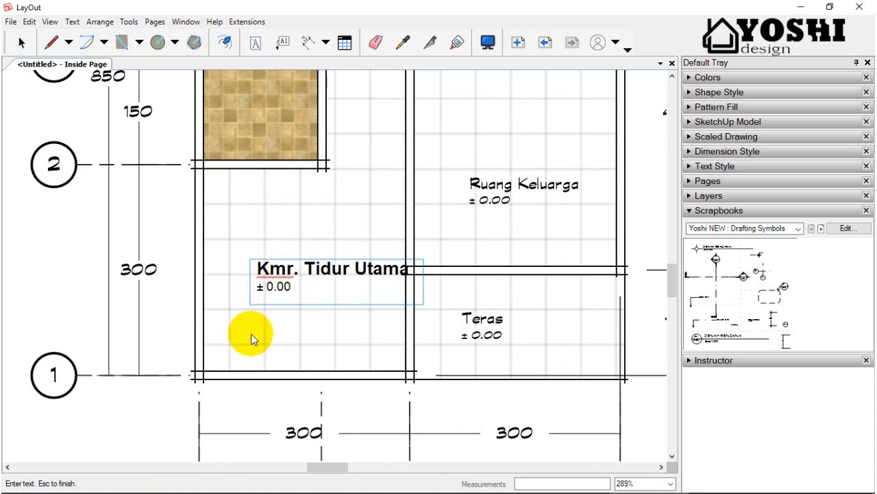
{"action": "key", "text": "Escape"}
{"action": "left_click", "coordinate": [269, 324]}
Change the level sign in the Teras label from ± to -.
{"action": "double_click", "coordinate": [481, 343]}
{"action": "scroll", "coordinate": [480, 343], "scroll_direction": "up", "scroll_amount": 1}
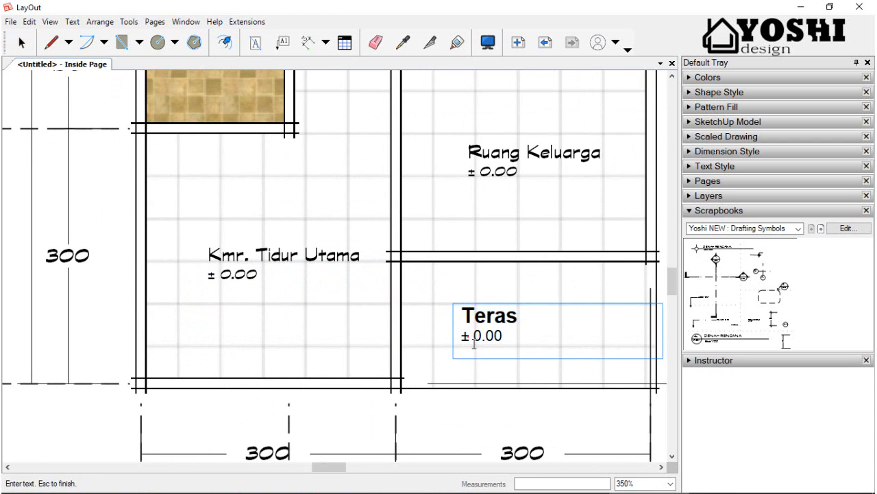
{"action": "left_click", "coordinate": [318, 356]}
{"action": "scroll", "coordinate": [405, 361], "scroll_direction": "down", "scroll_amount": 3}
{"action": "scroll", "coordinate": [508, 252], "scroll_direction": "up", "scroll_amount": 3}
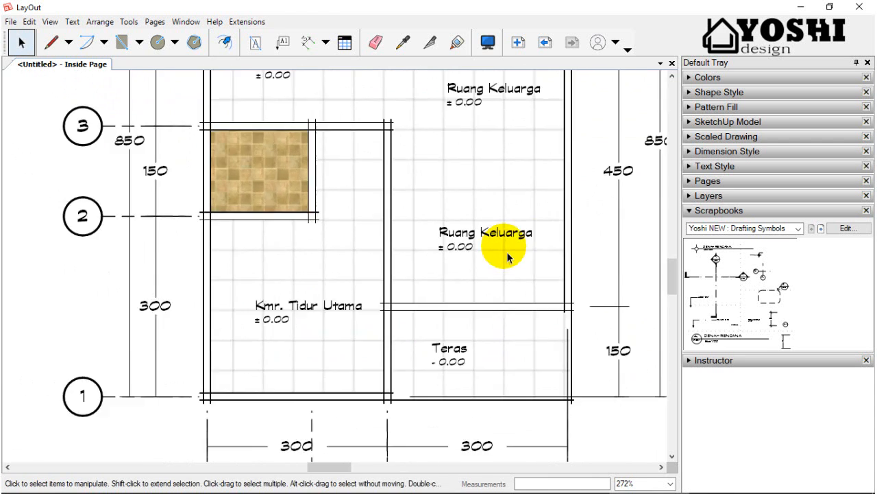
Change the room name in the label directly above the terrace to "Ruang Tamu".
{"action": "double_click", "coordinate": [509, 238]}
{"action": "scroll", "coordinate": [500, 227], "scroll_direction": "up", "scroll_amount": 1}
{"action": "left_click", "coordinate": [574, 230]}
{"action": "double_click", "coordinate": [503, 234]}
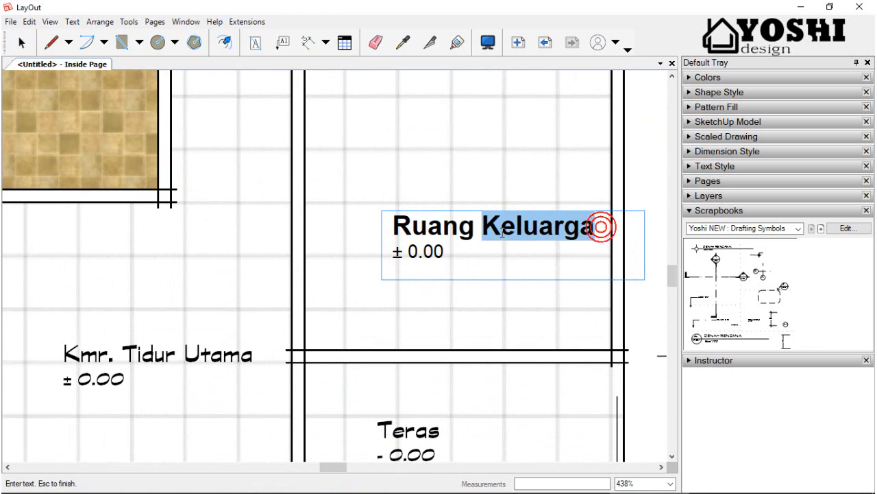
{"action": "type", "text": "Tam"}
{"action": "left_click", "coordinate": [465, 172]}
{"action": "scroll", "coordinate": [464, 378], "scroll_direction": "down", "scroll_amount": 5}
{"action": "scroll", "coordinate": [473, 104], "scroll_direction": "up", "scroll_amount": 6}
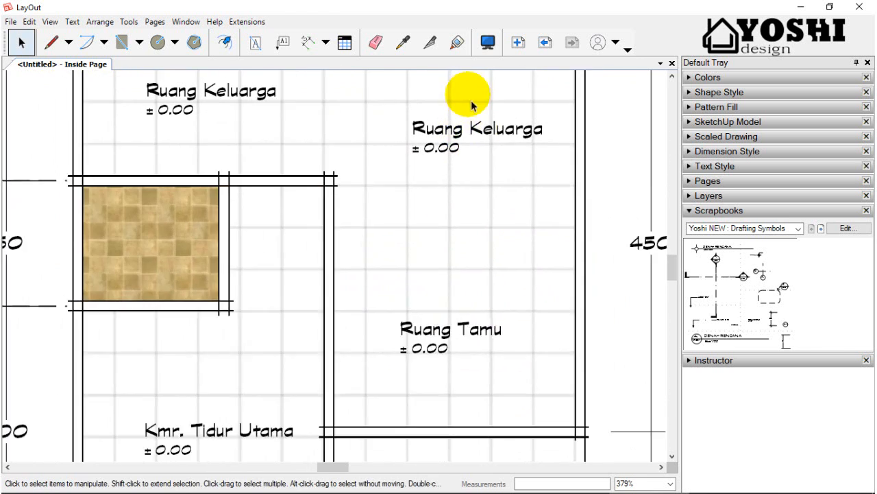
{"action": "double_click", "coordinate": [512, 144]}
{"action": "left_click", "coordinate": [610, 146]}
{"action": "double_click", "coordinate": [546, 151]}
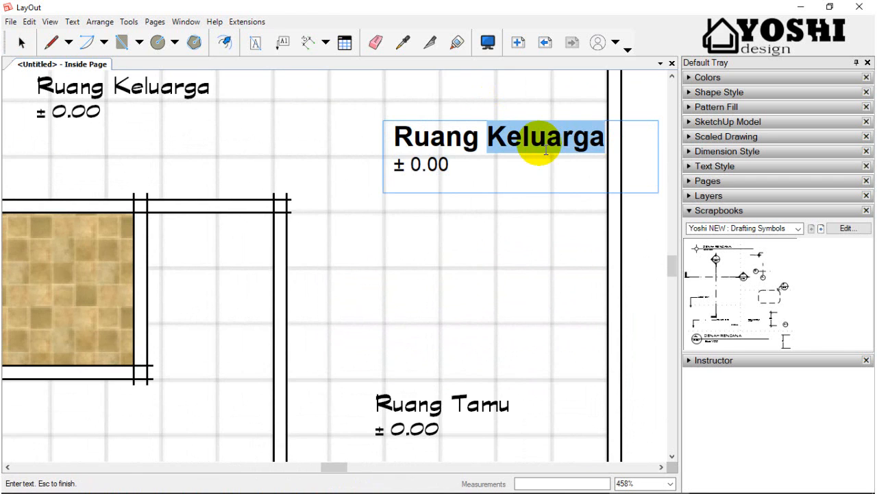
{"action": "left_click", "coordinate": [558, 410]}
{"action": "scroll", "coordinate": [557, 425], "scroll_direction": "down", "scroll_amount": 6}
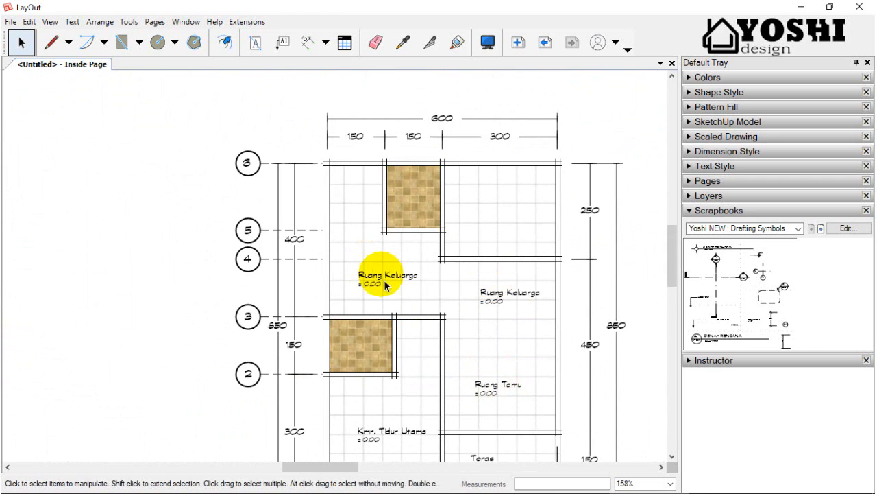
Change the room name in the label between the two tiled rooms to "Ruang Makan".
{"action": "double_click", "coordinate": [385, 279]}
{"action": "scroll", "coordinate": [386, 279], "scroll_direction": "up", "scroll_amount": 1}
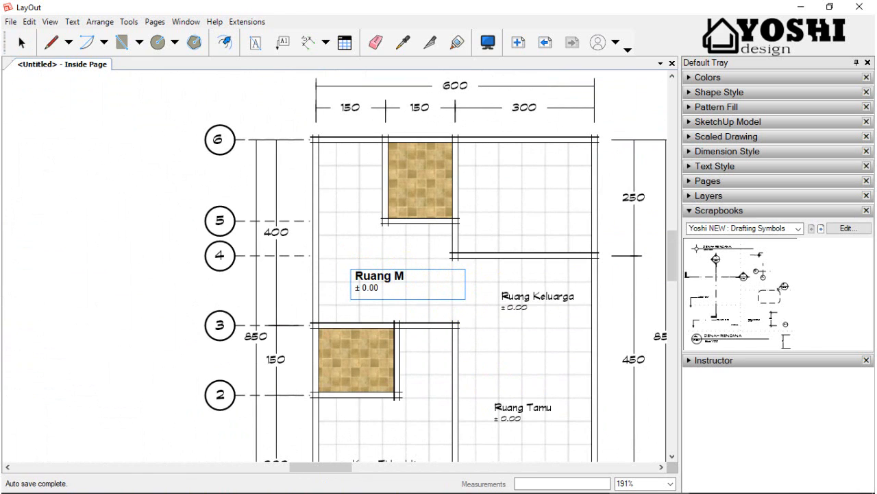
{"action": "left_click", "coordinate": [510, 366]}
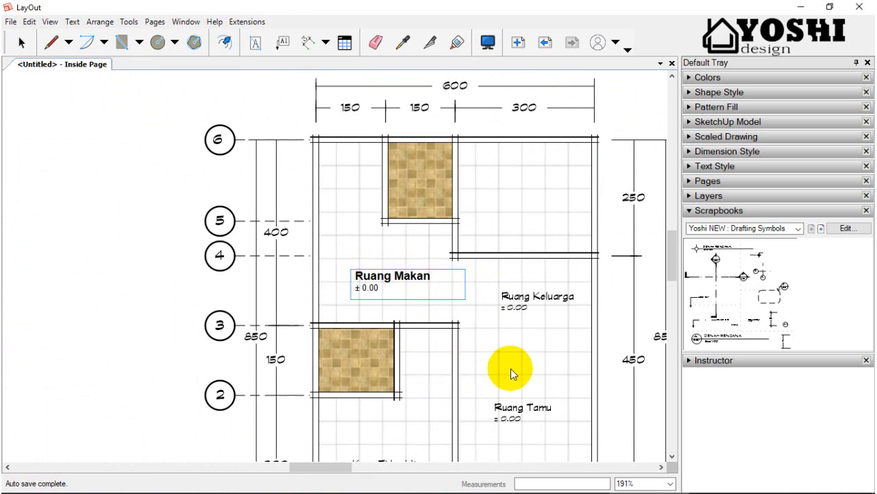
Copy the Ruang Makan label into the plan's top-left room and change the copy's name to "Dapur".
{"action": "left_click", "coordinate": [394, 287]}
{"action": "left_click_drag", "start_coordinate": [395, 287], "coordinate": [358, 202], "text": "ctrl"}
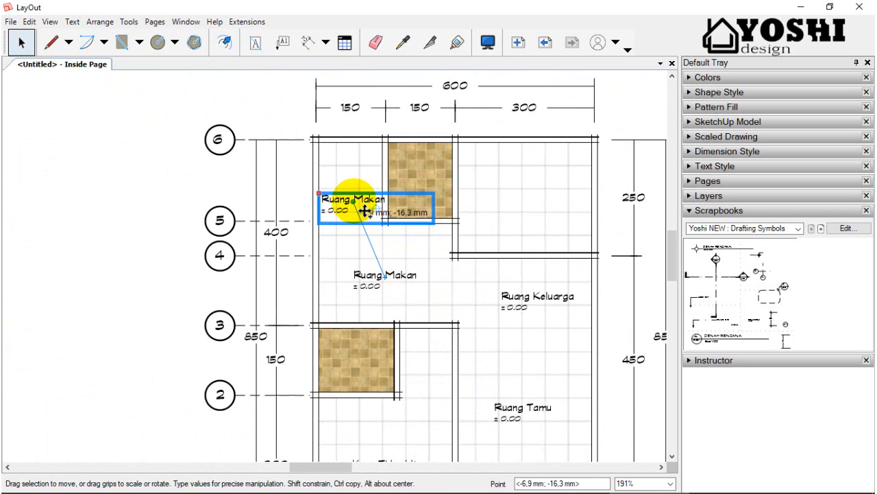
{"action": "scroll", "coordinate": [358, 201], "scroll_direction": "up", "scroll_amount": 3}
{"action": "double_click", "coordinate": [354, 200]}
{"action": "left_click", "coordinate": [420, 202]}
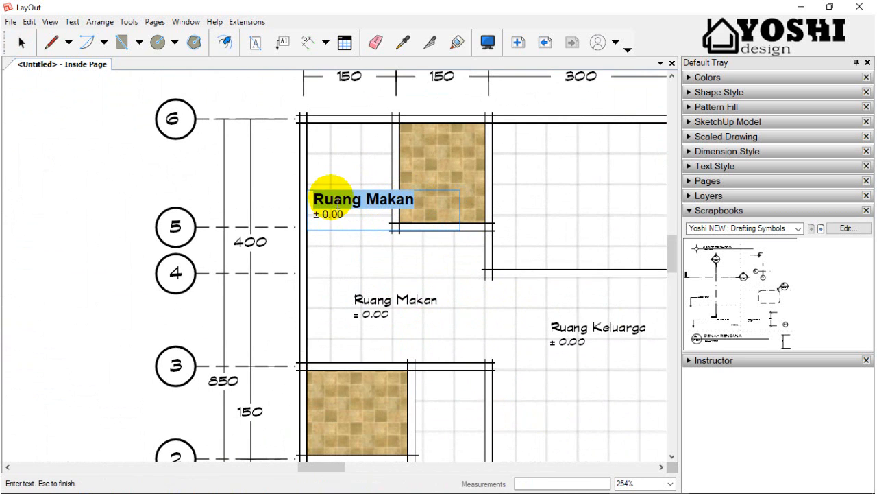
{"action": "type", "text": "Dapur"}
{"action": "left_click", "coordinate": [318, 272]}
{"action": "scroll", "coordinate": [351, 201], "scroll_direction": "down", "scroll_amount": 2}
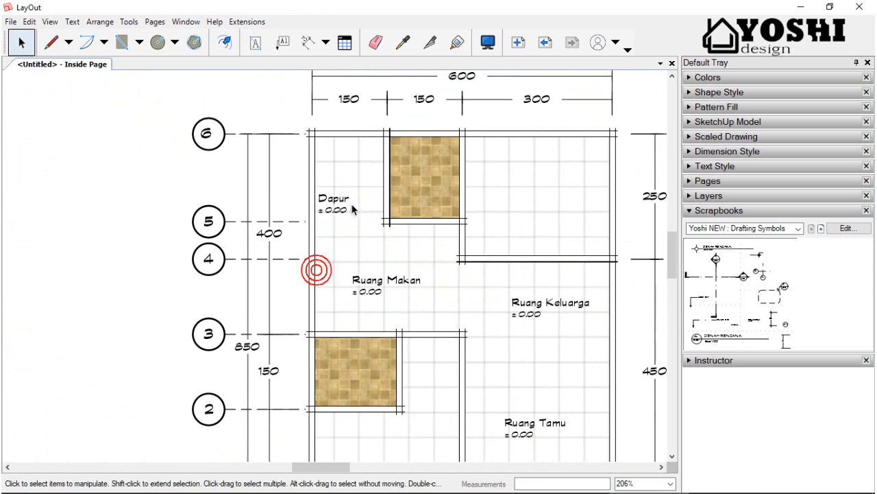
Move the Dapur label slightly up and to the right within its room.
{"action": "double_click", "coordinate": [351, 207]}
{"action": "left_click", "coordinate": [250, 230]}
{"action": "left_click", "coordinate": [347, 201]}
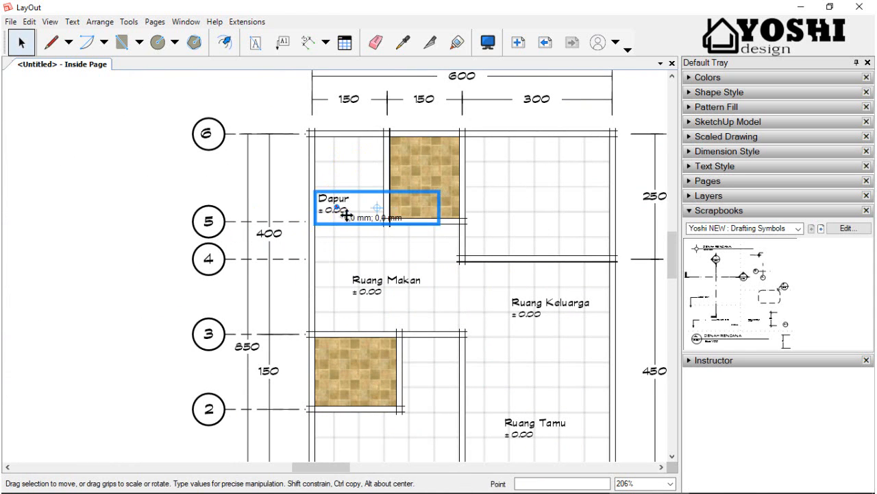
{"action": "left_click_drag", "start_coordinate": [347, 216], "coordinate": [354, 186]}
{"action": "scroll", "coordinate": [340, 209], "scroll_direction": "down", "scroll_amount": 8}
Copy the Kmr. Tidur Utama label into the plan's top-right room.
{"action": "left_click", "coordinate": [424, 359]}
{"action": "scroll", "coordinate": [420, 358], "scroll_direction": "up", "scroll_amount": 1}
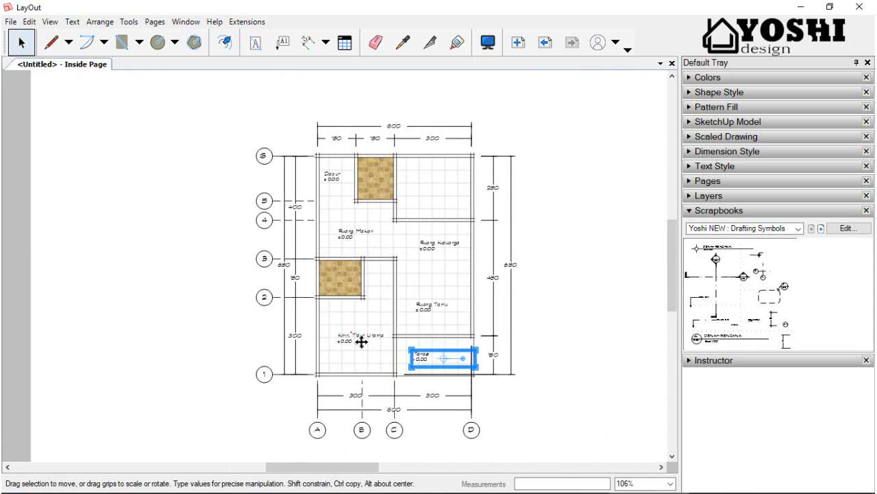
{"action": "left_click", "coordinate": [362, 341]}
{"action": "left_click_drag", "start_coordinate": [361, 341], "coordinate": [386, 196]}
{"action": "scroll", "coordinate": [446, 183], "scroll_direction": "up", "scroll_amount": 7}
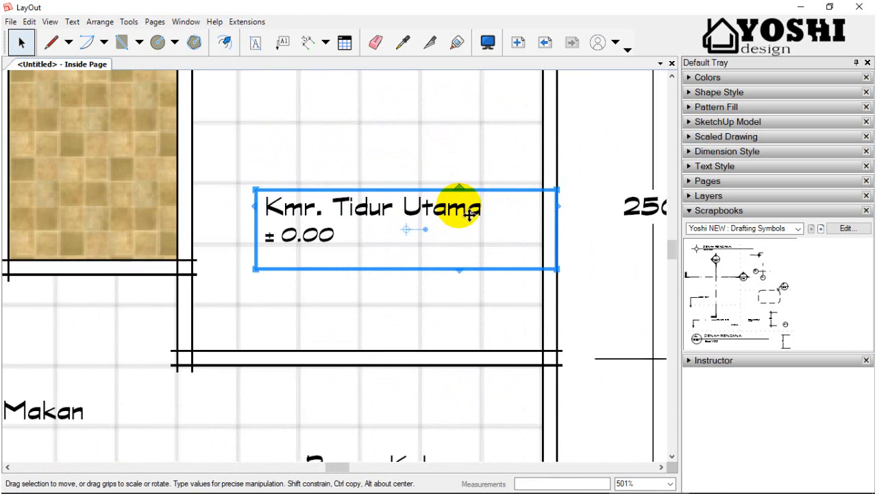
Change the room name in the top-right room's label to "Kmr. Tidur 1".
{"action": "double_click", "coordinate": [470, 214]}
{"action": "scroll", "coordinate": [486, 206], "scroll_direction": "up", "scroll_amount": 1}
{"action": "left_click", "coordinate": [532, 217]}
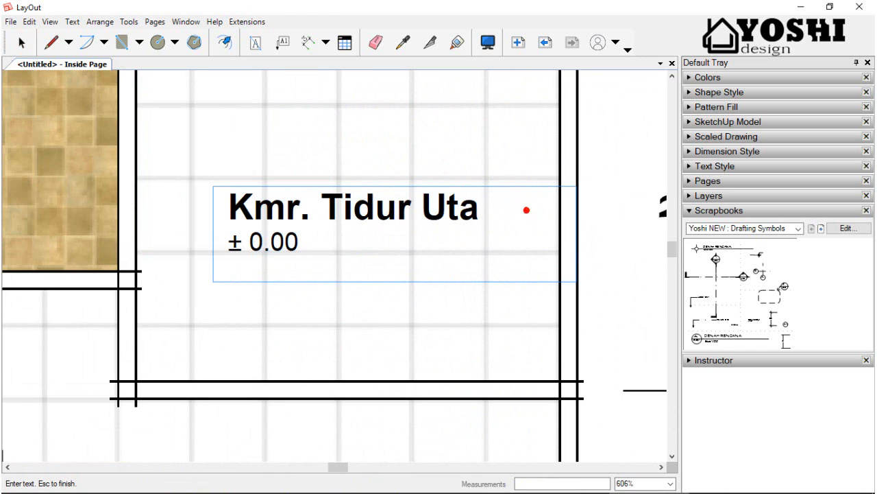
{"action": "type", "text": "1"}
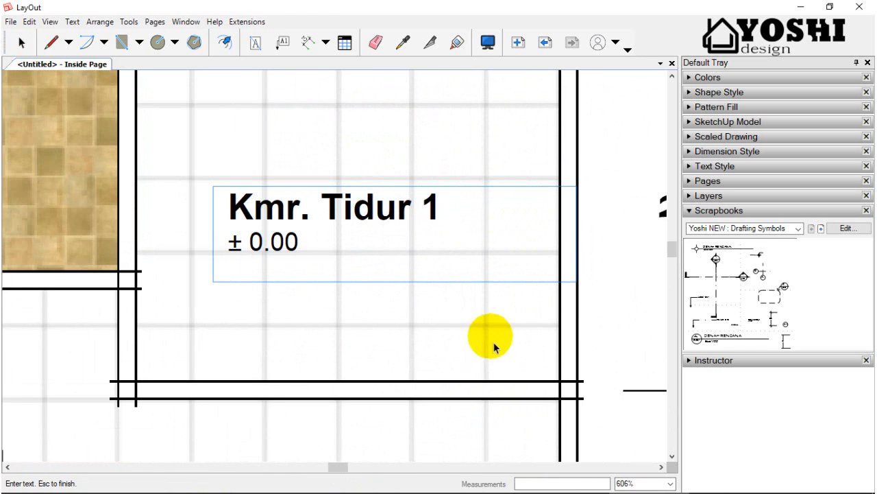
{"action": "key", "text": "Escape"}
{"action": "scroll", "coordinate": [378, 221], "scroll_direction": "down", "scroll_amount": 6}
{"action": "scroll", "coordinate": [335, 328], "scroll_direction": "down", "scroll_amount": 1}
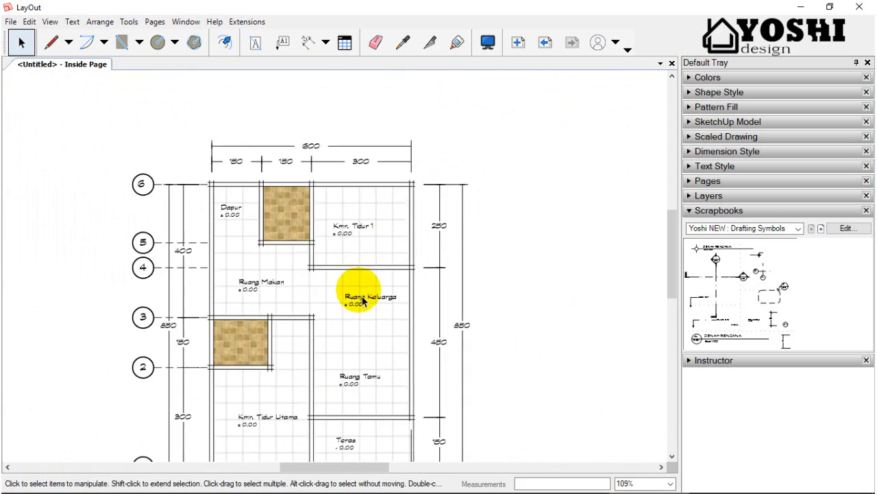
Copy the Teras label into the lower tiled room and change it to "Kmr. Mandi" with level - 0.05.
{"action": "left_click", "coordinate": [357, 427]}
{"action": "left_click_drag", "start_coordinate": [358, 430], "coordinate": [254, 333], "text": "ctrl"}
{"action": "scroll", "coordinate": [246, 323], "scroll_direction": "up", "scroll_amount": 8}
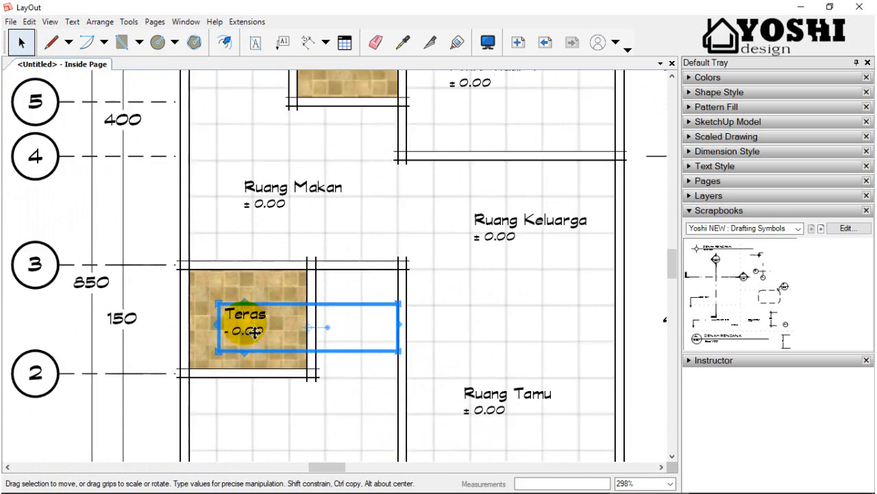
{"action": "double_click", "coordinate": [261, 315]}
{"action": "scroll", "coordinate": [263, 314], "scroll_direction": "up", "scroll_amount": 2}
{"action": "left_click", "coordinate": [293, 313]}
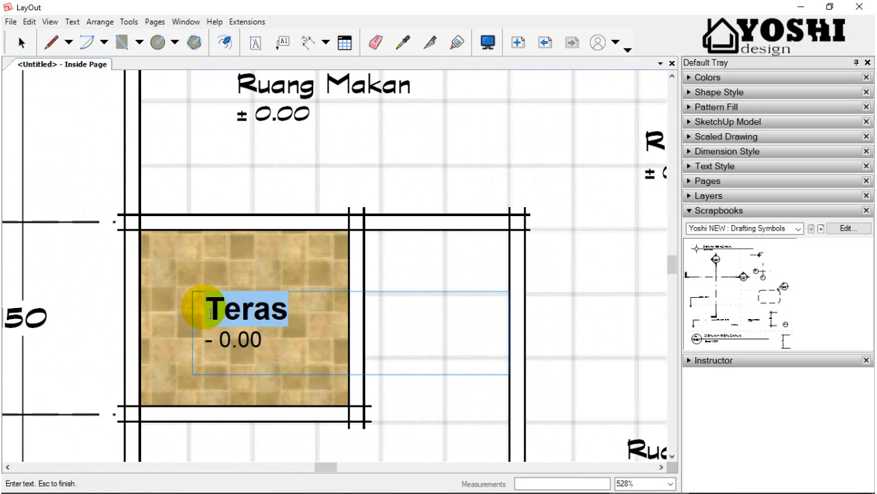
{"action": "type", "text": "Kmr. Mandi"}
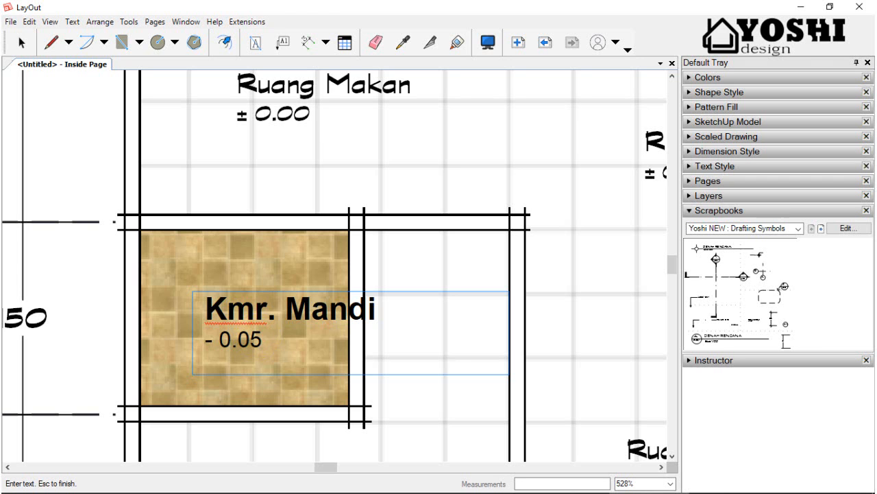
{"action": "left_click", "coordinate": [225, 235]}
Shift the Kmr. Mandi label left so its text fits inside the lower tiled room.
{"action": "left_click", "coordinate": [333, 317]}
{"action": "left_click_drag", "start_coordinate": [334, 318], "coordinate": [308, 318]}
{"action": "scroll", "coordinate": [381, 266], "scroll_direction": "down", "scroll_amount": 3}
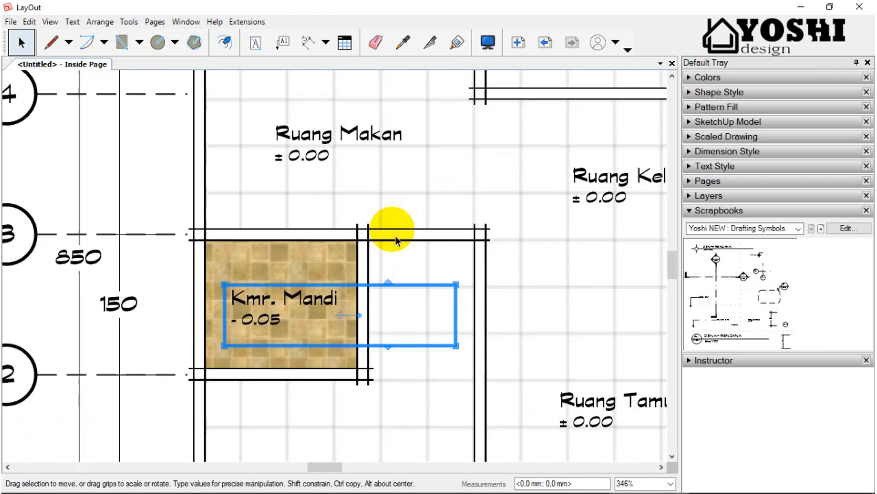
Change the level in the Teras label to - 0.05.
{"action": "scroll", "coordinate": [298, 210], "scroll_direction": "down", "scroll_amount": 3}
{"action": "double_click", "coordinate": [431, 355]}
{"action": "scroll", "coordinate": [431, 356], "scroll_direction": "up", "scroll_amount": 2}
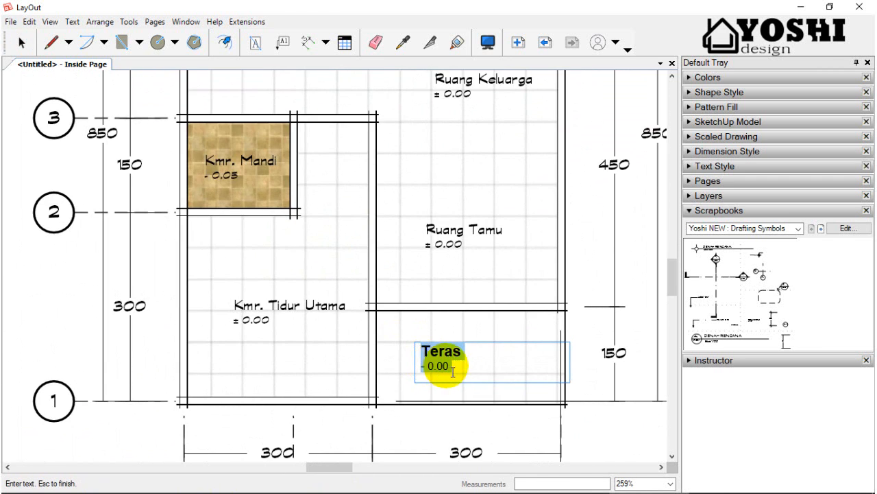
{"action": "key", "text": "Escape"}
{"action": "scroll", "coordinate": [434, 202], "scroll_direction": "down", "scroll_amount": 3}
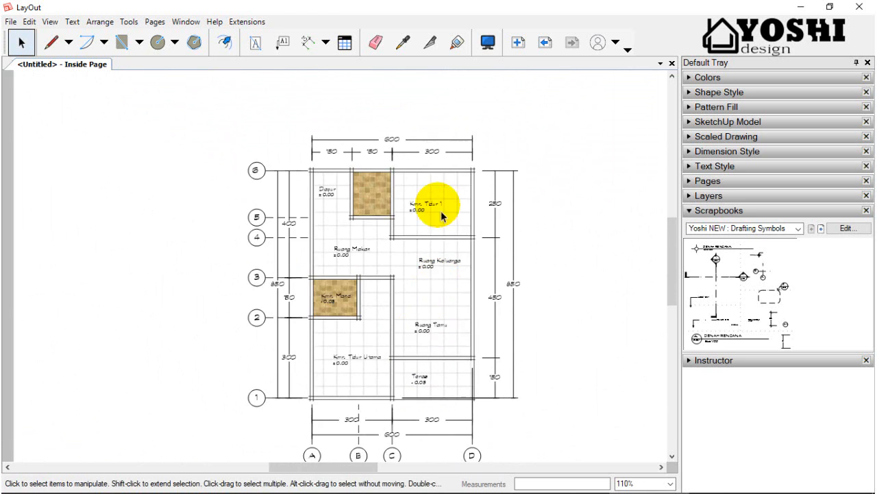
Copy the Kmr. Mandi label from the lower tiled room into the upper tiled room.
{"action": "scroll", "coordinate": [391, 284], "scroll_direction": "up", "scroll_amount": 2}
{"action": "left_click", "coordinate": [274, 384]}
{"action": "left_click_drag", "start_coordinate": [270, 389], "coordinate": [322, 205]}
{"action": "scroll", "coordinate": [419, 167], "scroll_direction": "down", "scroll_amount": 2}
{"action": "left_click", "coordinate": [144, 244]}
{"action": "scroll", "coordinate": [143, 245], "scroll_direction": "down", "scroll_amount": 3}
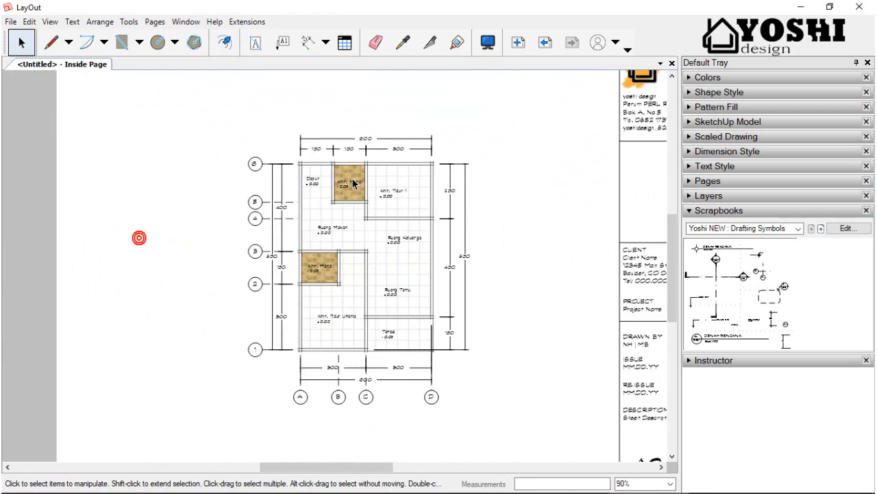
Place three vertical section markers from the scrapbook above the plan, through the kitchen, upper bathroom and Kmr. Tidur 1.
{"action": "scroll", "coordinate": [452, 334], "scroll_direction": "up", "scroll_amount": 3}
{"action": "scroll", "coordinate": [453, 334], "scroll_direction": "down", "scroll_amount": 2}
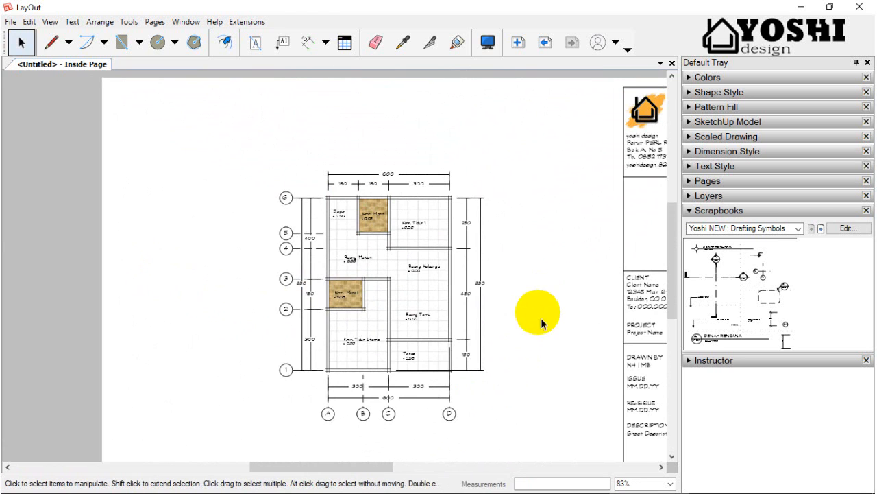
{"action": "left_click", "coordinate": [715, 264]}
{"action": "scroll", "coordinate": [369, 178], "scroll_direction": "up", "scroll_amount": 1}
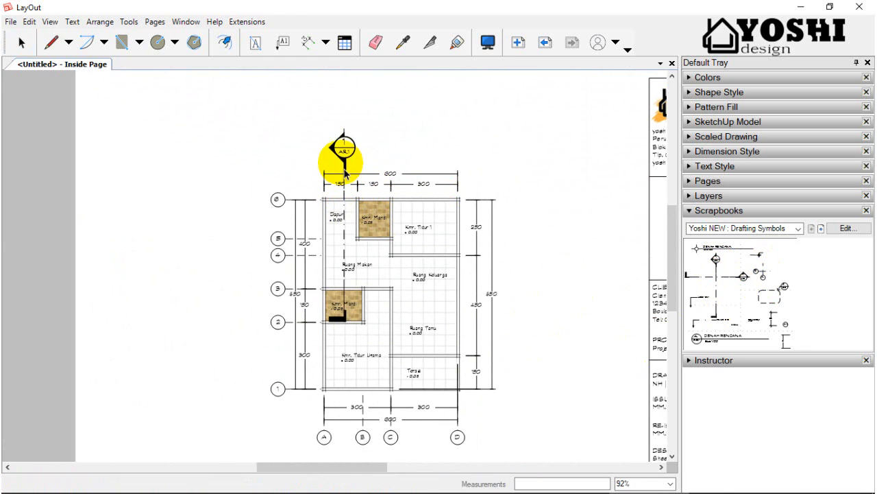
{"action": "left_click", "coordinate": [346, 174]}
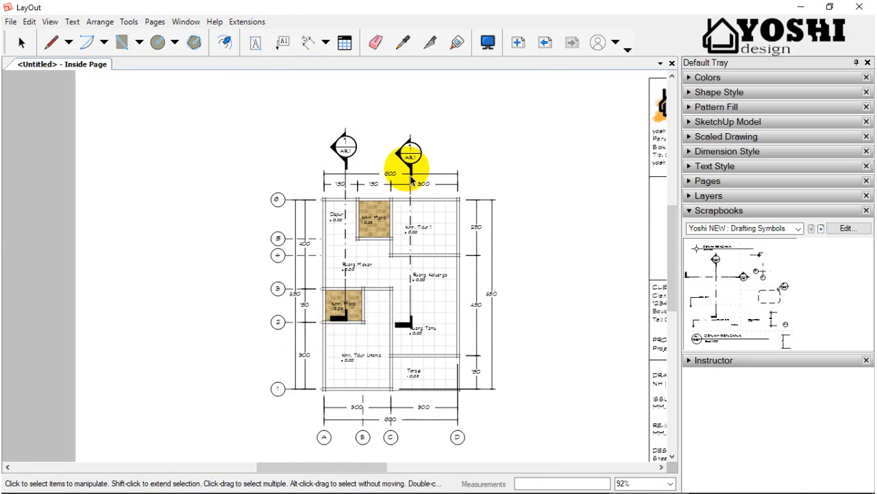
{"action": "left_click", "coordinate": [380, 179]}
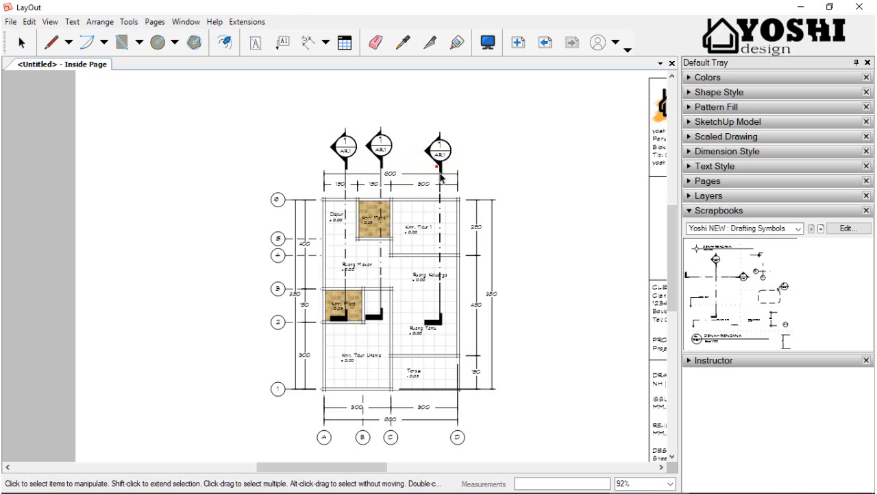
Place two horizontal section markers from the scrapbook right of the plan, one through Kmr. Tidur 1 and one through the lower bathroom.
{"action": "left_click", "coordinate": [711, 294]}
{"action": "left_click", "coordinate": [504, 226]}
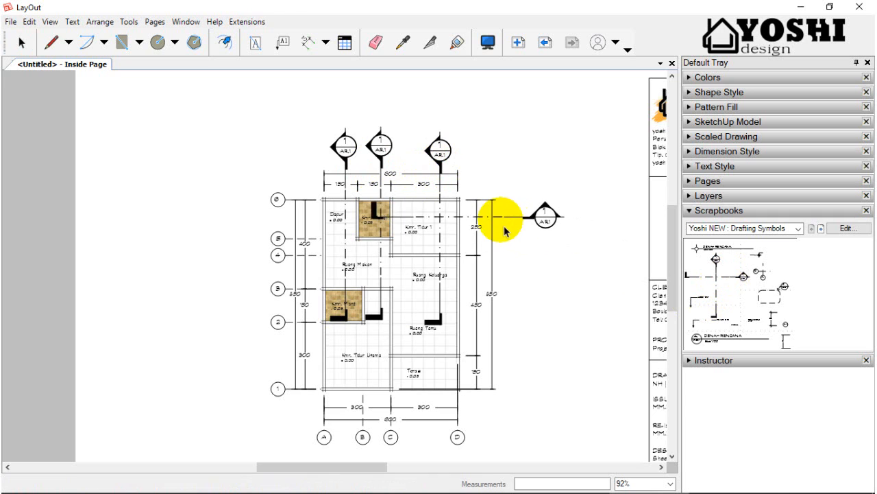
{"action": "left_click", "coordinate": [499, 233]}
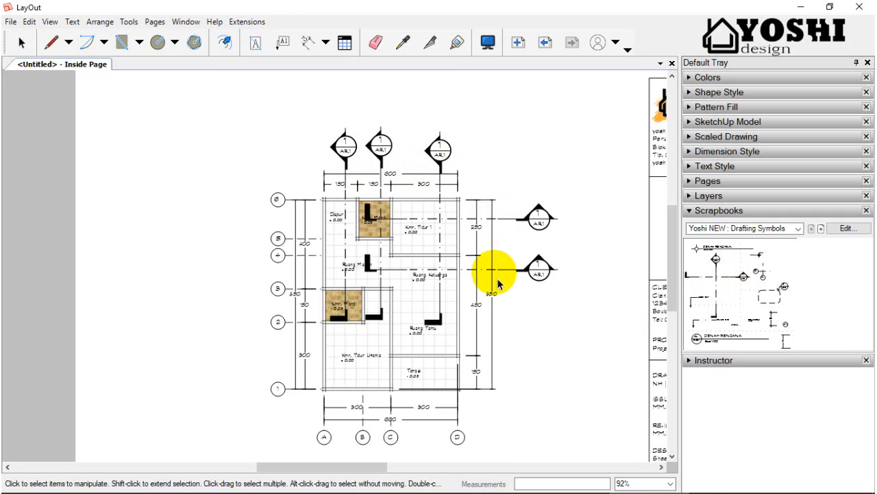
{"action": "left_click", "coordinate": [499, 317]}
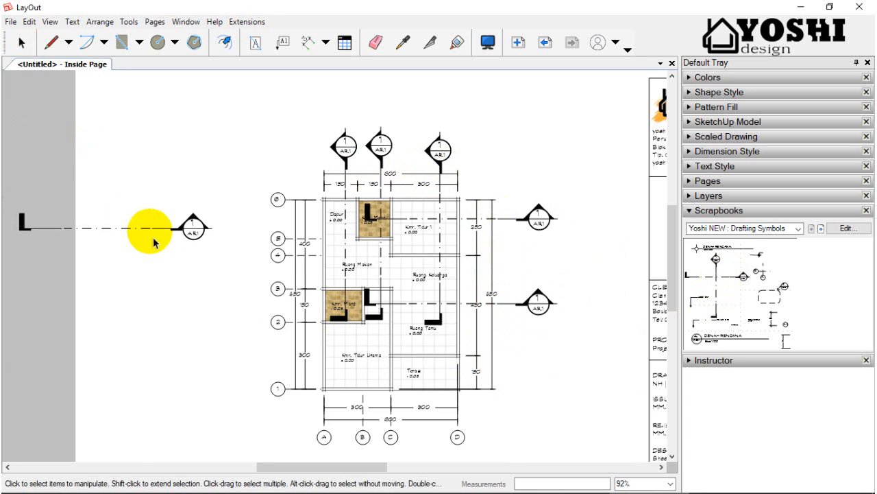
{"action": "key", "text": "space"}
In the lower horizontal section marker, move the end mark beyond the plan's left dimensions and stretch the dash-dot line to meet it.
{"action": "left_click", "coordinate": [511, 302]}
{"action": "scroll", "coordinate": [376, 307], "scroll_direction": "up", "scroll_amount": 2}
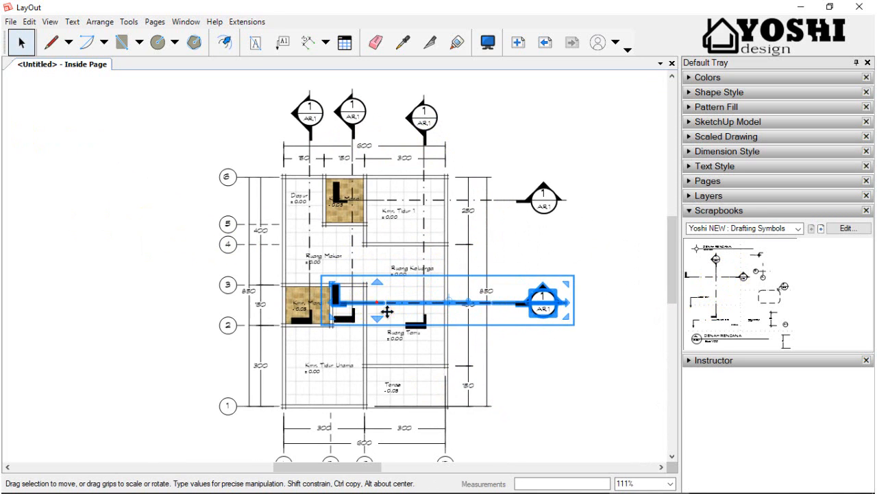
{"action": "double_click", "coordinate": [388, 312]}
{"action": "left_click", "coordinate": [346, 314]}
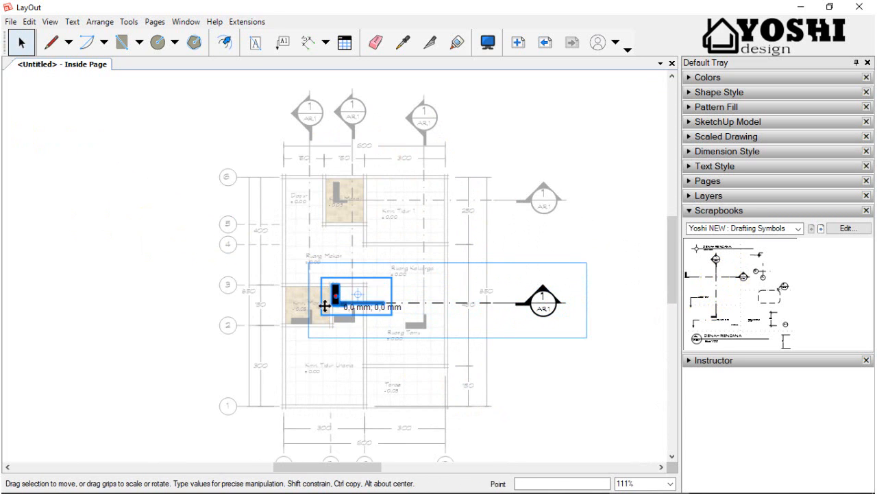
{"action": "left_click_drag", "start_coordinate": [325, 306], "coordinate": [161, 306]}
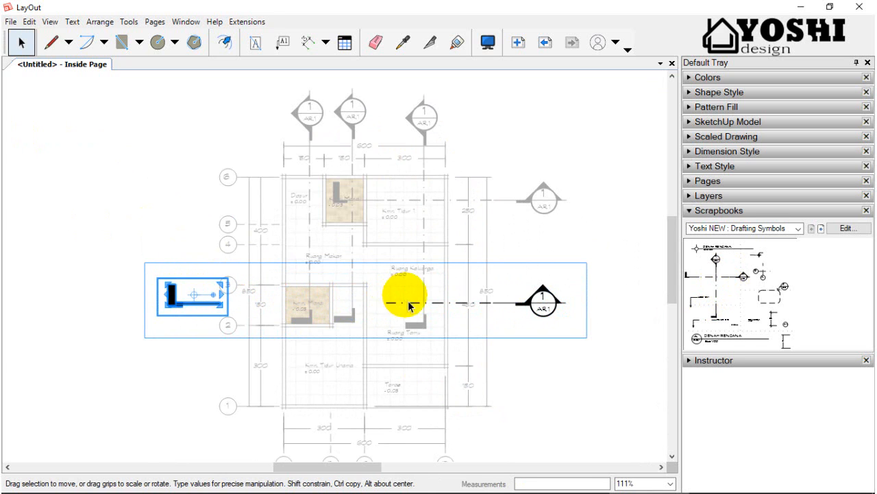
{"action": "left_click", "coordinate": [409, 304]}
{"action": "left_click_drag", "start_coordinate": [395, 312], "coordinate": [221, 307]}
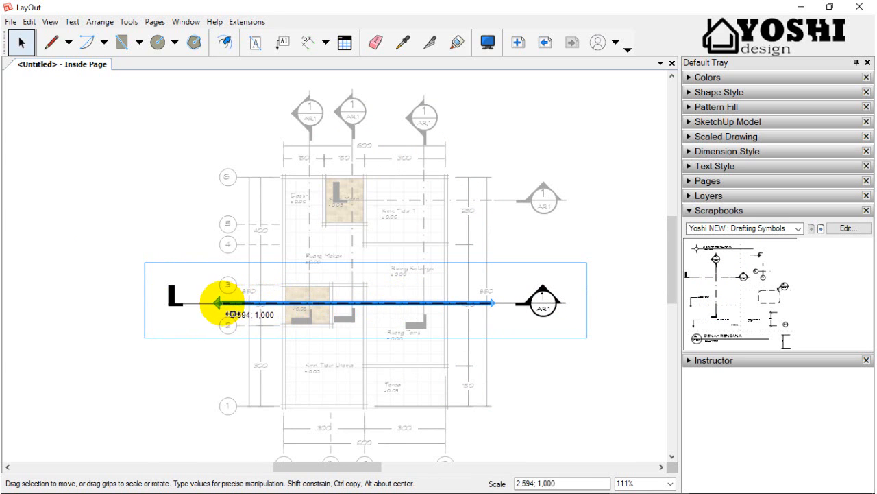
Line up the end mark with the stretched dash-dot line in the horizontal section marker through the lower bathroom.
{"action": "scroll", "coordinate": [288, 265], "scroll_direction": "down", "scroll_amount": 3}
{"action": "left_click", "coordinate": [37, 241]}
{"action": "scroll", "coordinate": [235, 308], "scroll_direction": "up", "scroll_amount": 5}
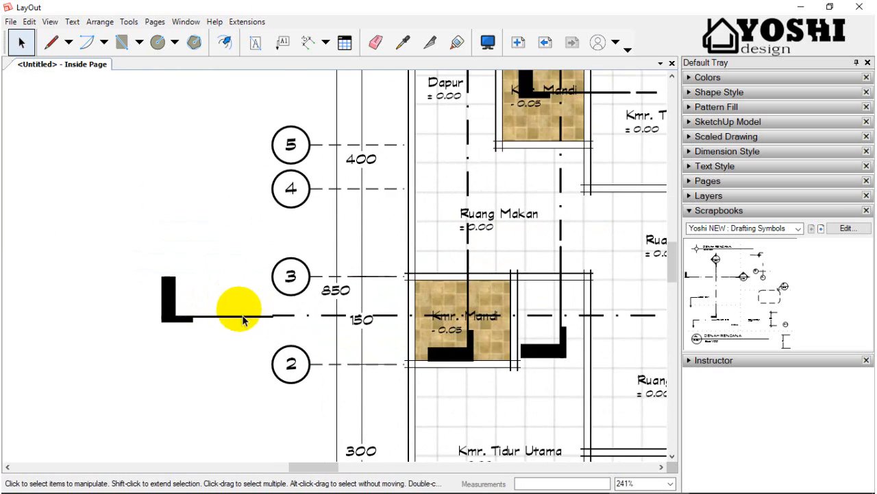
{"action": "double_click", "coordinate": [263, 321]}
{"action": "scroll", "coordinate": [264, 321], "scroll_direction": "up", "scroll_amount": 3}
{"action": "mouse_move", "coordinate": [268, 317]}
{"action": "left_mouse_down"}
{"action": "mouse_move", "coordinate": [294, 329]}
{"action": "mouse_move", "coordinate": [283, 327]}
{"action": "mouse_move", "coordinate": [335, 305]}
{"action": "mouse_move", "coordinate": [223, 322]}
{"action": "mouse_move", "coordinate": [336, 343]}
{"action": "left_mouse_up"}
{"action": "scroll", "coordinate": [274, 318], "scroll_direction": "up", "scroll_amount": 4}
{"action": "scroll", "coordinate": [282, 328], "scroll_direction": "down", "scroll_amount": 10}
{"action": "scroll", "coordinate": [337, 342], "scroll_direction": "down", "scroll_amount": 4}
{"action": "scroll", "coordinate": [450, 274], "scroll_direction": "up", "scroll_amount": 2}
Replace the short horizontal marker through Kmr. Tidur 1 with a copy of the extended one, and copy another through Kmr. Tidur Utama and Teras.
{"action": "left_click", "coordinate": [455, 274]}
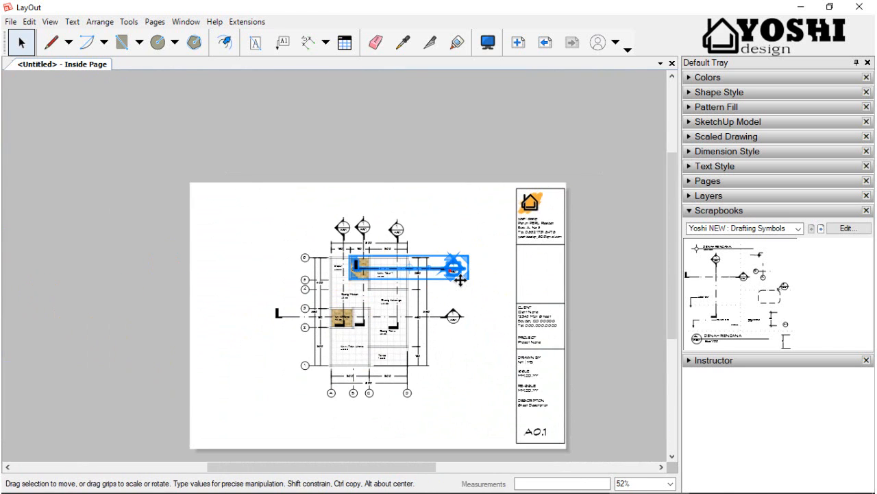
{"action": "scroll", "coordinate": [471, 325], "scroll_direction": "up", "scroll_amount": 2}
{"action": "mouse_move", "coordinate": [449, 334]}
{"action": "left_mouse_down"}
{"action": "mouse_move", "coordinate": [478, 325]}
{"action": "mouse_move", "coordinate": [454, 237]}
{"action": "mouse_move", "coordinate": [459, 246]}
{"action": "left_mouse_up"}
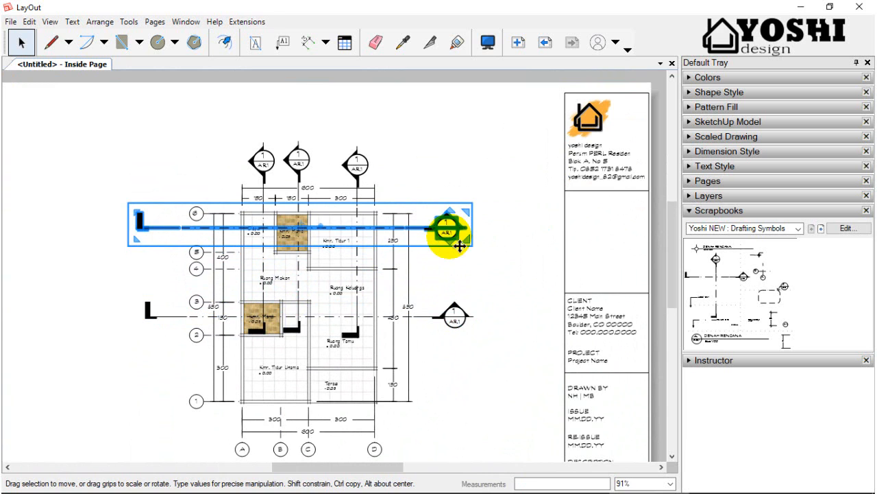
{"action": "mouse_move", "coordinate": [459, 246]}
{"action": "left_mouse_down", "text": "ctrl"}
{"action": "mouse_move", "coordinate": [463, 394]}
{"action": "mouse_move", "coordinate": [446, 394]}
{"action": "left_mouse_up", "text": "ctrl"}
{"action": "scroll", "coordinate": [463, 394], "scroll_direction": "up", "scroll_amount": 2}
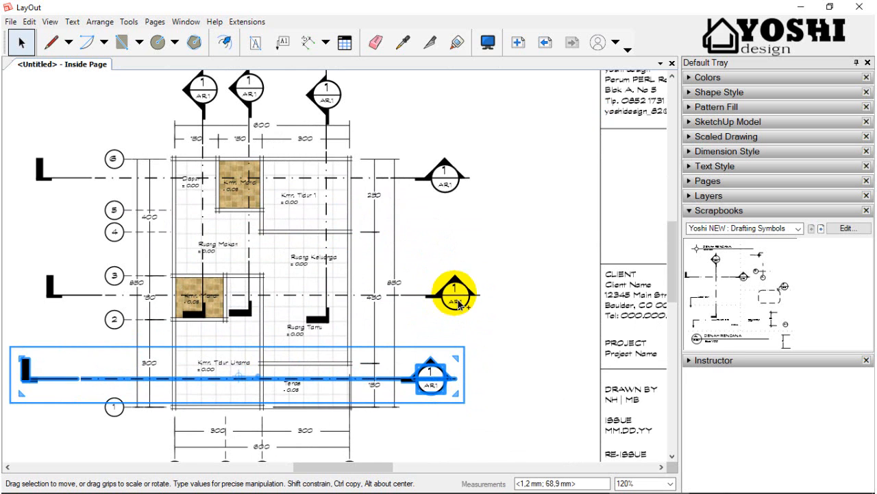
Align the three horizontal section markers to their left edges.
{"action": "left_click", "coordinate": [458, 302], "text": "shift"}
{"action": "left_click", "coordinate": [454, 176], "text": "shift"}
{"action": "right_click", "coordinate": [456, 176]}
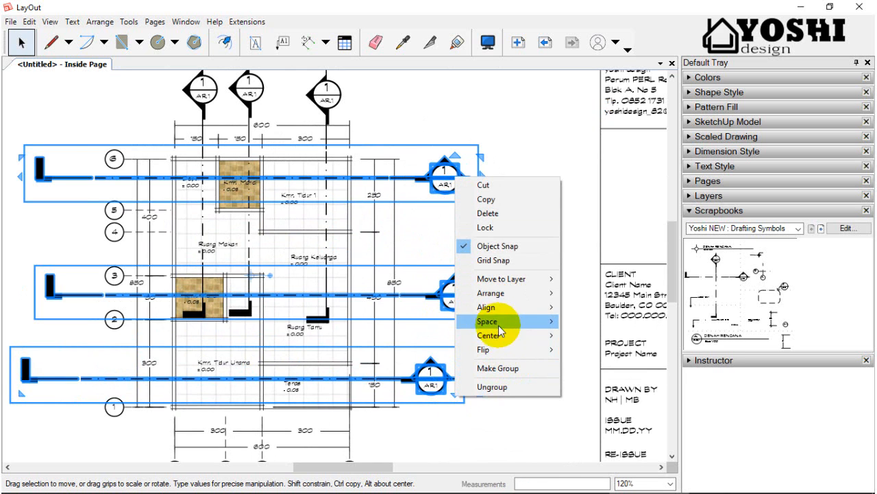
{"action": "mouse_move", "coordinate": [499, 308]}
{"action": "left_click", "coordinate": [587, 308]}
{"action": "scroll", "coordinate": [511, 324], "scroll_direction": "down", "scroll_amount": 3}
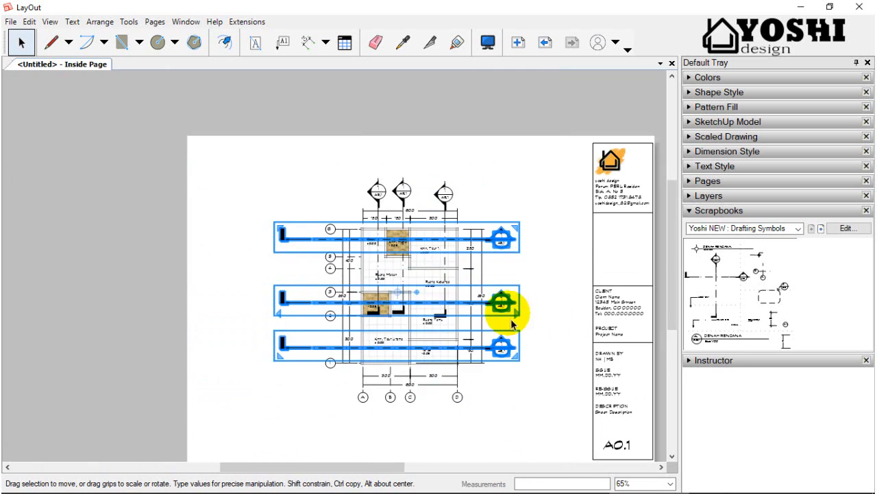
{"action": "left_click", "coordinate": [74, 272]}
Within the vertical section marker through the kitchen, move the end mark down below the plan's lower grid bubbles.
{"action": "scroll", "coordinate": [415, 189], "scroll_direction": "up", "scroll_amount": 2}
{"action": "double_click", "coordinate": [369, 194]}
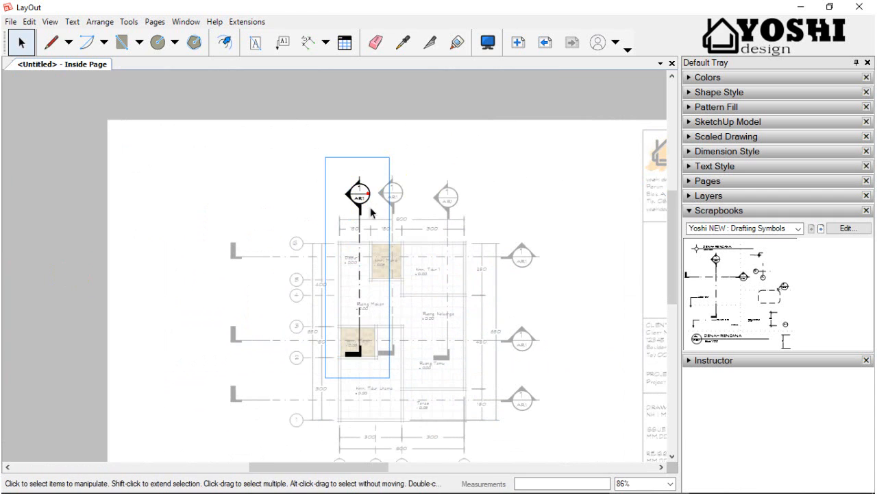
{"action": "left_click", "coordinate": [368, 362]}
{"action": "scroll", "coordinate": [368, 356], "scroll_direction": "down", "scroll_amount": 3}
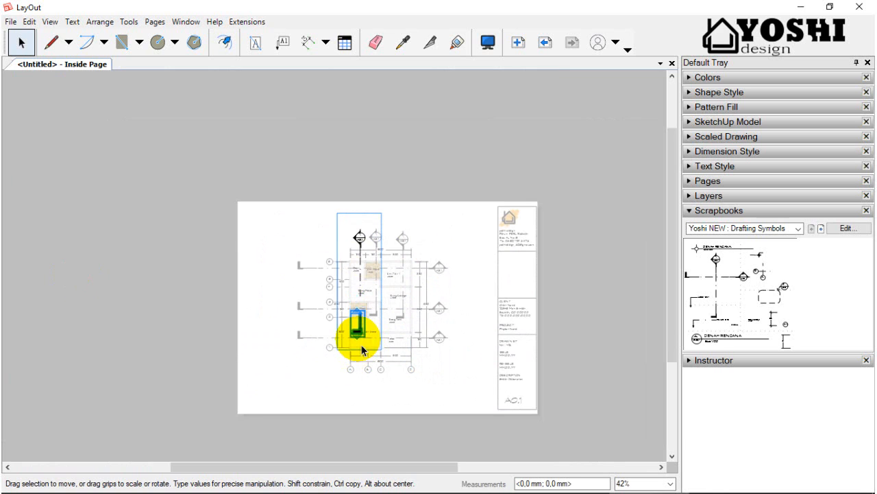
{"action": "scroll", "coordinate": [368, 348], "scroll_direction": "up", "scroll_amount": 1}
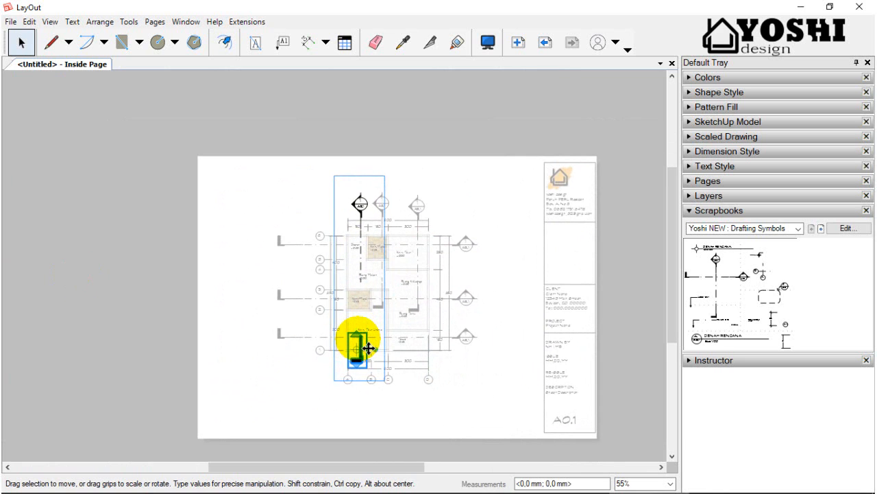
{"action": "left_click_drag", "start_coordinate": [369, 374], "coordinate": [369, 408]}
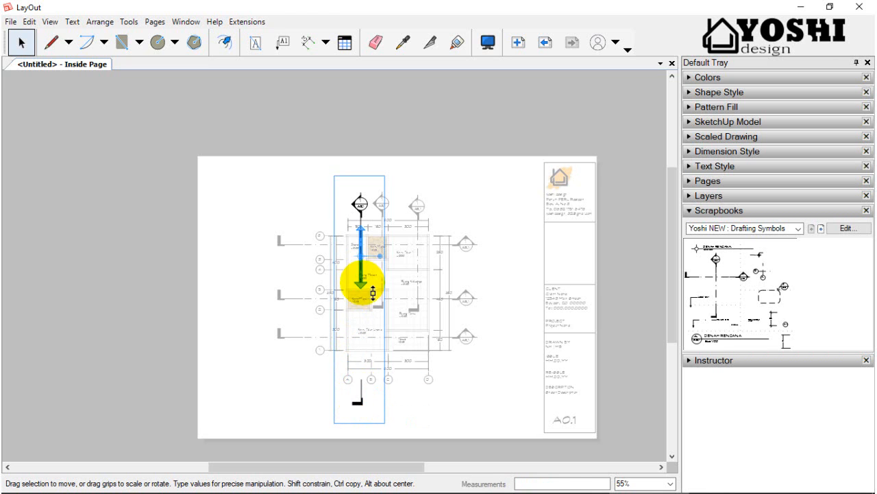
Stretch the kitchen marker's dash-dot line down past the plan and line up the end mark with it.
{"action": "left_click_drag", "start_coordinate": [362, 371], "coordinate": [361, 378]}
{"action": "scroll", "coordinate": [360, 386], "scroll_direction": "up", "scroll_amount": 5}
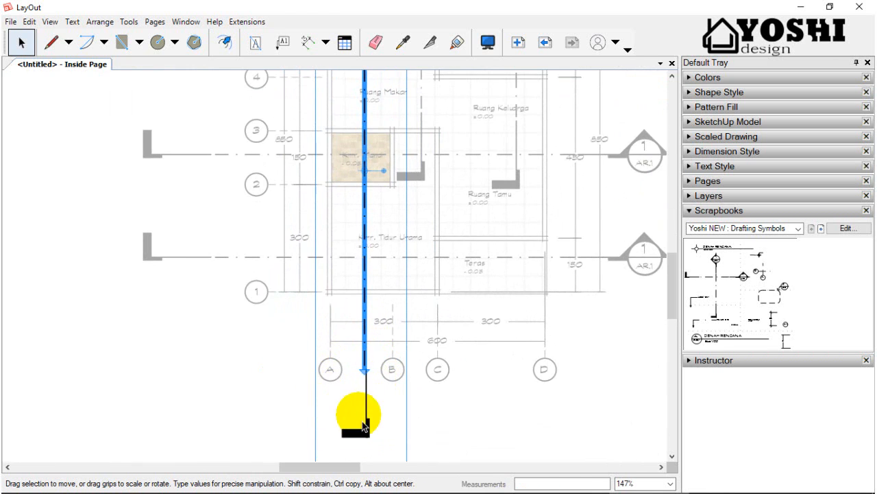
{"action": "left_click", "coordinate": [361, 414]}
{"action": "scroll", "coordinate": [362, 379], "scroll_direction": "up", "scroll_amount": 2}
{"action": "scroll", "coordinate": [373, 388], "scroll_direction": "up", "scroll_amount": 2}
{"action": "mouse_move", "coordinate": [378, 370]}
{"action": "left_mouse_down"}
{"action": "mouse_move", "coordinate": [366, 338]}
{"action": "mouse_move", "coordinate": [379, 363]}
{"action": "left_mouse_up"}
{"action": "scroll", "coordinate": [366, 339], "scroll_direction": "up", "scroll_amount": 4}
{"action": "scroll", "coordinate": [395, 333], "scroll_direction": "down", "scroll_amount": 12}
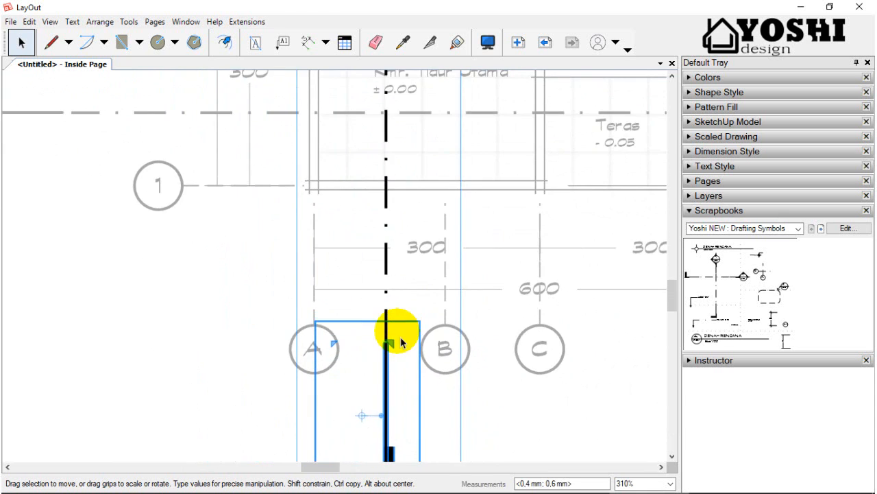
{"action": "scroll", "coordinate": [415, 281], "scroll_direction": "down", "scroll_amount": 2}
Replace the other two vertical section markers with copies of the extended one, through the upper bathroom and Kmr. Tidur 1.
{"action": "scroll", "coordinate": [430, 151], "scroll_direction": "up", "scroll_amount": 2}
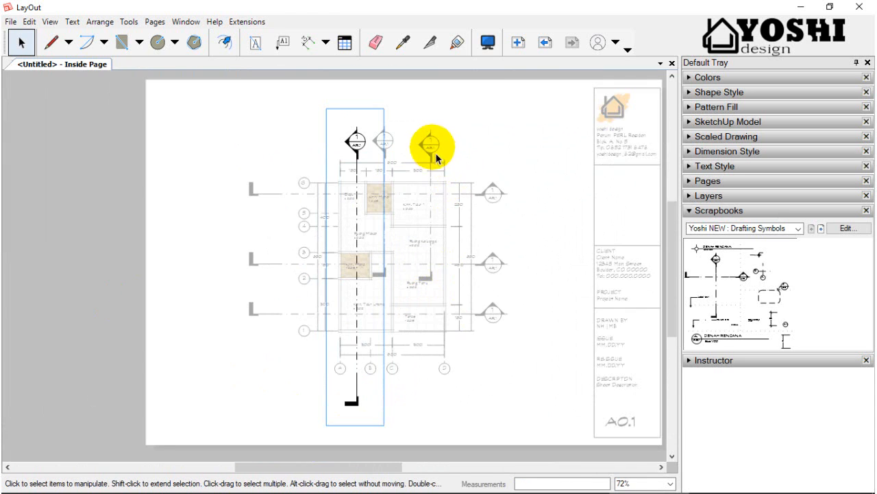
{"action": "left_click", "coordinate": [429, 155]}
{"action": "mouse_move", "coordinate": [428, 155]}
{"action": "left_mouse_down"}
{"action": "mouse_move", "coordinate": [367, 156]}
{"action": "mouse_move", "coordinate": [449, 149]}
{"action": "left_mouse_up"}
{"action": "left_click", "coordinate": [277, 229]}
{"action": "scroll", "coordinate": [421, 137], "scroll_direction": "up", "scroll_amount": 2}
Align the three vertical section markers to their bottom edges.
{"action": "left_click", "coordinate": [449, 148]}
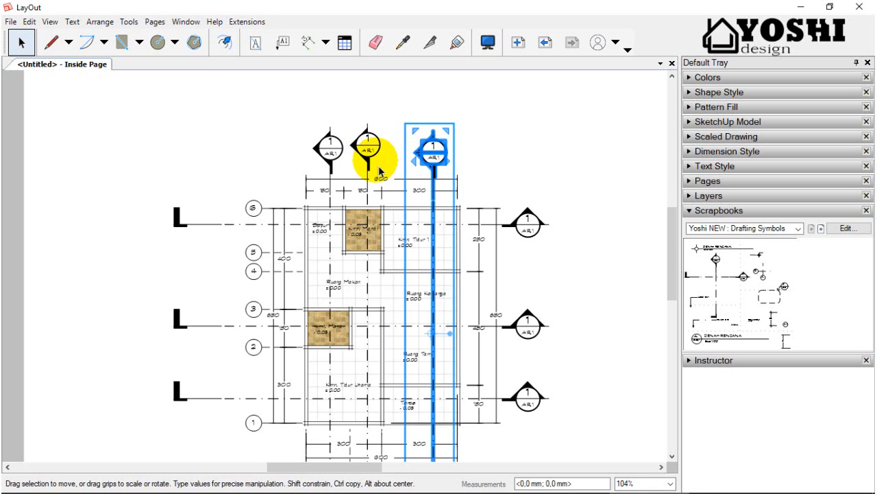
{"action": "left_click", "coordinate": [376, 154], "text": "shift"}
{"action": "left_click", "coordinate": [329, 146], "text": "shift"}
{"action": "right_click", "coordinate": [329, 148]}
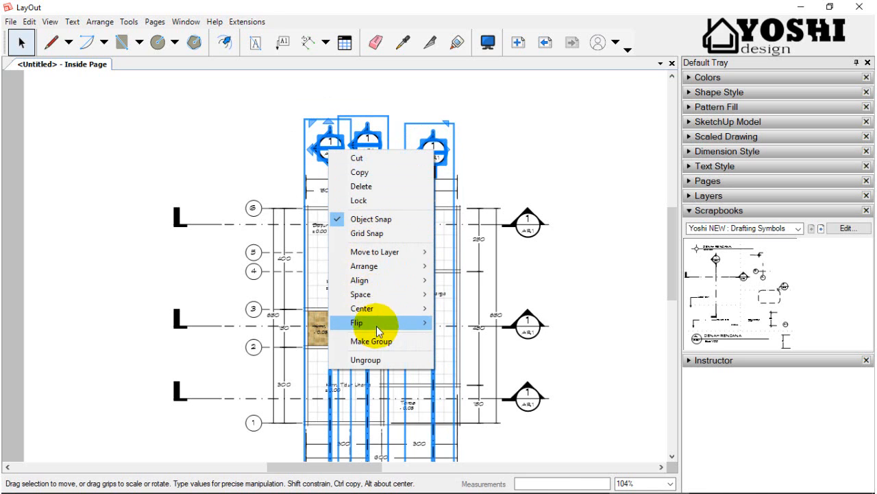
{"action": "left_click", "coordinate": [374, 281]}
{"action": "left_click", "coordinate": [466, 322]}
{"action": "scroll", "coordinate": [459, 185], "scroll_direction": "down", "scroll_amount": 3}
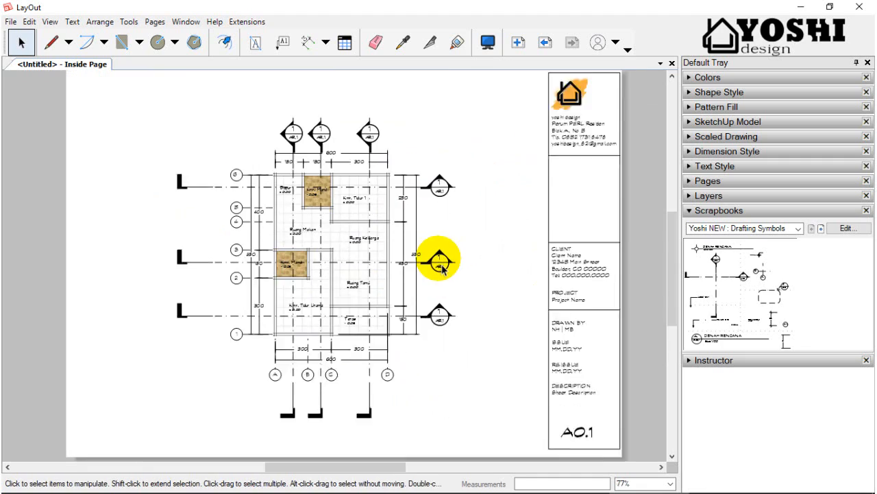
Place the DENAH RENCANA drawing title with Skala 1:100 from the scrapbook below the plan's lower-left corner.
{"action": "scroll", "coordinate": [284, 176], "scroll_direction": "up", "scroll_amount": 4}
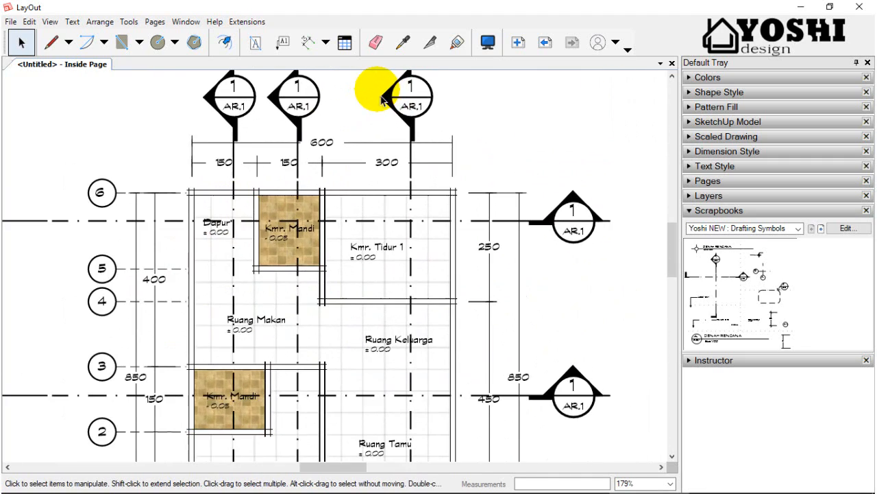
{"action": "scroll", "coordinate": [411, 156], "scroll_direction": "down", "scroll_amount": 2}
{"action": "scroll", "coordinate": [353, 166], "scroll_direction": "up", "scroll_amount": 2}
{"action": "scroll", "coordinate": [378, 167], "scroll_direction": "down", "scroll_amount": 4}
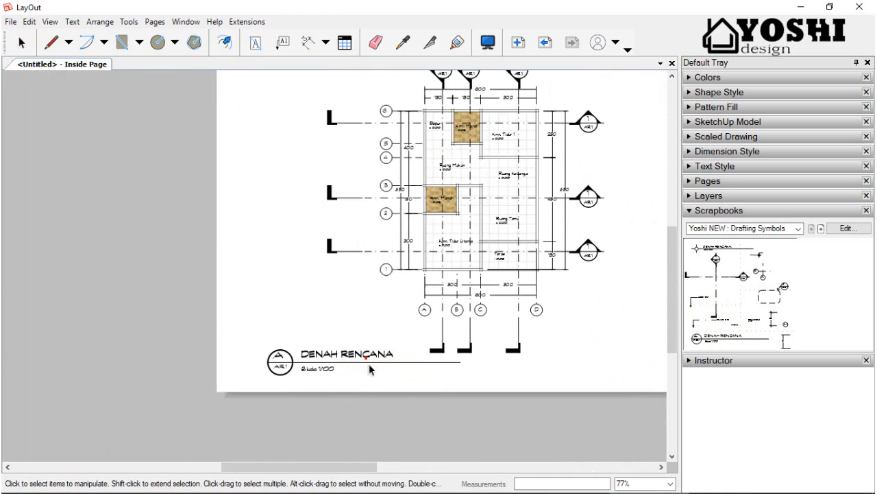
{"action": "scroll", "coordinate": [367, 367], "scroll_direction": "up", "scroll_amount": 3}
{"action": "double_click", "coordinate": [367, 367]}
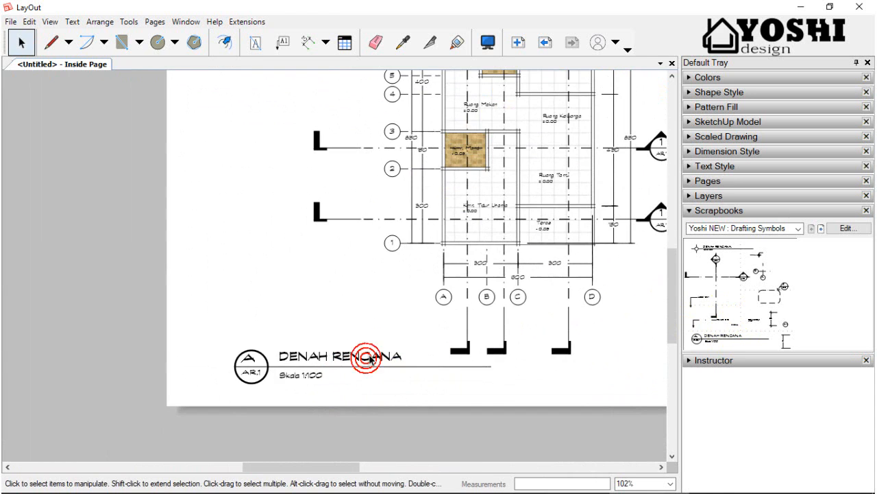
{"action": "double_click", "coordinate": [368, 364]}
{"action": "left_click", "coordinate": [130, 368]}
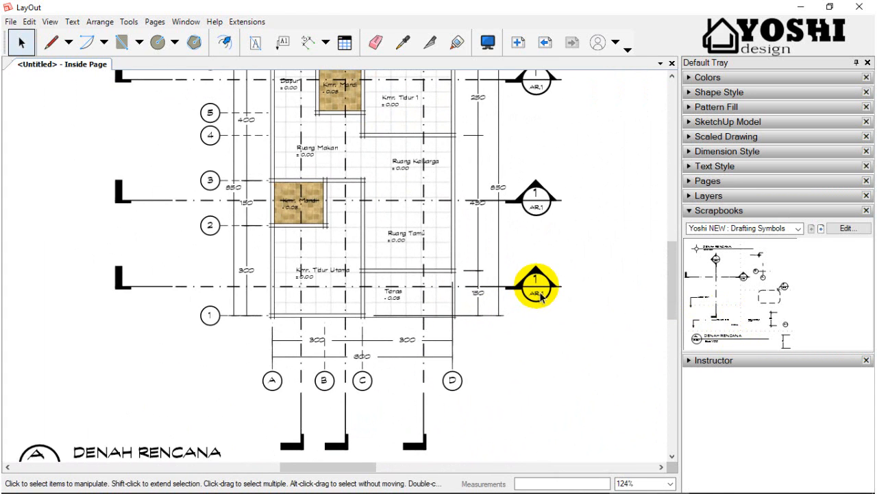
Label the horizontal section marker through Teras as A.1 with sheet reference AR.2.
{"action": "scroll", "coordinate": [540, 293], "scroll_direction": "down", "scroll_amount": 2}
{"action": "scroll", "coordinate": [541, 287], "scroll_direction": "up", "scroll_amount": 5}
{"action": "double_click", "coordinate": [543, 286]}
{"action": "double_click", "coordinate": [543, 286]}
{"action": "double_click", "coordinate": [543, 286]}
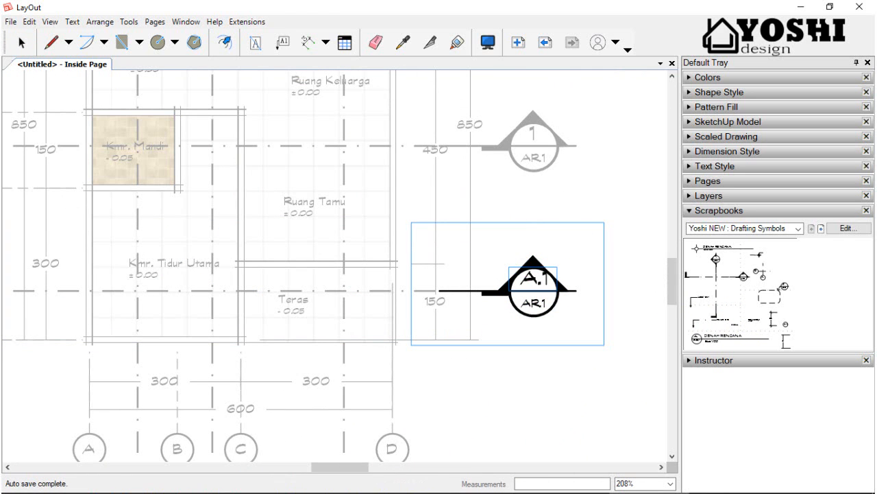
{"action": "left_click", "coordinate": [545, 310]}
{"action": "double_click", "coordinate": [543, 306]}
{"action": "scroll", "coordinate": [543, 305], "scroll_direction": "up", "scroll_amount": 2}
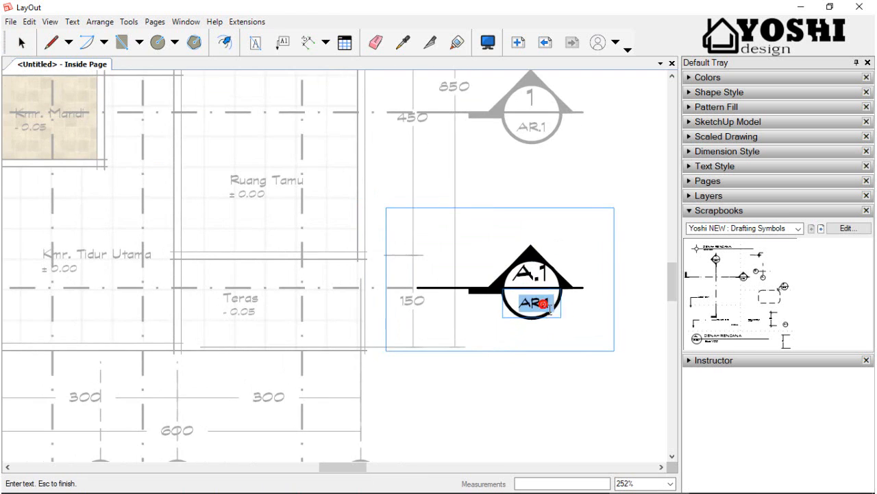
{"action": "left_click", "coordinate": [525, 164]}
{"action": "scroll", "coordinate": [525, 164], "scroll_direction": "down", "scroll_amount": 3}
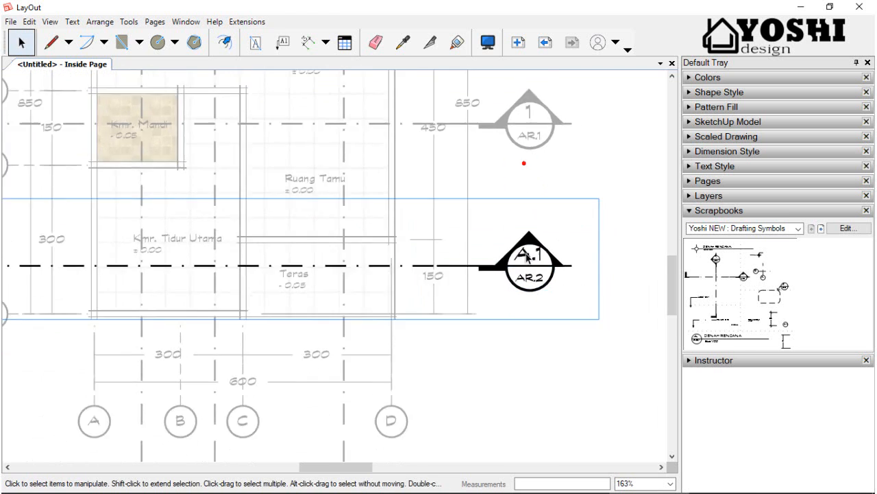
Label the horizontal section marker through the lower bathroom as A.2 with sheet reference AR.3.
{"action": "scroll", "coordinate": [535, 165], "scroll_direction": "up", "scroll_amount": 4}
{"action": "left_click", "coordinate": [534, 165]}
{"action": "scroll", "coordinate": [534, 165], "scroll_direction": "up", "scroll_amount": 2}
{"action": "double_click", "coordinate": [535, 165]}
{"action": "left_click", "coordinate": [535, 165]}
{"action": "double_click", "coordinate": [536, 166]}
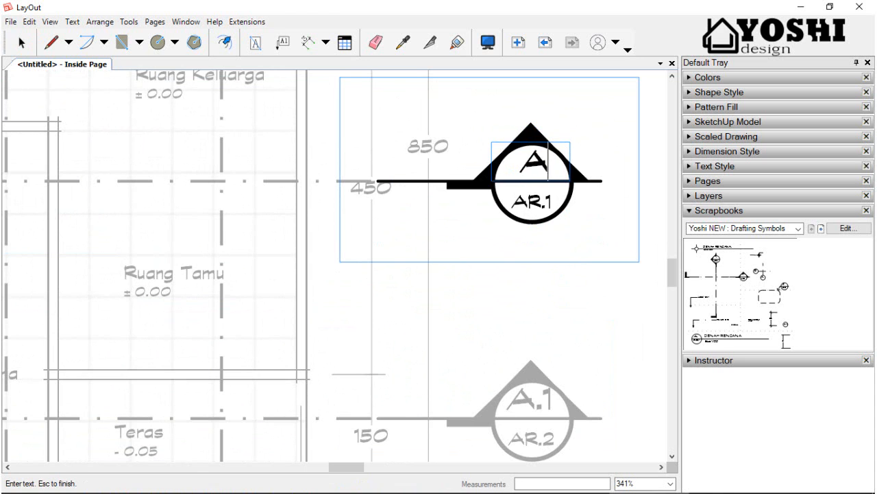
{"action": "left_click", "coordinate": [549, 292]}
{"action": "scroll", "coordinate": [551, 206], "scroll_direction": "up", "scroll_amount": 2}
{"action": "double_click", "coordinate": [550, 205]}
{"action": "scroll", "coordinate": [551, 204], "scroll_direction": "up", "scroll_amount": 2}
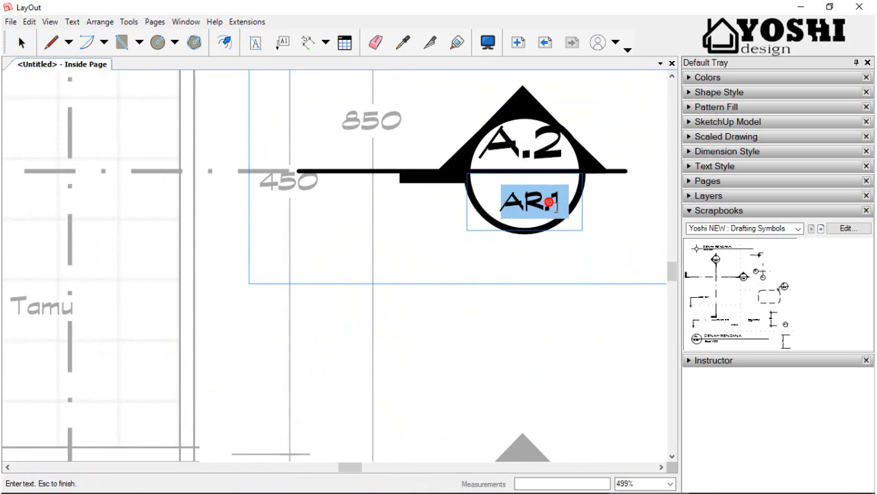
{"action": "left_click", "coordinate": [564, 200]}
{"action": "type", "text": "3"}
{"action": "scroll", "coordinate": [464, 348], "scroll_direction": "down", "scroll_amount": 5}
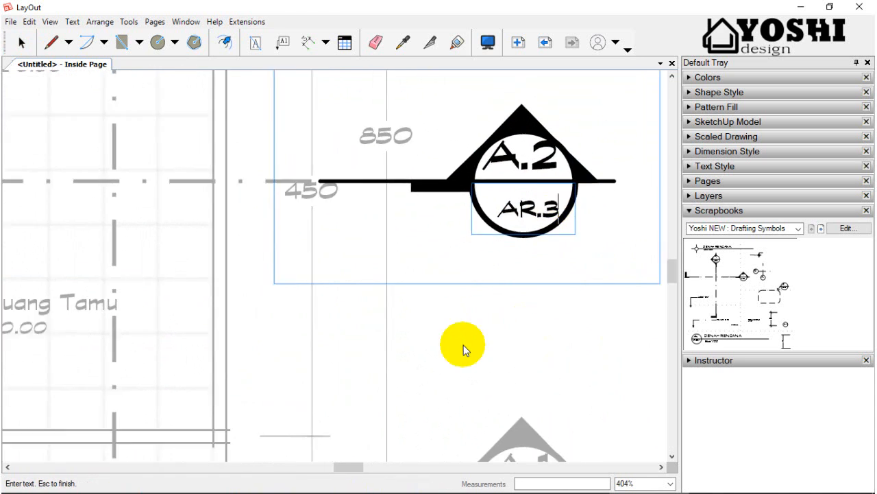
{"action": "left_click", "coordinate": [515, 353]}
Label the horizontal section marker through Kmr. Tidur 1 as A.3 with sheet reference AR.4.
{"action": "scroll", "coordinate": [551, 216], "scroll_direction": "up", "scroll_amount": 3}
{"action": "scroll", "coordinate": [550, 216], "scroll_direction": "up", "scroll_amount": 1}
{"action": "left_click", "coordinate": [550, 214]}
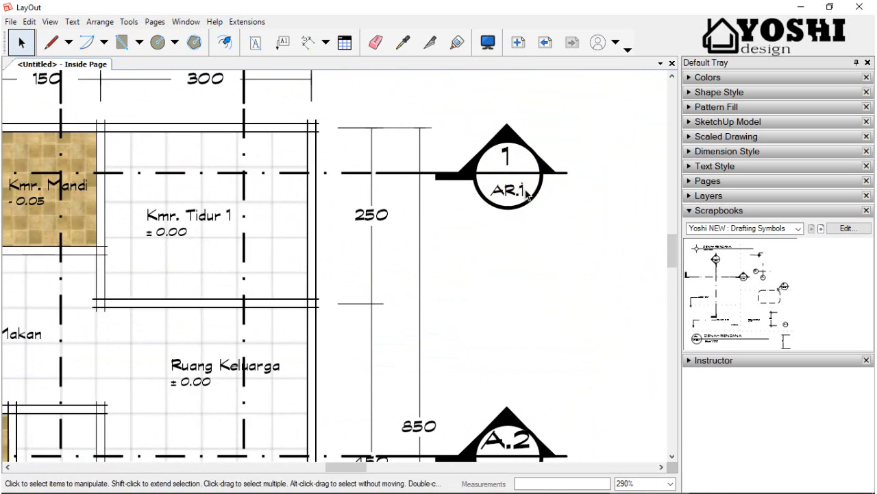
{"action": "scroll", "coordinate": [525, 189], "scroll_direction": "up", "scroll_amount": 3}
{"action": "double_click", "coordinate": [512, 157]}
{"action": "double_click", "coordinate": [509, 156]}
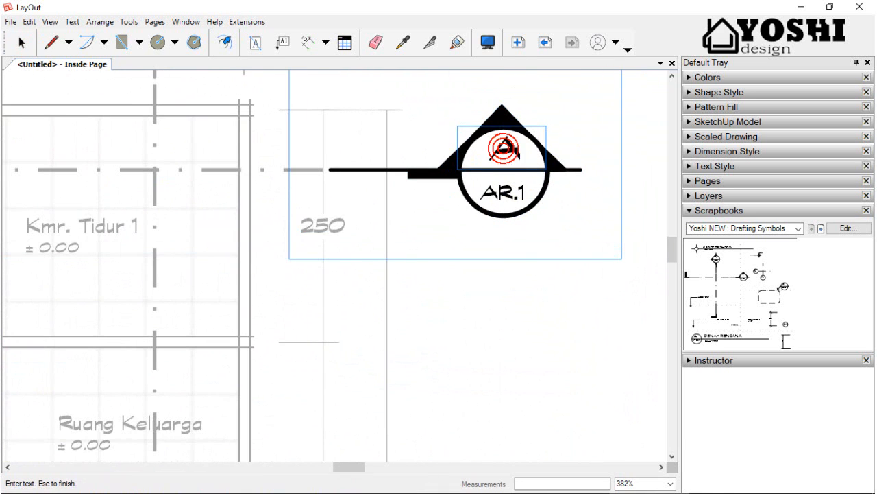
{"action": "left_click", "coordinate": [529, 196]}
{"action": "scroll", "coordinate": [528, 196], "scroll_direction": "up", "scroll_amount": 2}
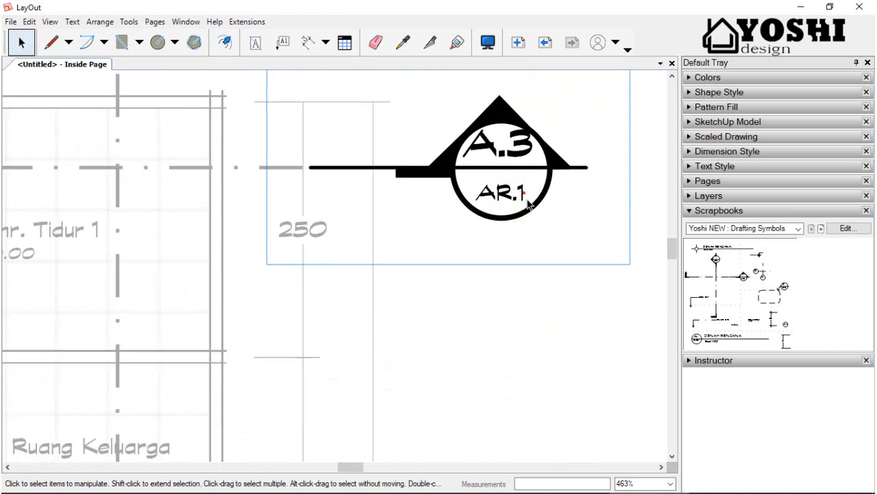
{"action": "double_click", "coordinate": [531, 197]}
{"action": "left_click", "coordinate": [534, 198]}
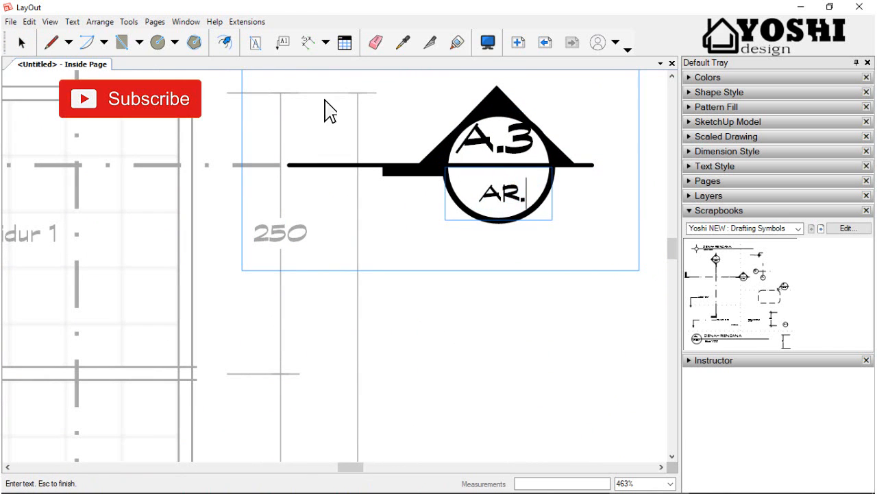
{"action": "left_click", "coordinate": [528, 301]}
{"action": "scroll", "coordinate": [529, 302], "scroll_direction": "down", "scroll_amount": 10}
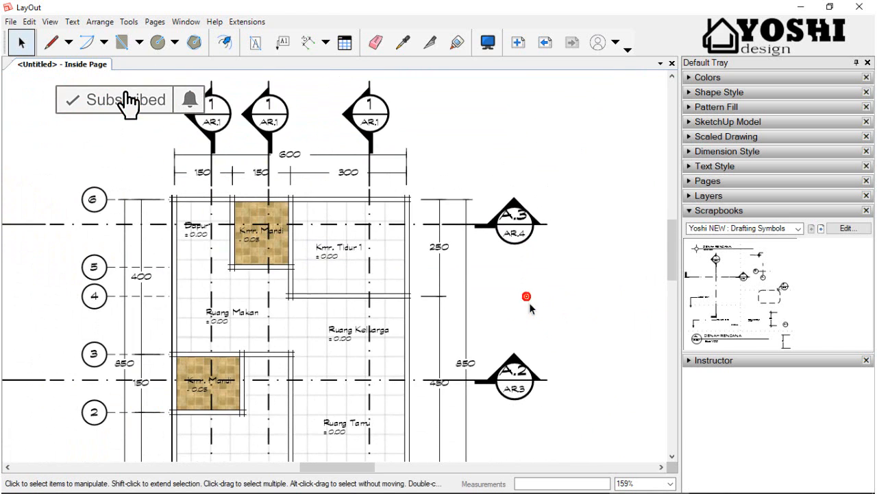
Change the section number of the vertical marker through the kitchen to B.1.
{"action": "scroll", "coordinate": [563, 248], "scroll_direction": "down", "scroll_amount": 3}
{"action": "scroll", "coordinate": [315, 162], "scroll_direction": "up", "scroll_amount": 6}
{"action": "scroll", "coordinate": [315, 167], "scroll_direction": "down", "scroll_amount": 3}
{"action": "scroll", "coordinate": [314, 157], "scroll_direction": "up", "scroll_amount": 4}
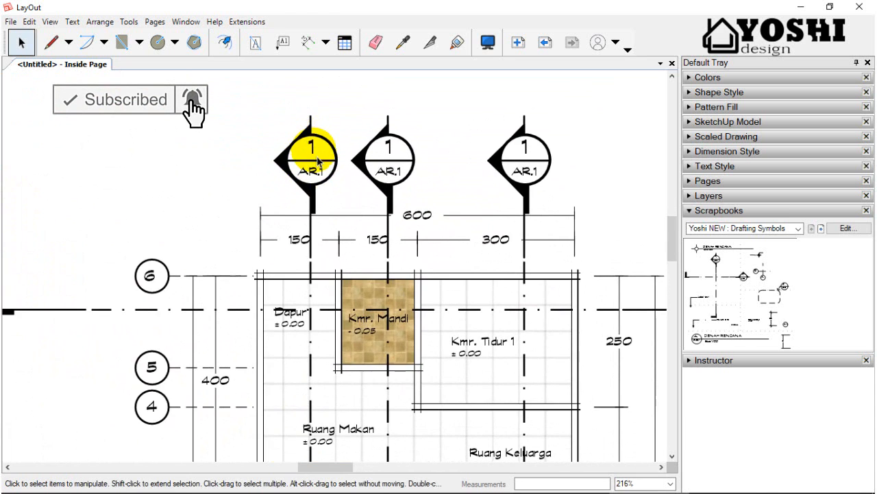
{"action": "double_click", "coordinate": [314, 156]}
{"action": "double_click", "coordinate": [316, 152]}
{"action": "left_click", "coordinate": [316, 151]}
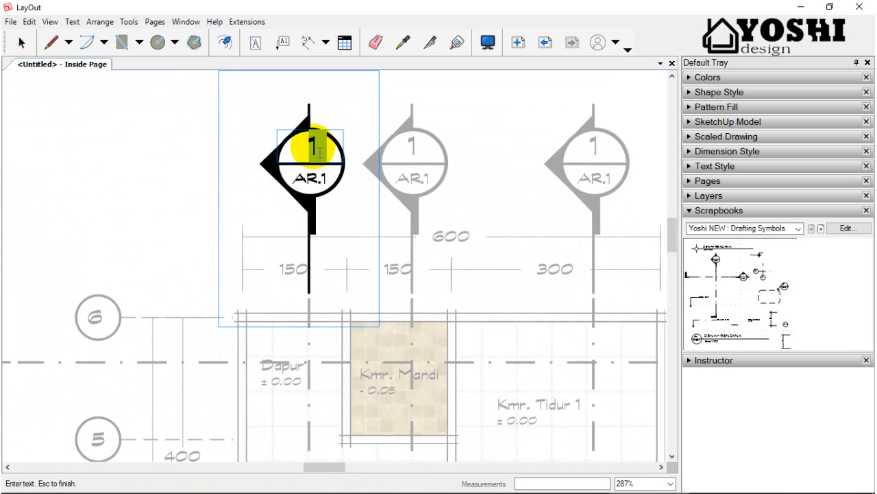
{"action": "scroll", "coordinate": [325, 175], "scroll_direction": "down", "scroll_amount": 3}
{"action": "scroll", "coordinate": [372, 182], "scroll_direction": "up", "scroll_amount": 4}
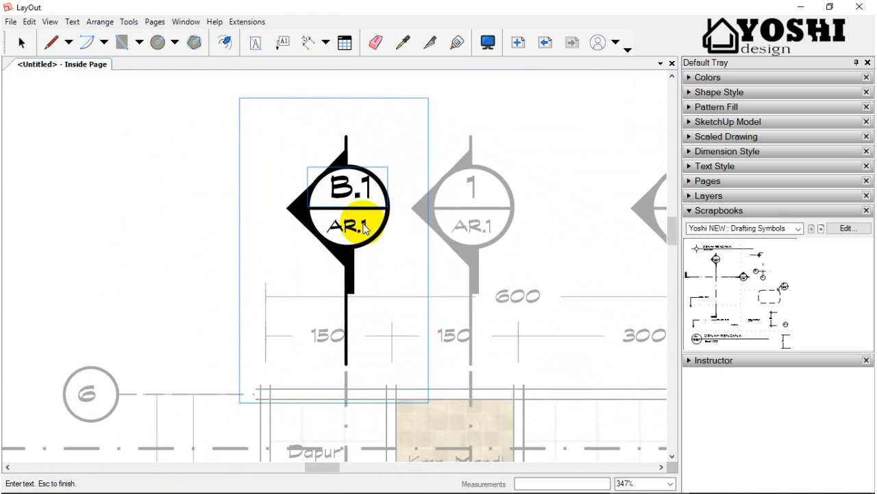
Set the sheet reference of the vertical section marker through the kitchen to AR.5.
{"action": "left_click", "coordinate": [364, 229]}
{"action": "scroll", "coordinate": [366, 230], "scroll_direction": "down", "scroll_amount": 2}
{"action": "double_click", "coordinate": [366, 230]}
{"action": "scroll", "coordinate": [366, 231], "scroll_direction": "down", "scroll_amount": 5}
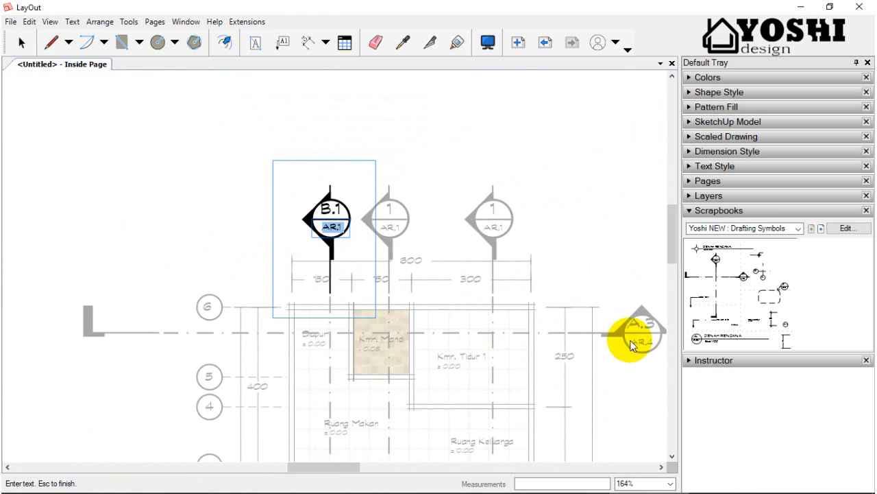
{"action": "left_click", "coordinate": [335, 225]}
{"action": "scroll", "coordinate": [336, 227], "scroll_direction": "up", "scroll_amount": 3}
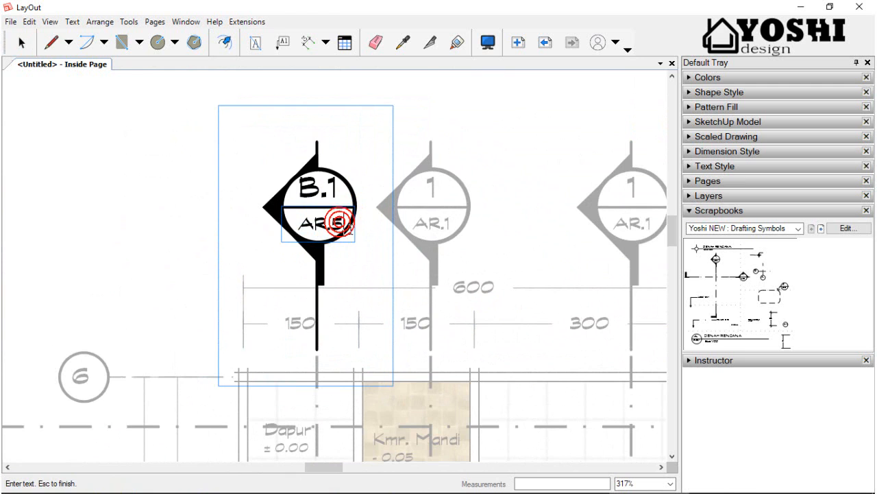
{"action": "left_click", "coordinate": [512, 234]}
Label the vertical section marker through the upper bathroom as B.2 with sheet reference AR.6.
{"action": "left_click", "coordinate": [438, 194]}
{"action": "double_click", "coordinate": [438, 194]}
{"action": "double_click", "coordinate": [438, 193]}
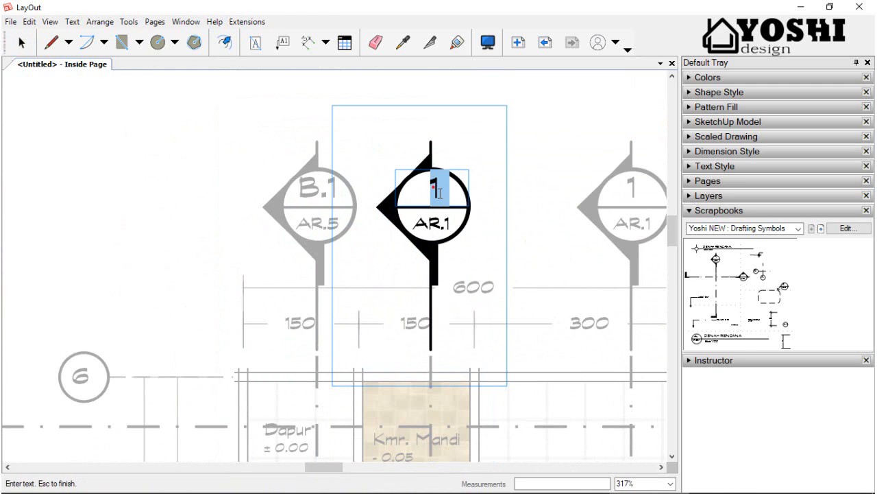
{"action": "left_click", "coordinate": [433, 224]}
{"action": "scroll", "coordinate": [432, 224], "scroll_direction": "up", "scroll_amount": 2}
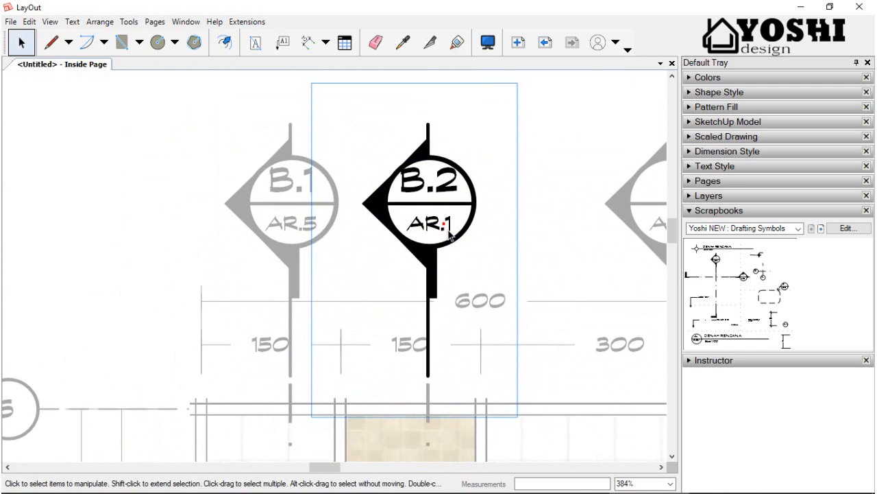
{"action": "double_click", "coordinate": [451, 223]}
{"action": "type", "text": "6"}
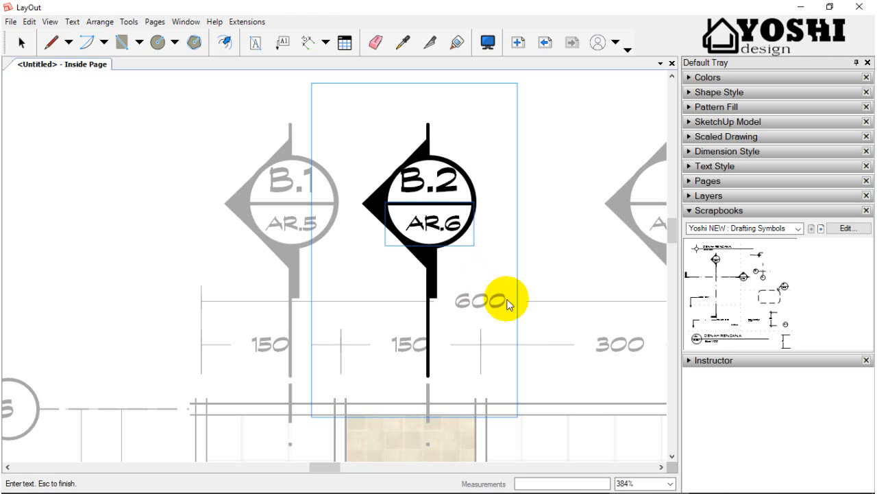
{"action": "left_click", "coordinate": [603, 247]}
Change the section number of the vertical marker through Kmr. Tidur 1 to B.3.
{"action": "scroll", "coordinate": [604, 249], "scroll_direction": "down", "scroll_amount": 6}
{"action": "middle_click_drag", "start_coordinate": [638, 258], "coordinate": [488, 290]}
{"action": "left_click", "coordinate": [488, 289]}
{"action": "scroll", "coordinate": [488, 274], "scroll_direction": "up", "scroll_amount": 5}
{"action": "double_click", "coordinate": [488, 241]}
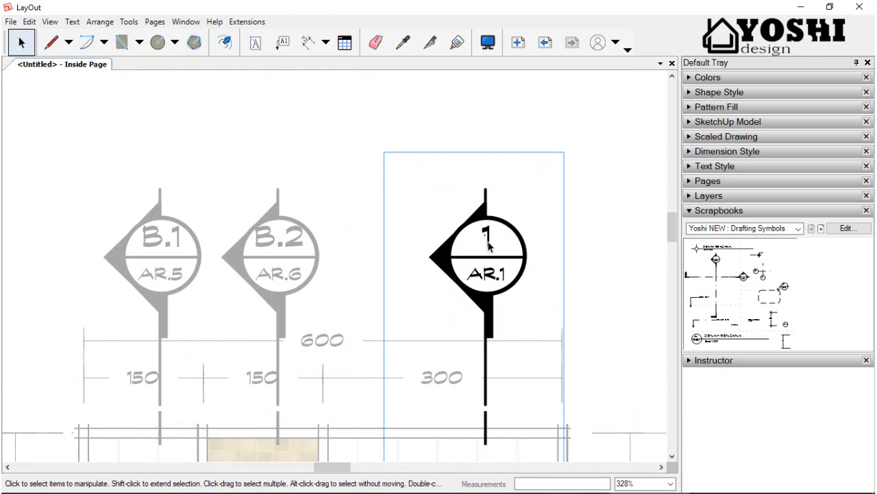
{"action": "double_click", "coordinate": [492, 240]}
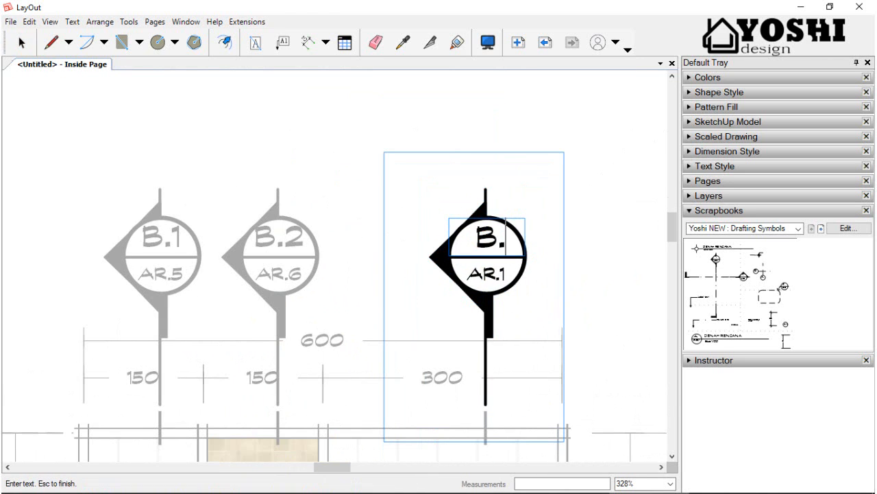
{"action": "type", "text": "B.3"}
Set the sheet reference of the B.3 section marker to AR.7.
{"action": "left_click", "coordinate": [505, 276]}
{"action": "scroll", "coordinate": [507, 279], "scroll_direction": "up", "scroll_amount": 1}
{"action": "double_click", "coordinate": [509, 283]}
{"action": "left_click", "coordinate": [515, 274]}
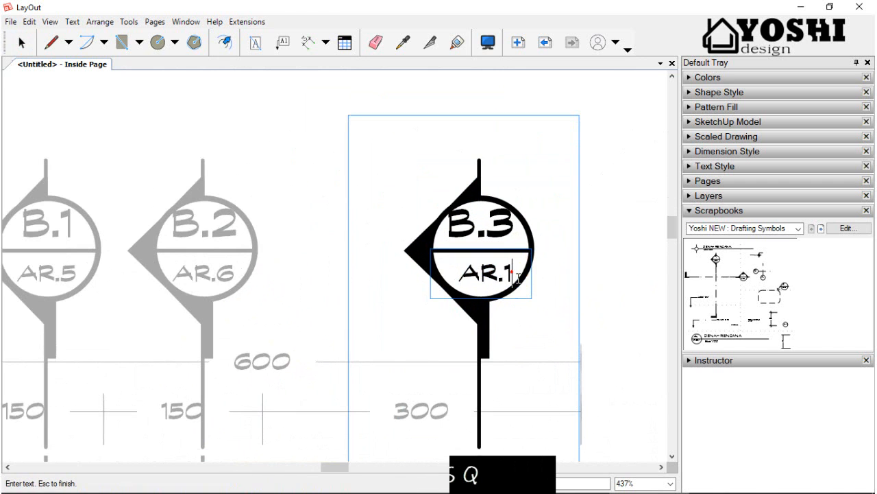
{"action": "key", "text": "BackSpace"}
{"action": "type", "text": "7"}
{"action": "scroll", "coordinate": [508, 267], "scroll_direction": "down", "scroll_amount": 3}
{"action": "left_click", "coordinate": [591, 234]}
Review the whole sheet and its details, checking the plan, dimensions, grid bubbles, section markers and drawing title.
{"action": "scroll", "coordinate": [568, 197], "scroll_direction": "down", "scroll_amount": 3}
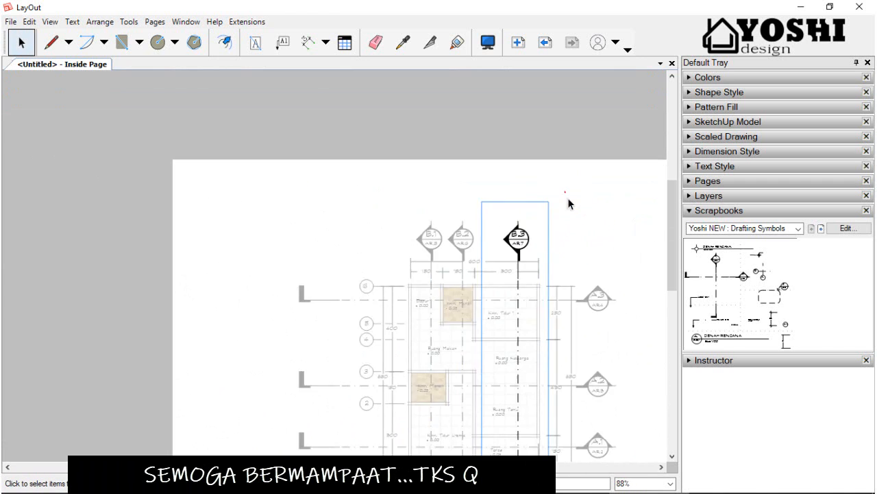
{"action": "scroll", "coordinate": [470, 304], "scroll_direction": "down", "scroll_amount": 1}
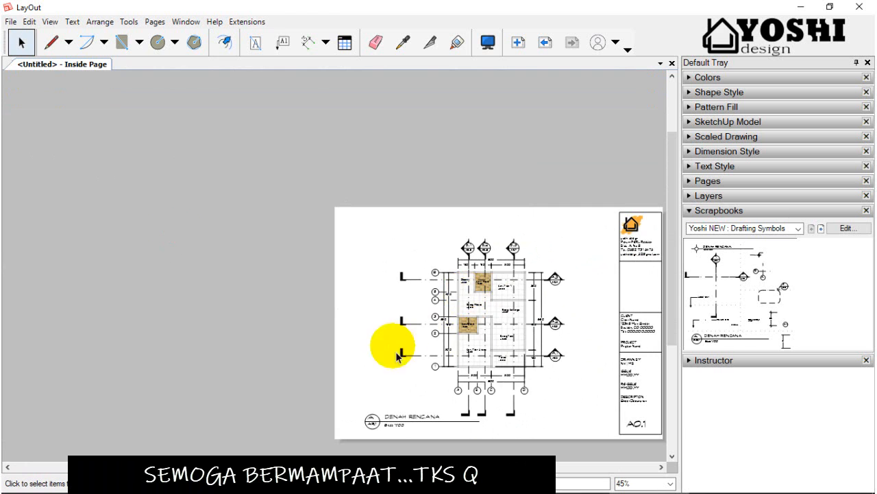
{"action": "scroll", "coordinate": [397, 355], "scroll_direction": "up", "scroll_amount": 3}
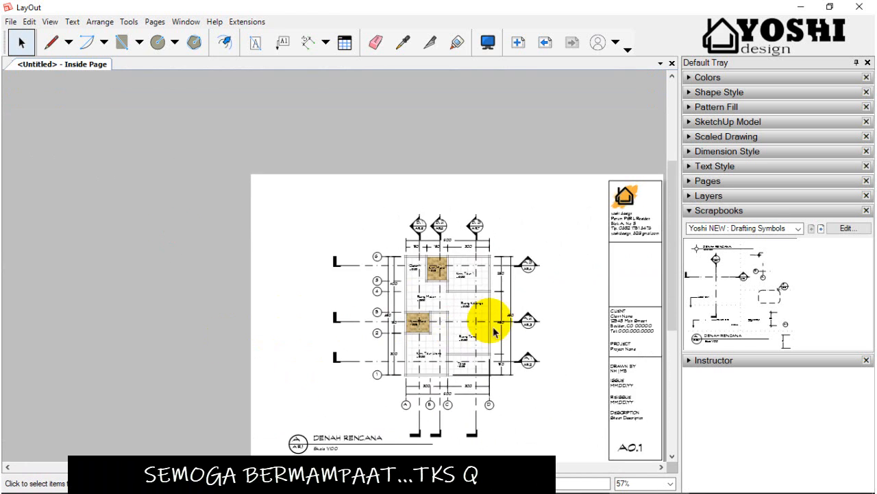
{"action": "scroll", "coordinate": [495, 331], "scroll_direction": "up", "scroll_amount": 4}
{"action": "scroll", "coordinate": [496, 376], "scroll_direction": "down", "scroll_amount": 5}
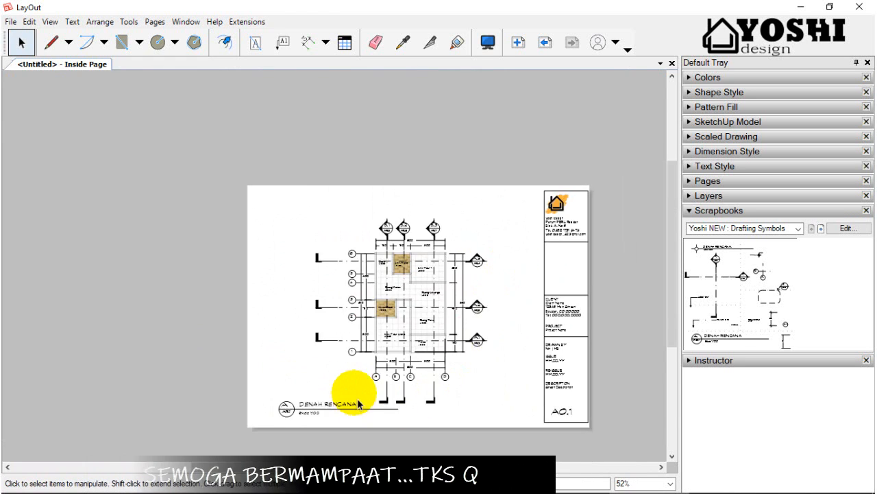
{"action": "scroll", "coordinate": [356, 387], "scroll_direction": "up", "scroll_amount": 2}
{"action": "scroll", "coordinate": [486, 312], "scroll_direction": "up", "scroll_amount": 2}
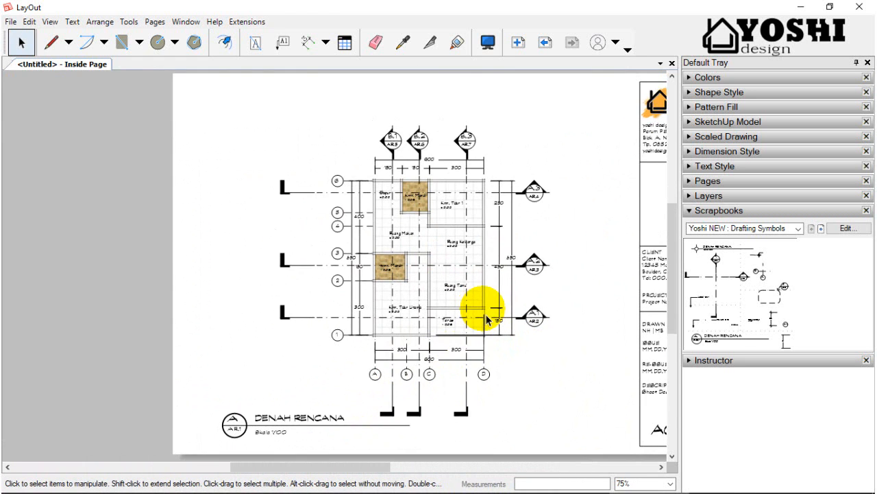
{"action": "scroll", "coordinate": [383, 375], "scroll_direction": "up", "scroll_amount": 2}
{"action": "scroll", "coordinate": [391, 374], "scroll_direction": "down", "scroll_amount": 3}
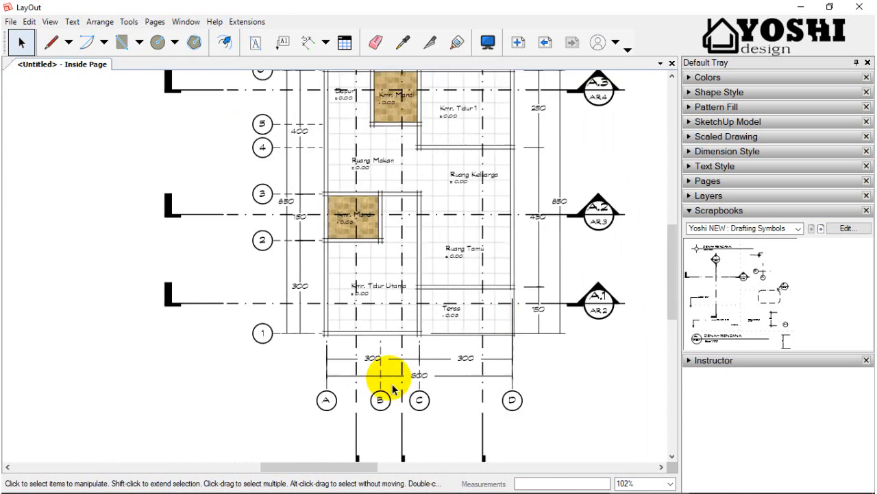